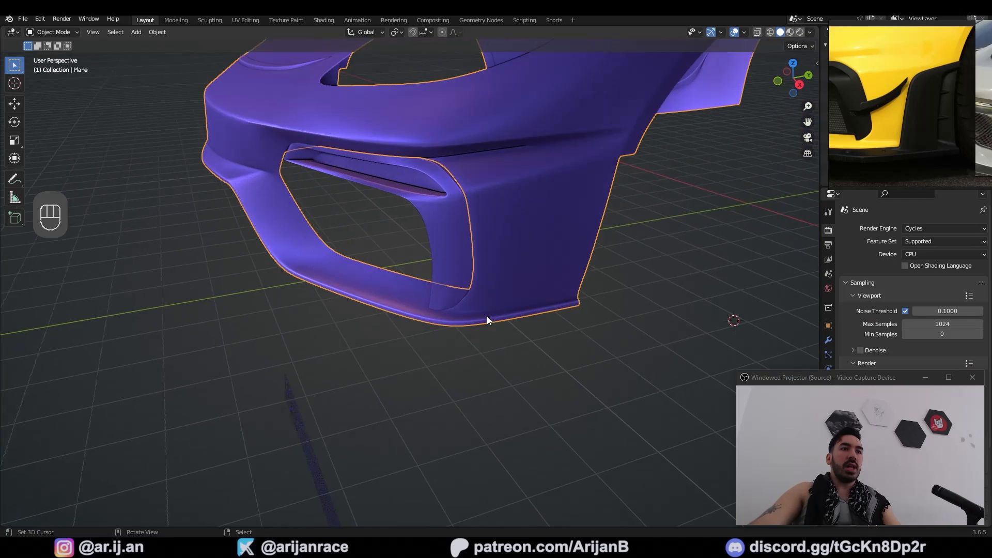
# Select the edge loop along the bumper's bottom and separate it into its own object.
pyautogui.press('Tab')
pyautogui.press('1')
pyautogui.keyDown('alt'); pyautogui.click(430, 351); pyautogui.keyUp('alt')
pyautogui.press('z')
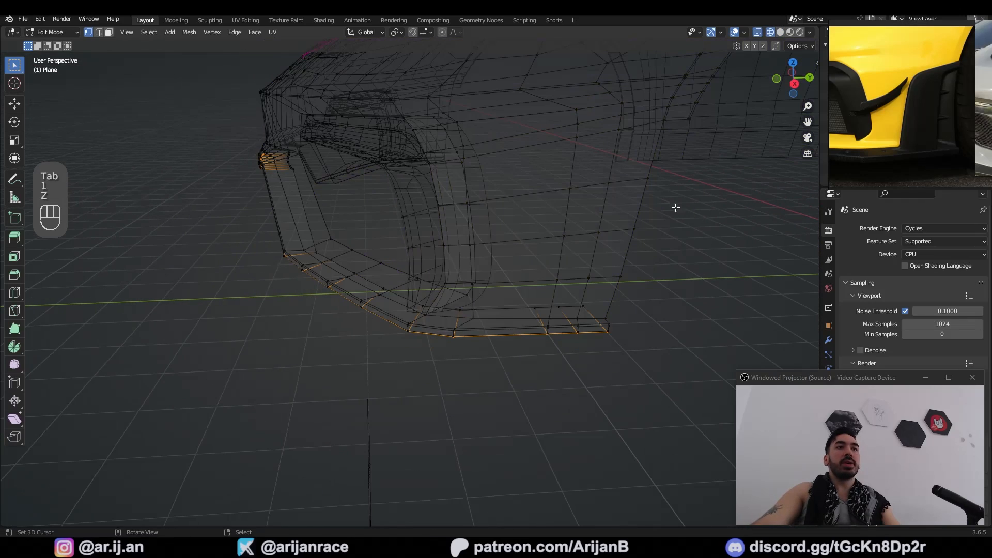
pyautogui.moveTo(594, 232); pyautogui.dragTo(332, 299, button='middle')
pyautogui.press('Tab')
pyautogui.press('z')
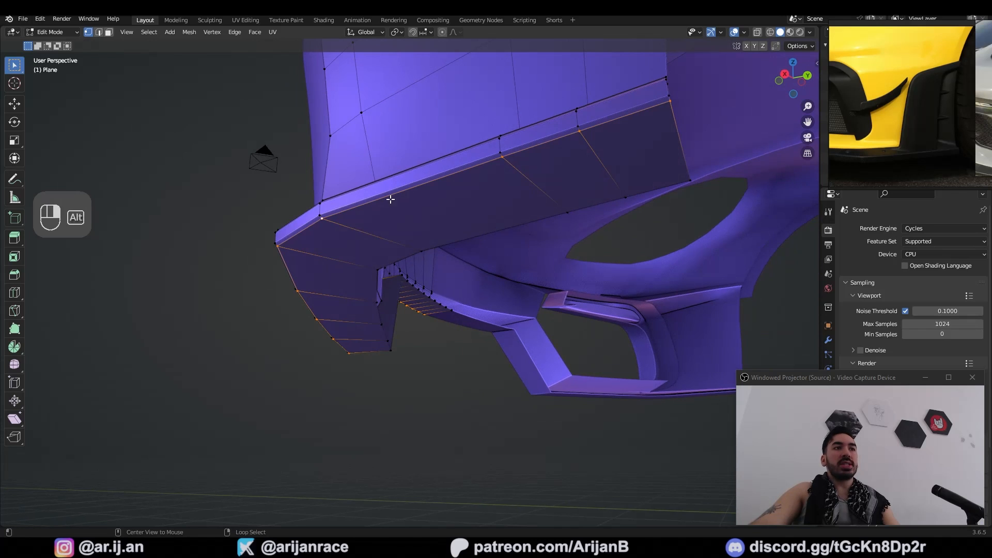
pyautogui.press('z')
pyautogui.moveTo(385, 197)
pyautogui.mouseDown(button='middle')
pyautogui.moveTo(440, 287)
pyautogui.moveTo(487, 276)
pyautogui.mouseUp(button='middle')
pyautogui.press('z')
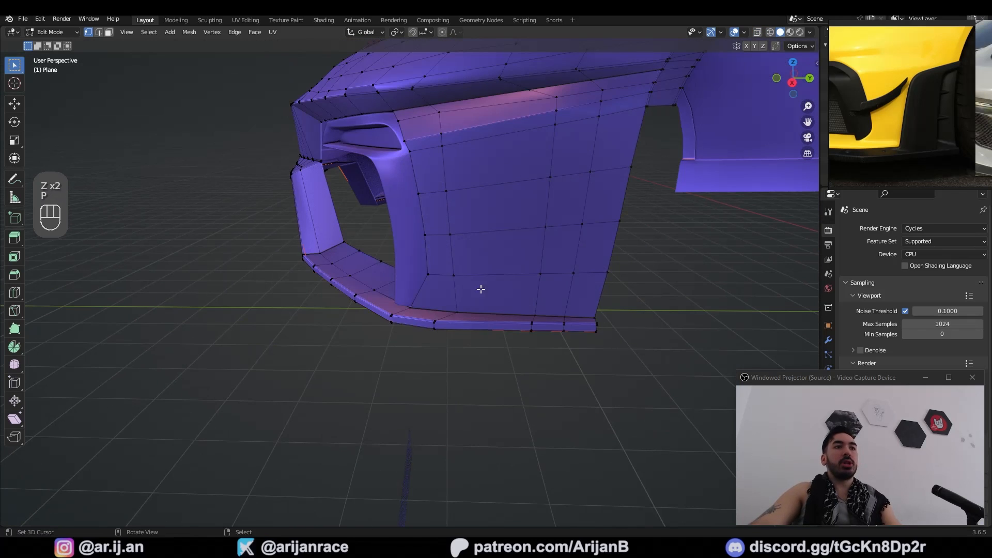
pyautogui.press('Tab')
# Extrude the separated bottom edge loop into a thin vertical strip and position it just below the bumper.
pyautogui.press('e')
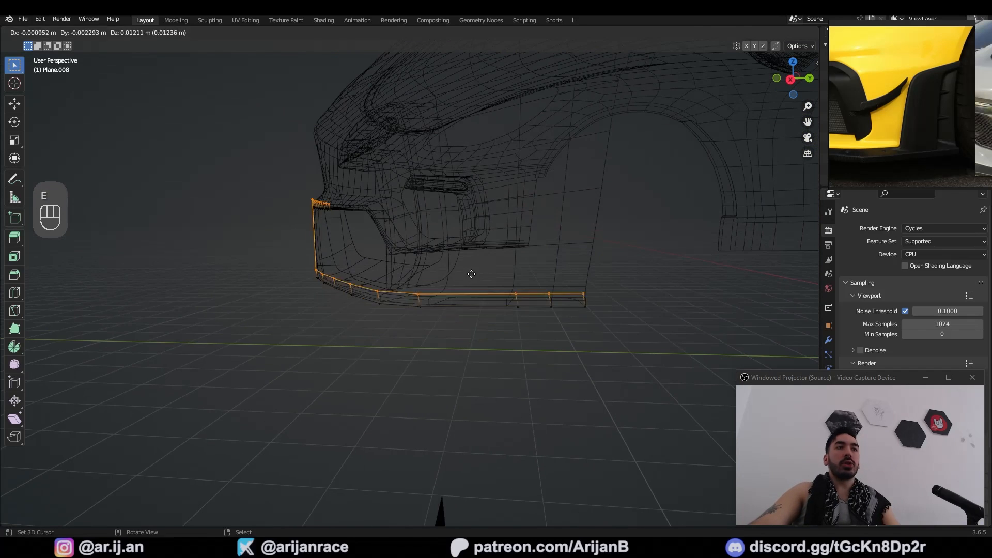
pyautogui.rightClick(472, 270)
pyautogui.press('g')
pyautogui.middleClick(473, 268)
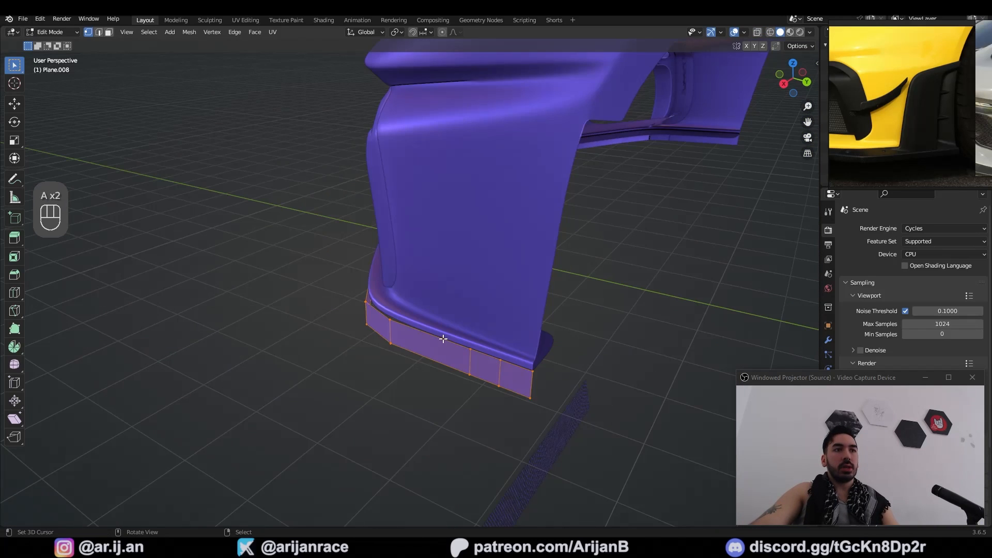
# Extrude all faces of the strip outward along their normals by about 0.05 m with Offset Even enabled.
pyautogui.press('a')
pyautogui.press('a')
pyautogui.press('a')
pyautogui.press('a')
pyautogui.hotkey('alt', 'e')
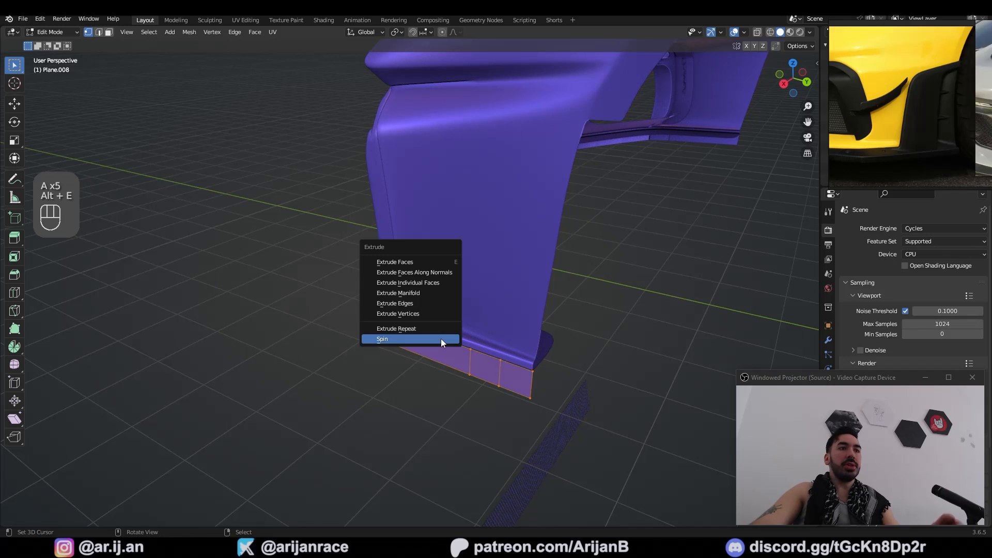
pyautogui.click(412, 272)
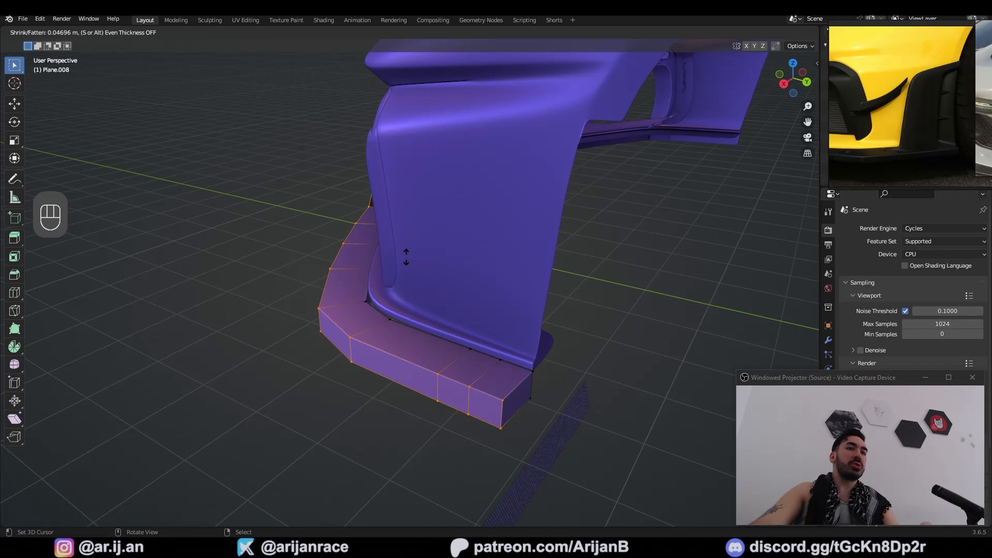
pyautogui.click(406, 257)
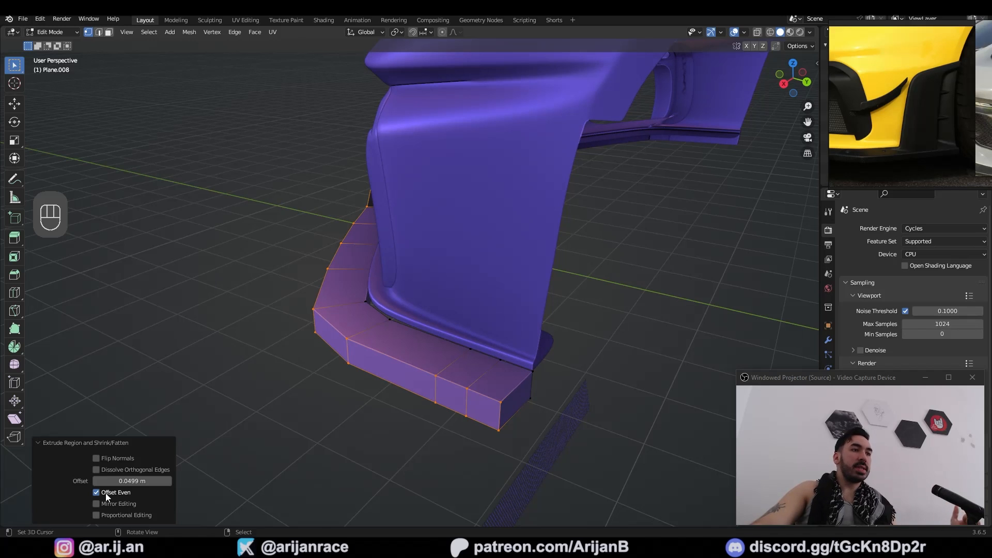
pyautogui.click(54, 445)
# Examine the reference photo's splitter and compare it with the thickened, smoothed lip around the bumper.
pyautogui.moveTo(495, 347)
pyautogui.mouseDown(button='middle')
pyautogui.moveTo(465, 331)
pyautogui.moveTo(496, 347)
pyautogui.mouseUp(button='middle')
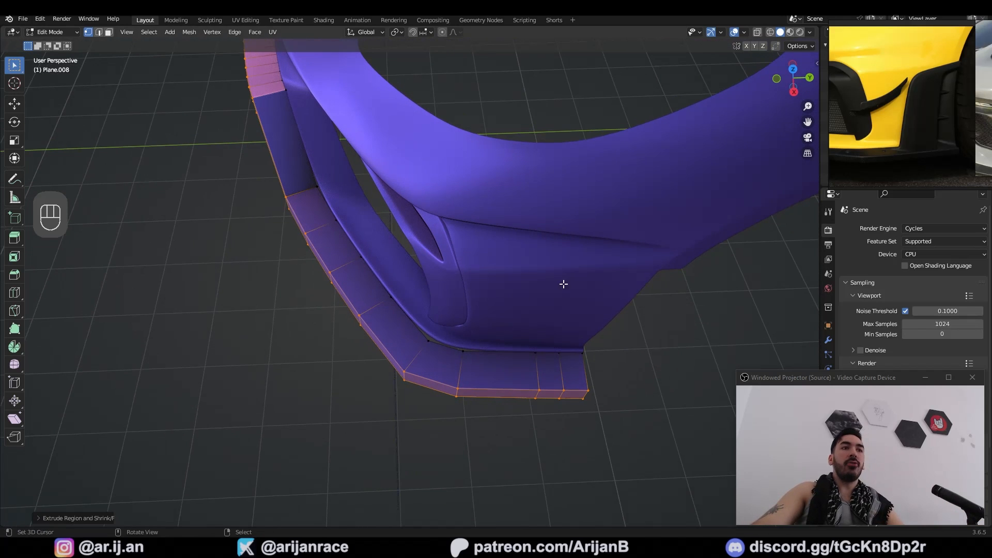
pyautogui.scroll(4, 647, 223)
pyautogui.moveTo(876, 148); pyautogui.dragTo(897, 143, button='right')
pyautogui.scroll(-2, 813, 154)
pyautogui.moveTo(540, 316); pyautogui.dragTo(361, 398, button='middle')
pyautogui.moveTo(351, 413); pyautogui.dragTo(465, 318, button='middle')
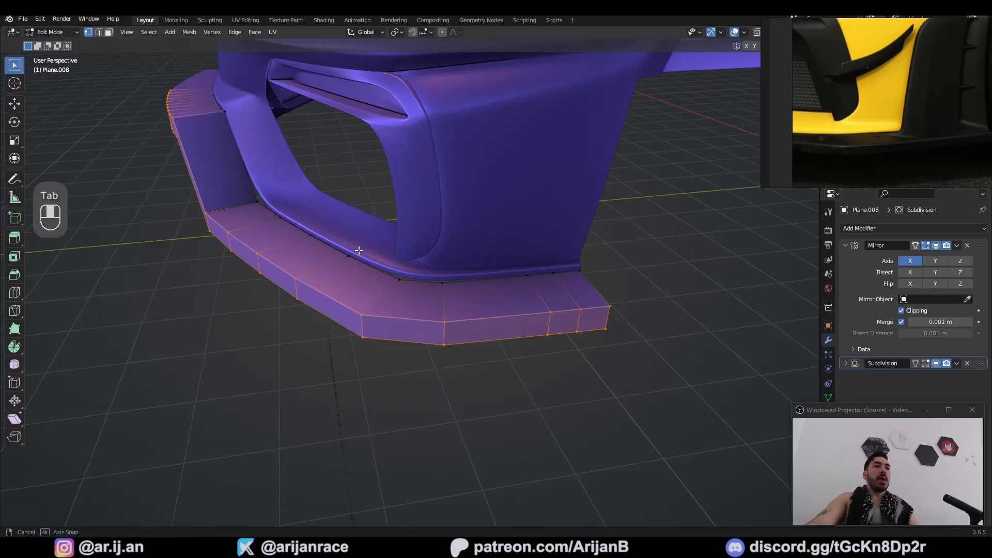
pyautogui.moveTo(465, 310)
pyautogui.mouseDown(button='middle')
pyautogui.moveTo(389, 286)
pyautogui.moveTo(529, 277)
pyautogui.moveTo(328, 265)
pyautogui.moveTo(443, 289)
pyautogui.moveTo(381, 260)
pyautogui.moveTo(453, 298)
pyautogui.mouseUp(button='middle')
pyautogui.press('Tab')
pyautogui.scroll(2, 453, 298)
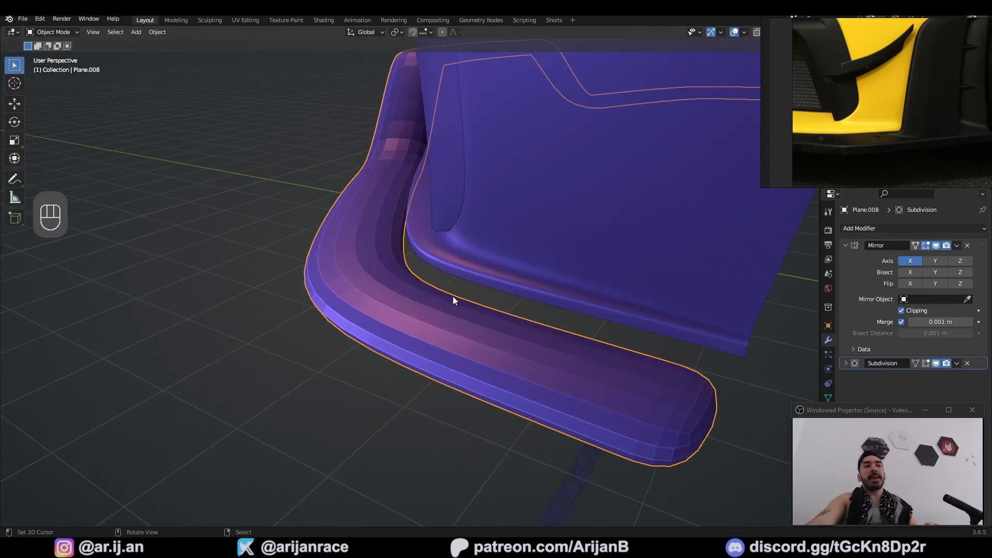
pyautogui.rightClick(467, 247)
pyautogui.scroll(-5, 467, 246)
pyautogui.press('g')
pyautogui.rightClick(467, 235)
pyautogui.rightClick(385, 273)
pyautogui.press('g')
pyautogui.rightClick(381, 274)
# Delete the splitter's end cap face and the loop of inner faces against the bumper.
pyautogui.scroll(3, 380, 274)
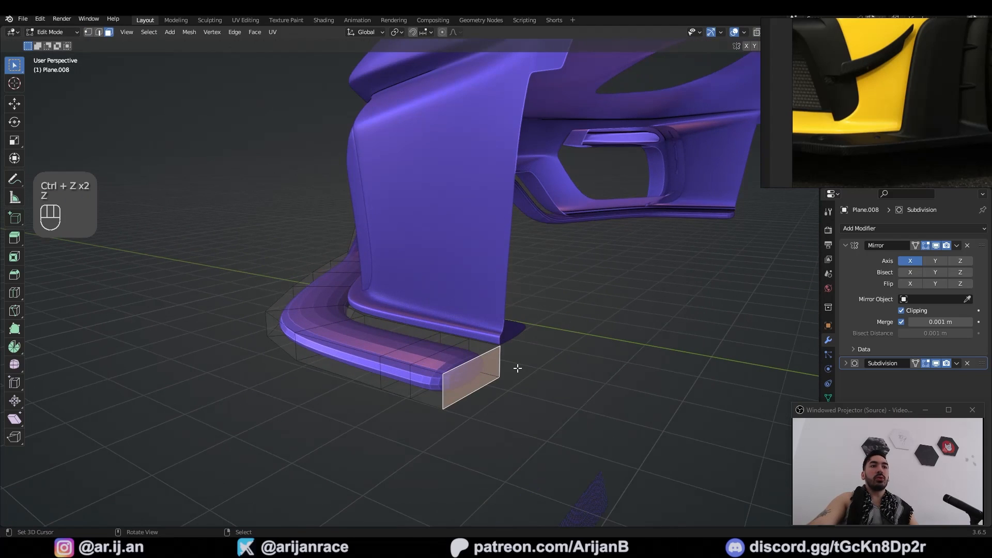
pyautogui.press('x')
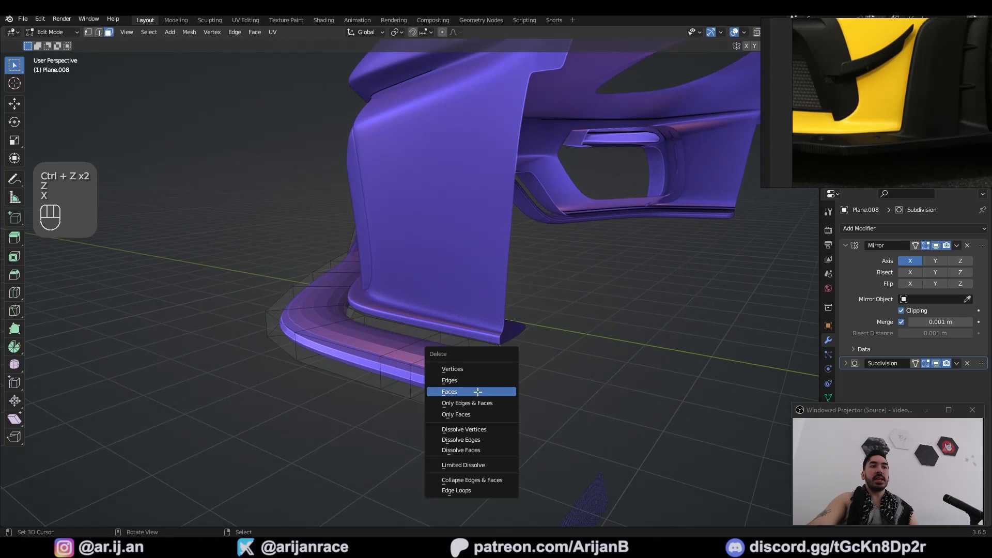
pyautogui.click(477, 392)
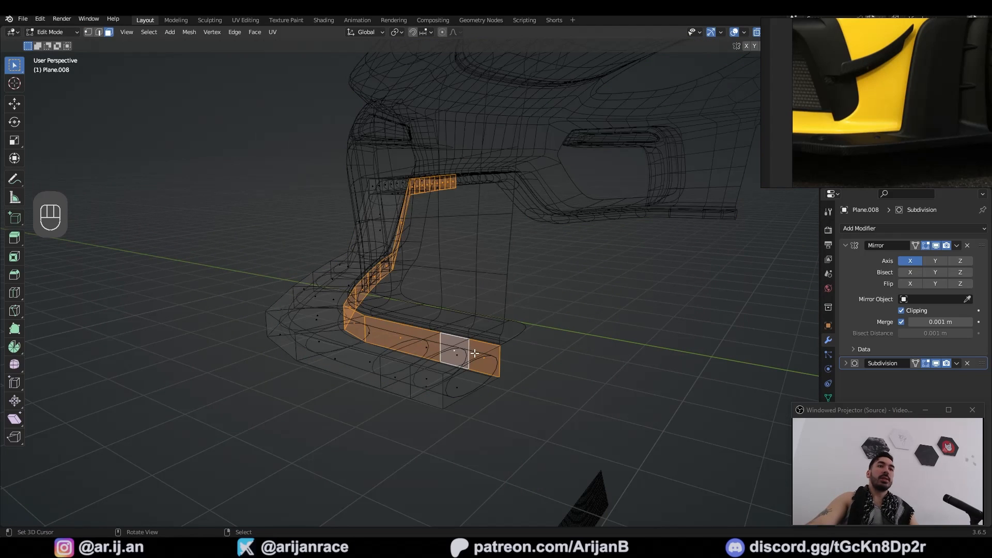
pyautogui.press('x')
pyautogui.click(185, 309)
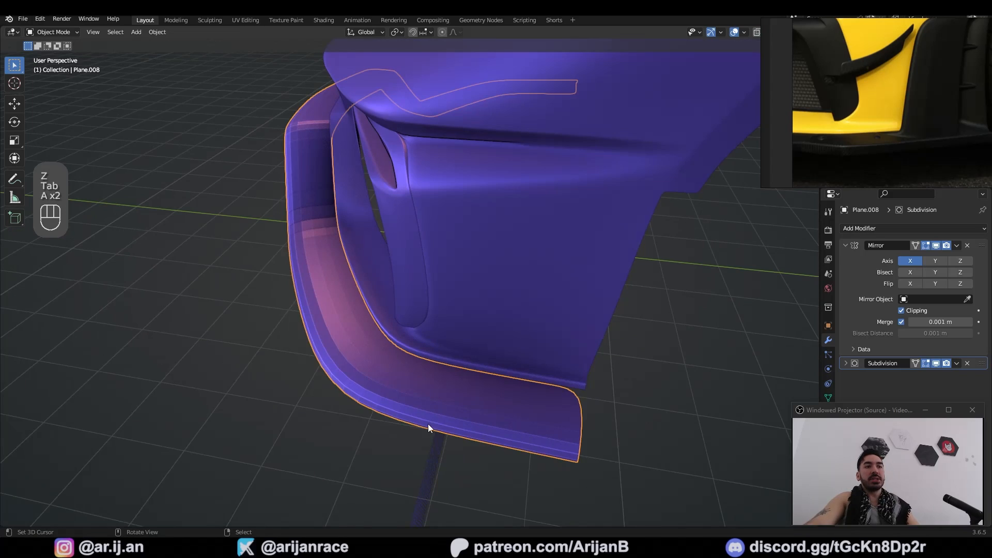
# Add a loop cut running along the splitter close to its outer front edge.
pyautogui.moveTo(445, 371); pyautogui.dragTo(434, 296, button='middle')
pyautogui.press('Tab')
pyautogui.hotkey('ctrl', 'r')
pyautogui.click(434, 296)
pyautogui.click(391, 307)
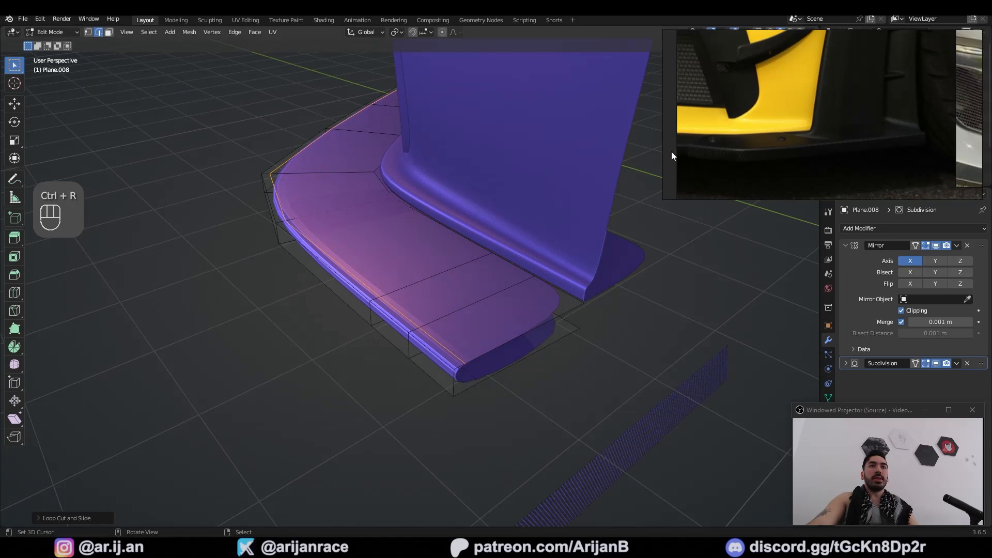
# Set the mean crease of the splitter's outer edges to 1.00 to match the sharp lip in the reference photo.
pyautogui.moveTo(788, 154); pyautogui.dragTo(760, 156, button='right')
pyautogui.moveTo(832, 138); pyautogui.dragTo(787, 184, button='middle')
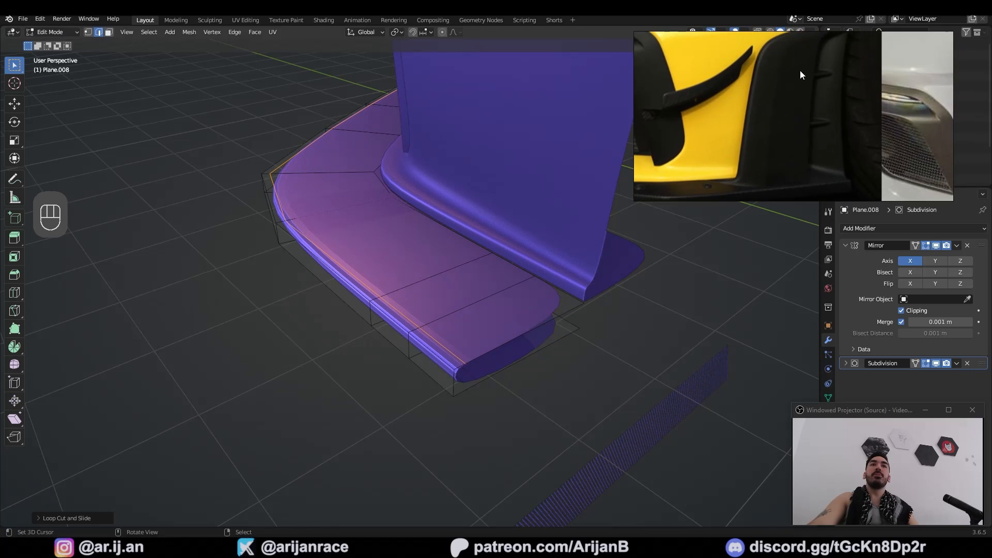
pyautogui.scroll(3, 803, 151)
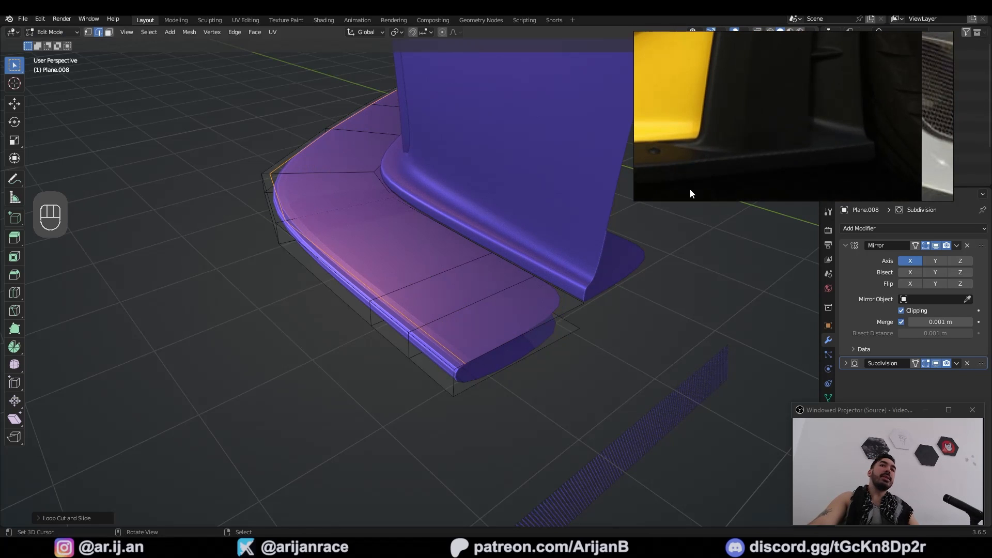
pyautogui.moveTo(748, 178); pyautogui.dragTo(761, 170, button='right')
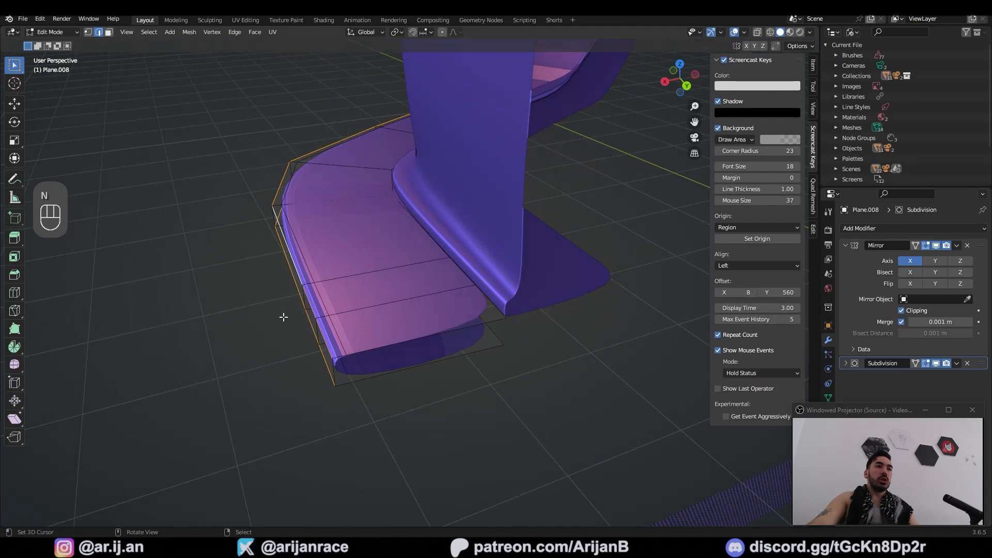
pyautogui.moveTo(283, 316); pyautogui.dragTo(366, 300, button='middle')
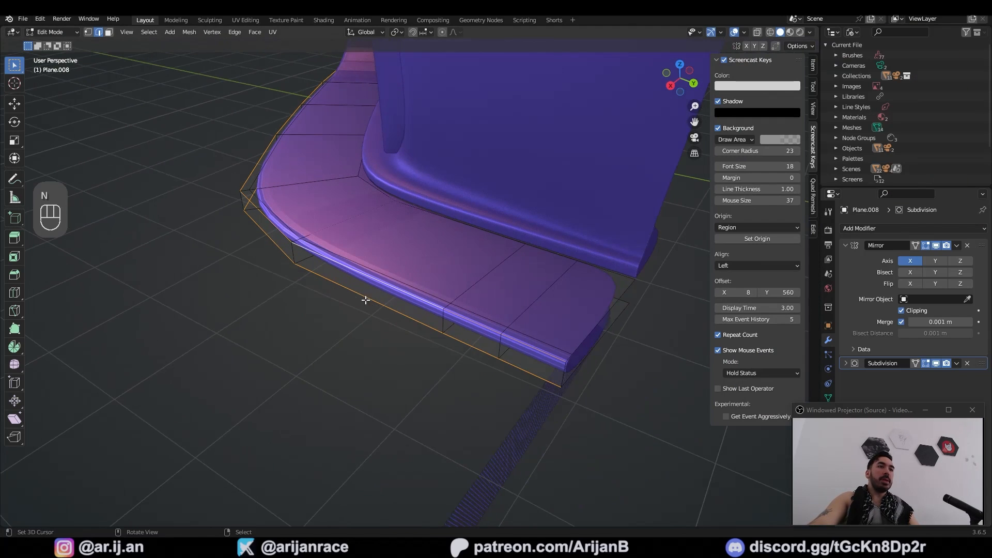
pyautogui.press('n')
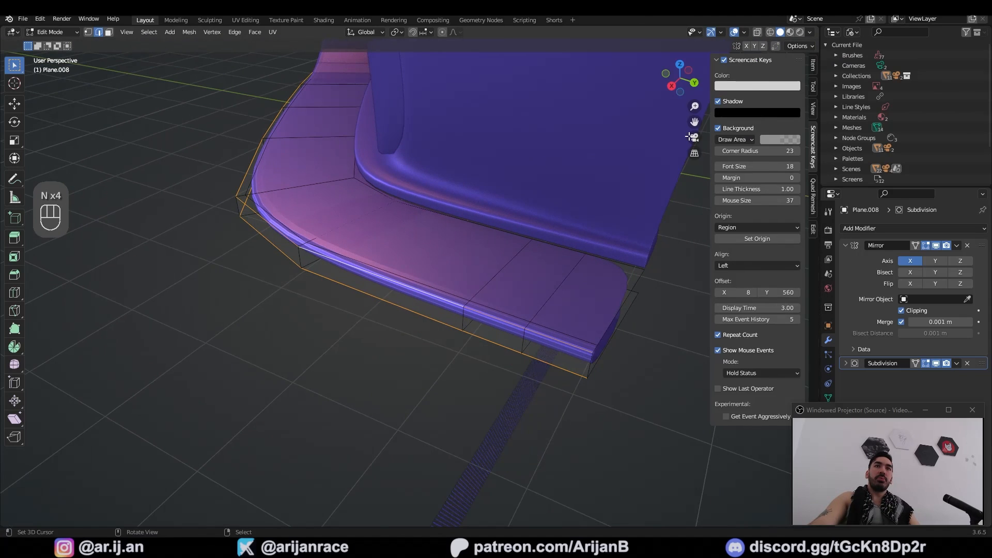
pyautogui.click(812, 72)
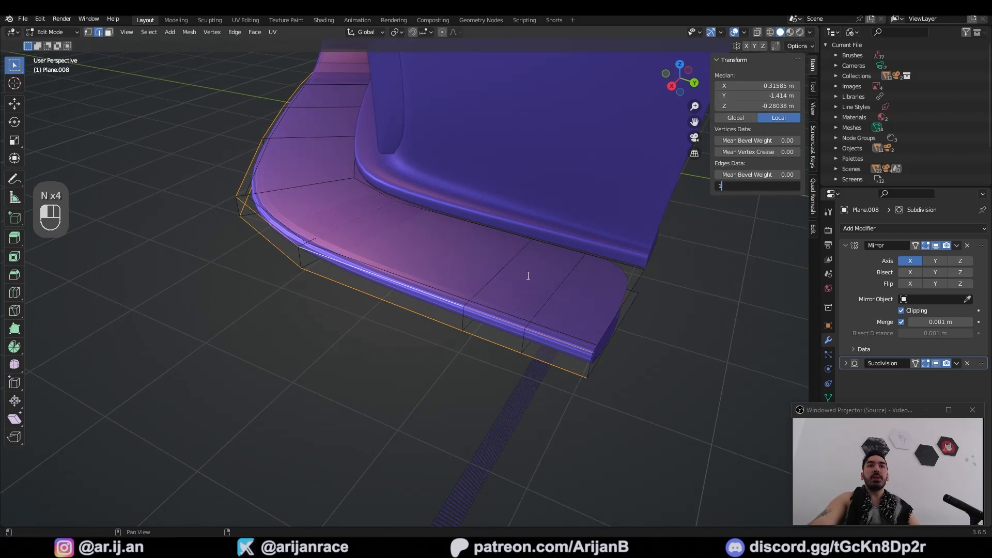
pyautogui.press('Return')
pyautogui.press('Tab')
pyautogui.moveTo(427, 286); pyautogui.dragTo(531, 215, button='middle')
pyautogui.press('Tab')
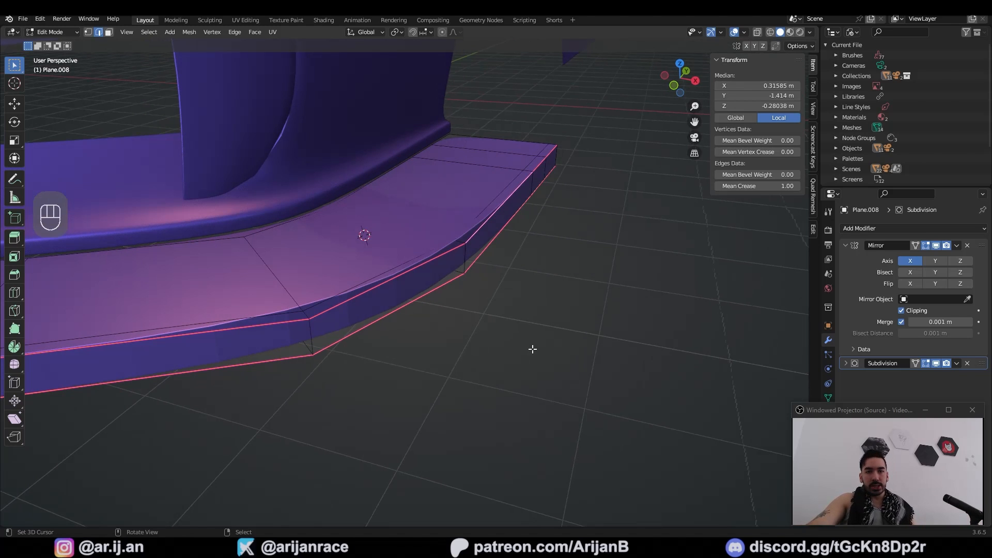
# Add a loop cut along the splitter's top surface, slid close to the bumper side.
pyautogui.hotkey('ctrl', 'r')
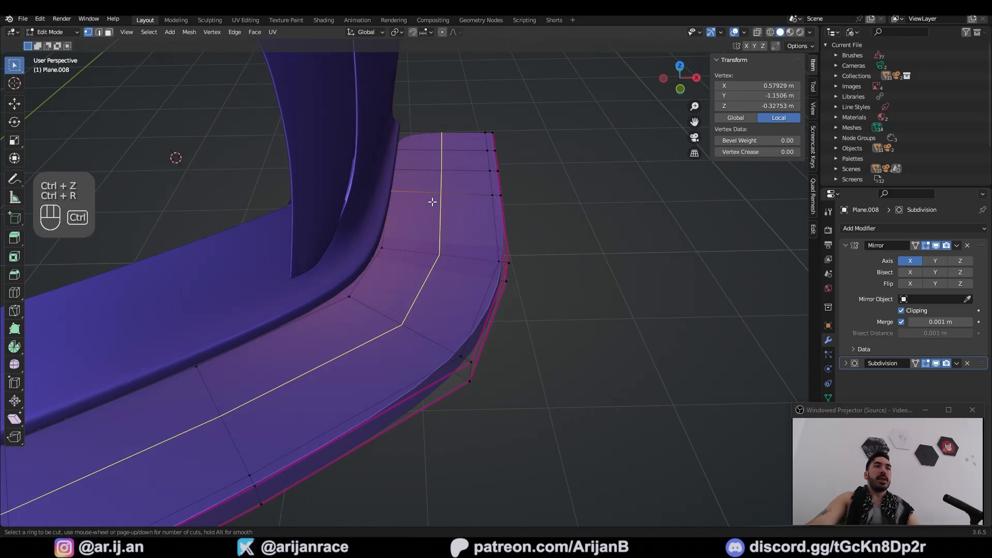
pyautogui.click(433, 201)
pyautogui.click(410, 196)
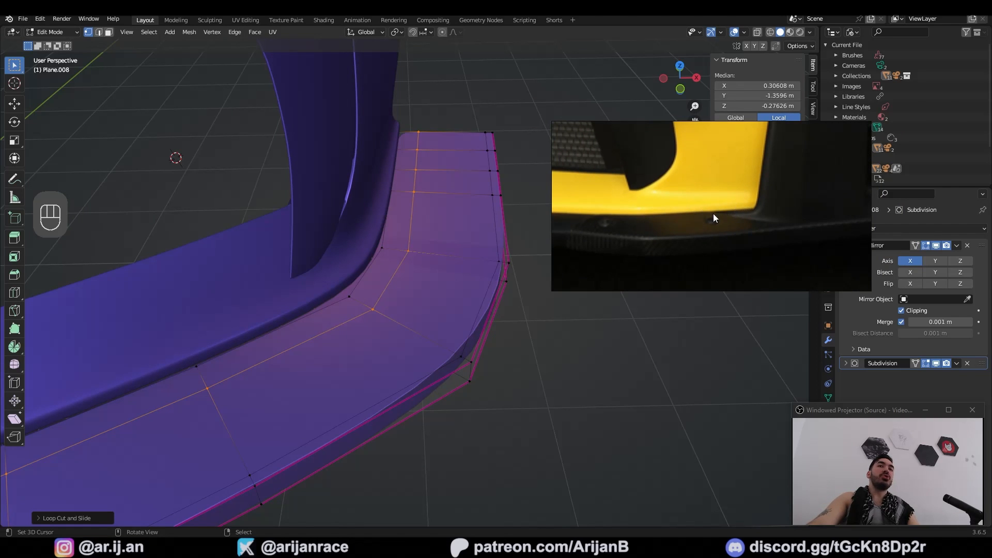
pyautogui.moveTo(943, 201); pyautogui.dragTo(656, 208, button='middle')
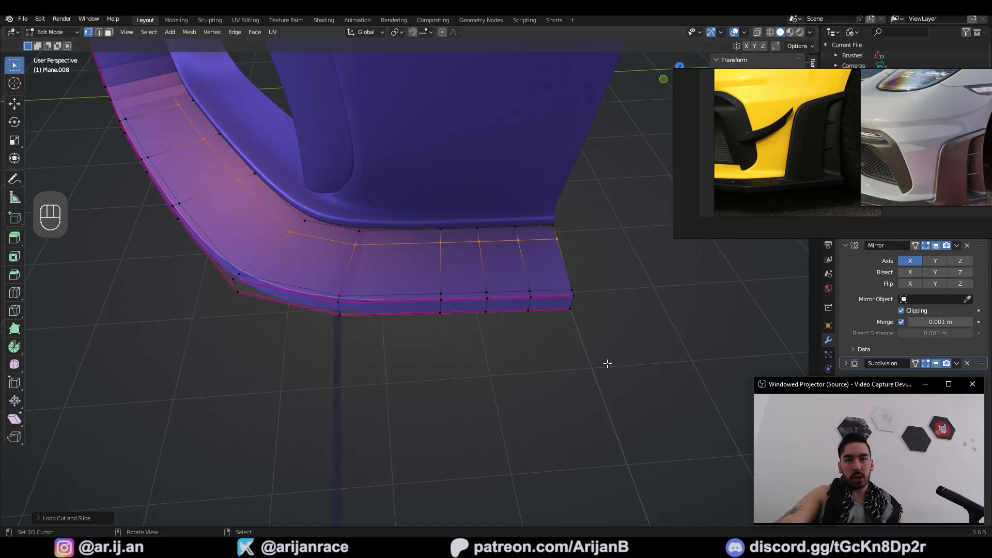
pyautogui.moveTo(774, 158); pyautogui.dragTo(655, 198)
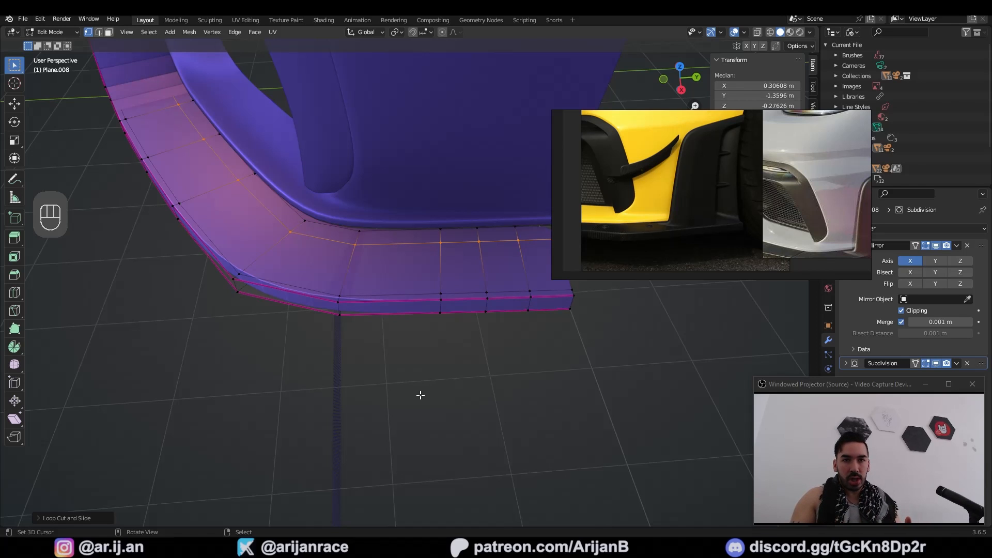
# Extrude two neighbouring top faces near the splitter's rear end upward into a vertical block.
pyautogui.click(424, 340)
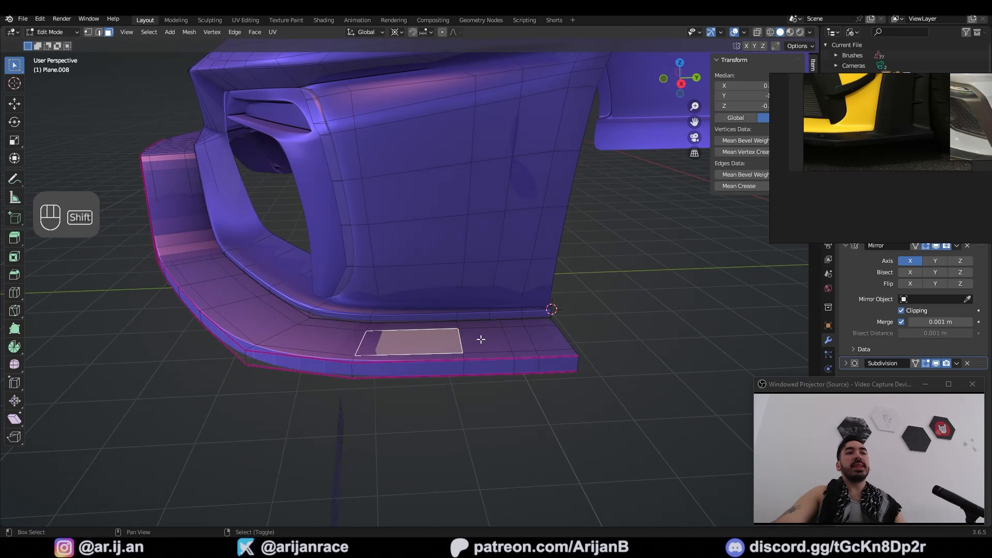
pyautogui.keyDown('shift'); pyautogui.click(480, 338); pyautogui.keyUp('shift')
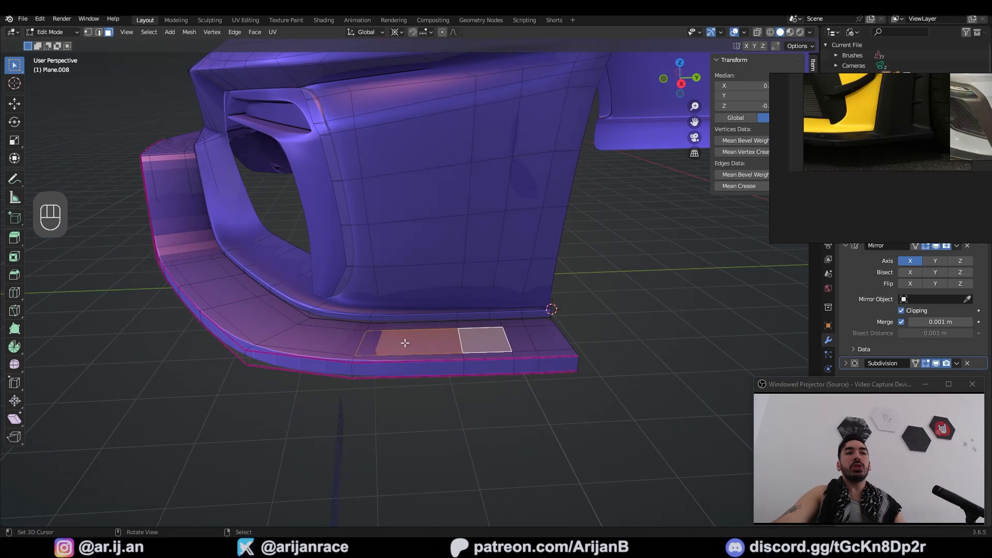
pyautogui.moveTo(481, 339); pyautogui.dragTo(454, 381, button='middle')
pyautogui.press('e')
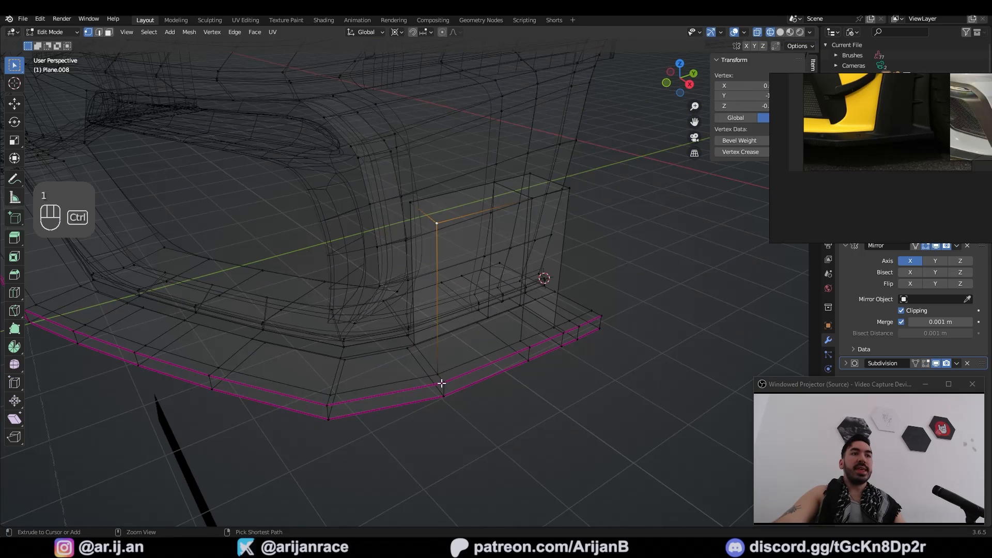
# Raise the block's top faces along the Z axis and extrude a second section upward from them.
pyautogui.keyDown('ctrl'); pyautogui.rightClick(443, 391); pyautogui.keyUp('ctrl')
pyautogui.press('z')
pyautogui.moveTo(443, 393)
pyautogui.mouseDown(button='middle')
pyautogui.moveTo(368, 381)
pyautogui.moveTo(367, 358)
pyautogui.mouseUp(button='middle')
pyautogui.press('g')
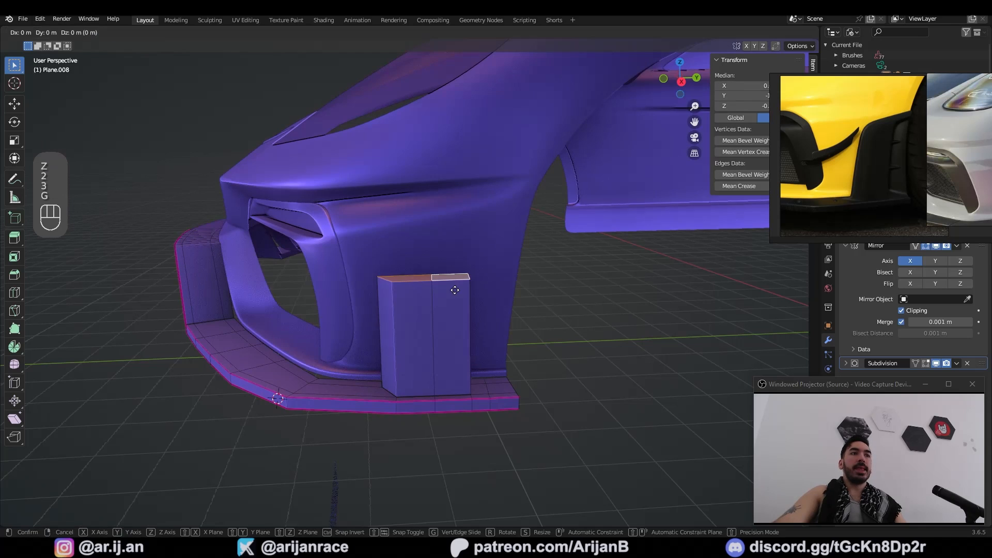
pyautogui.press('g')
pyautogui.press('z')
pyautogui.click(456, 250)
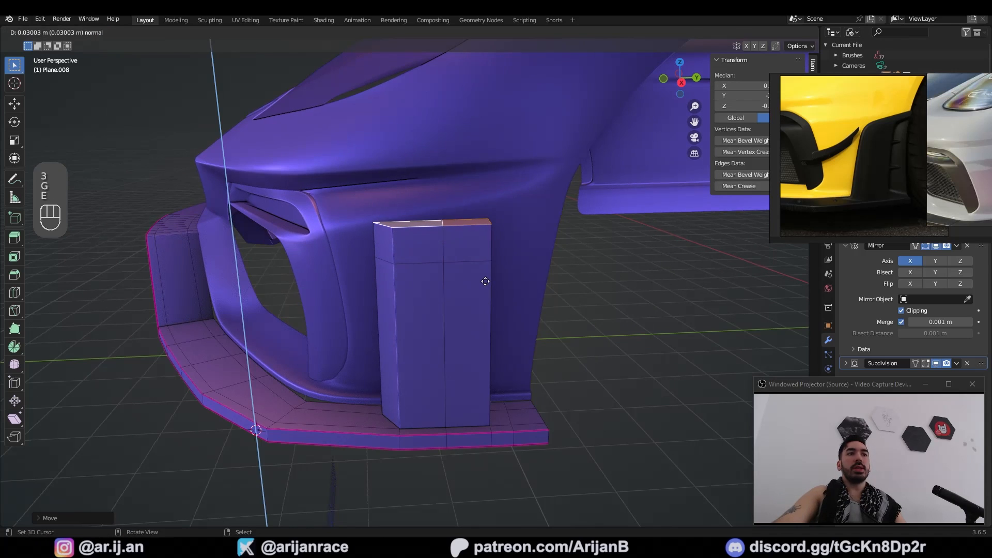
# Slide the vertical edge loop in the middle of the block toward the wheel arch.
pyautogui.hotkey('shift', 'z')
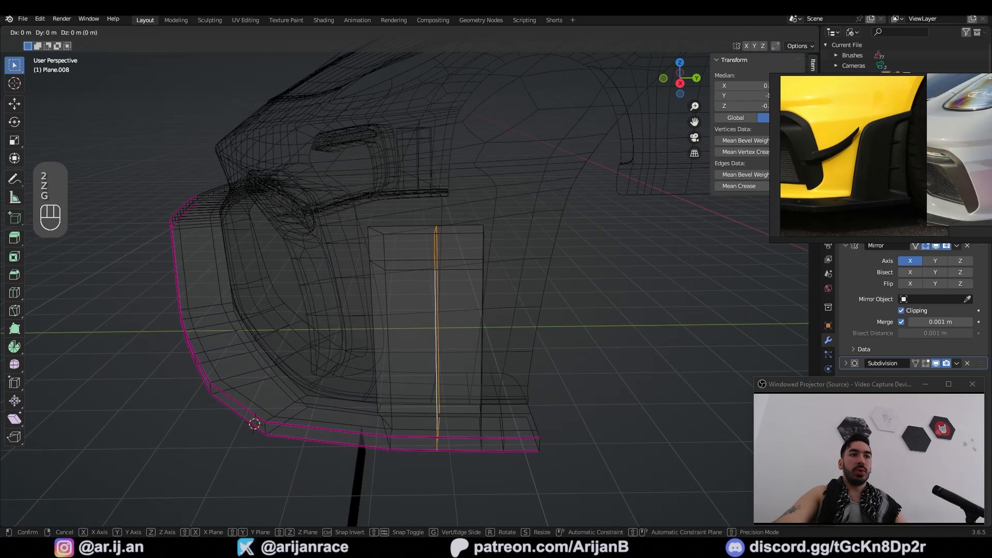
pyautogui.press('g')
pyautogui.press('g')
pyautogui.click(575, 387)
# Extrude the rear end face of the block's upper section toward the wheel arch and resize it.
pyautogui.press('a')
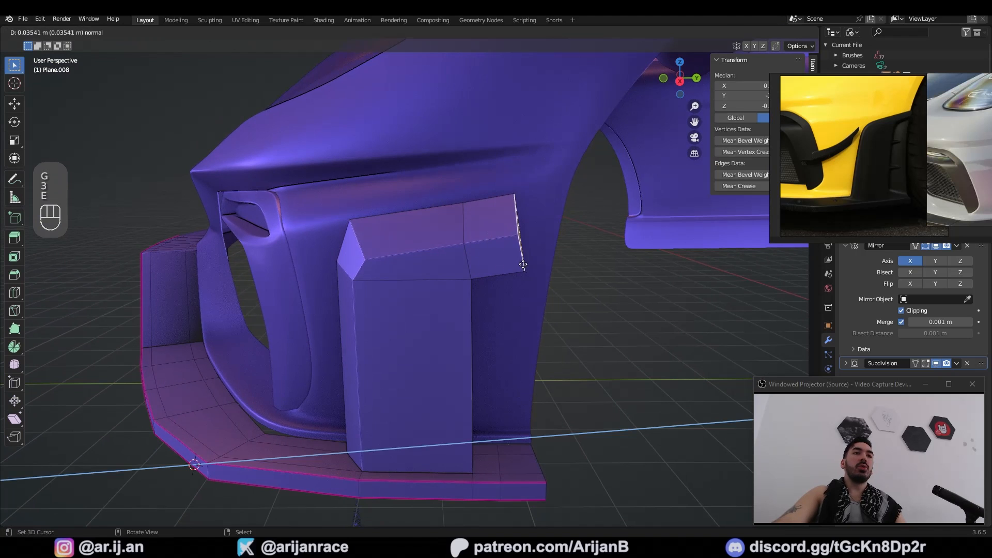
pyautogui.click(545, 262)
pyautogui.scroll(3, 792, 154)
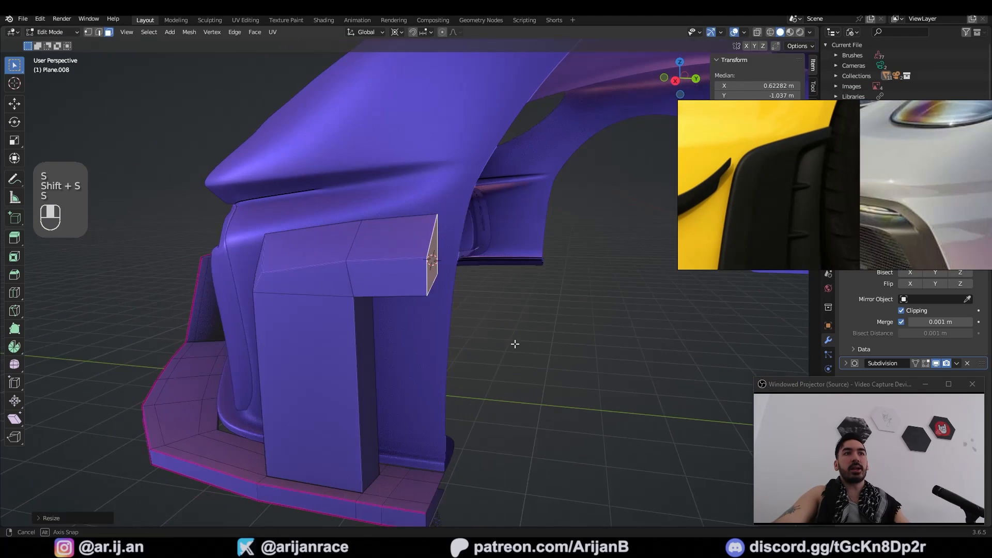
# Move the upper section's end face and its vertices into line with the bumper's side surface.
pyautogui.press('g')
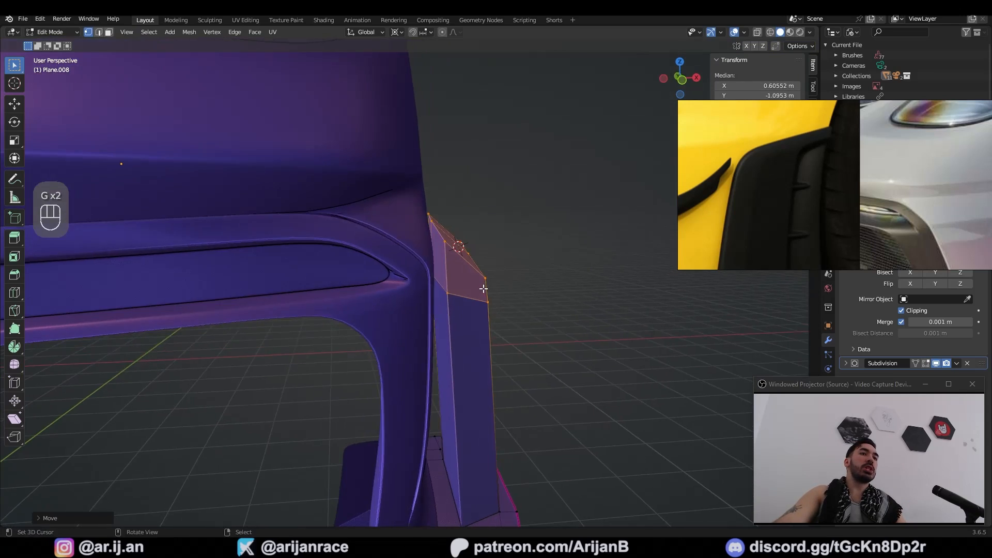
pyautogui.moveTo(480, 289); pyautogui.dragTo(496, 277, button='middle')
pyautogui.press('g')
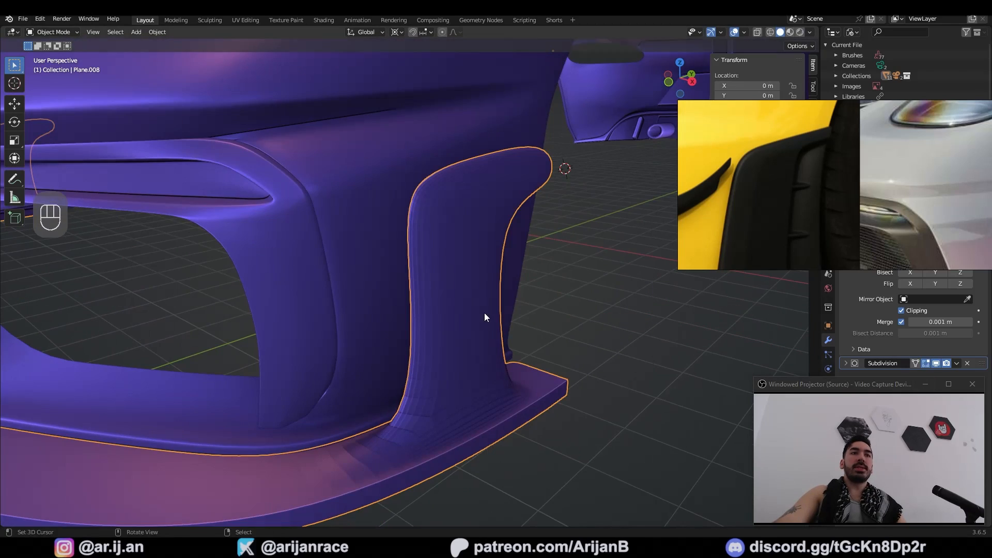
# Select the two outline edge loops along the block's front and top, including their continuation on the splitter, and crease them.
pyautogui.press('Tab')
pyautogui.moveTo(484, 317); pyautogui.dragTo(416, 194, button='middle')
pyautogui.press('2')
pyautogui.press('2')
pyautogui.keyDown('alt'); pyautogui.rightClick(417, 162); pyautogui.keyUp('alt')
pyautogui.keyDown('alt'); pyautogui.keyDown('shift'); pyautogui.click(437, 186); pyautogui.keyUp('shift'); pyautogui.keyUp('alt')
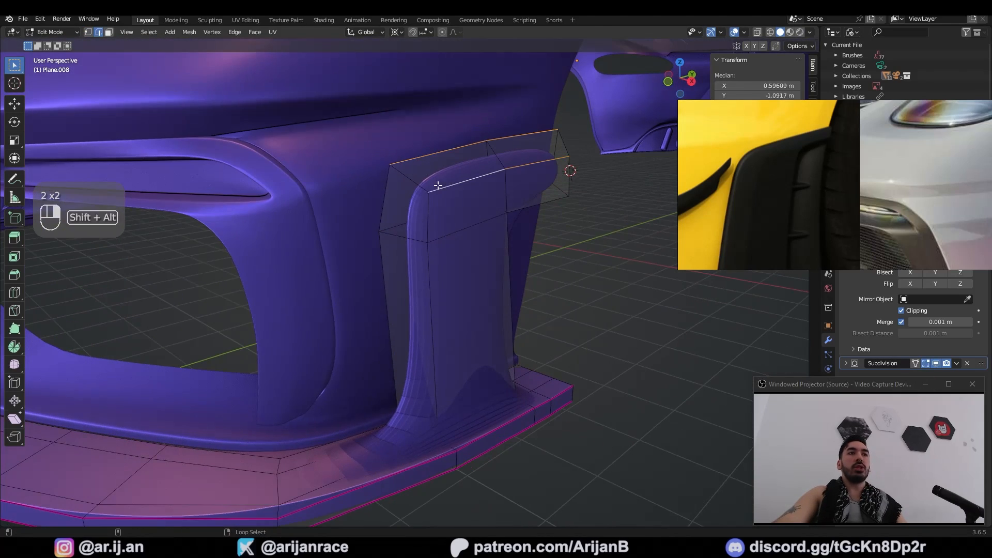
pyautogui.keyDown('alt'); pyautogui.keyDown('shift'); pyautogui.rightClick(427, 217); pyautogui.keyUp('shift'); pyautogui.keyUp('alt')
pyautogui.press('z')
pyautogui.press('z')
pyautogui.keyDown('alt'); pyautogui.keyDown('shift'); pyautogui.rightClick(401, 435); pyautogui.keyUp('shift'); pyautogui.keyUp('alt')
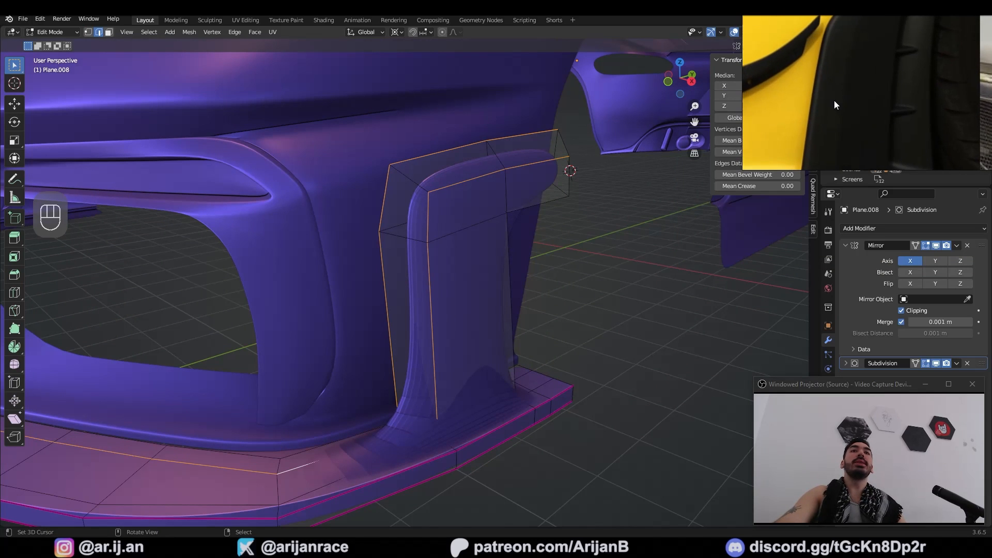
pyautogui.hotkey('ctrl', 'z')
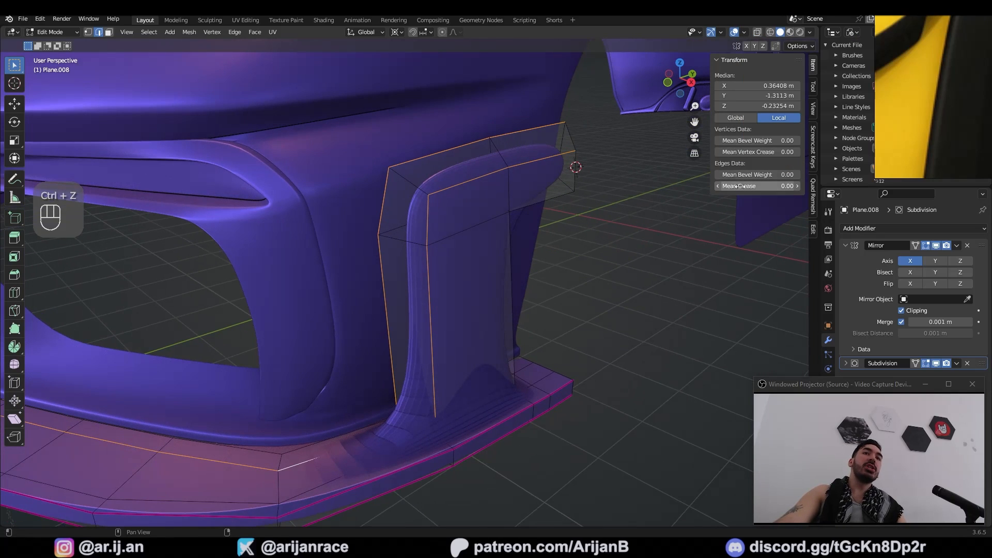
pyautogui.press('Tab')
pyautogui.press('Tab')
# Add a horizontal loop cut around the upright block and slide it down near the splitter.
pyautogui.hotkey('ctrl', 'r')
pyautogui.click(423, 319)
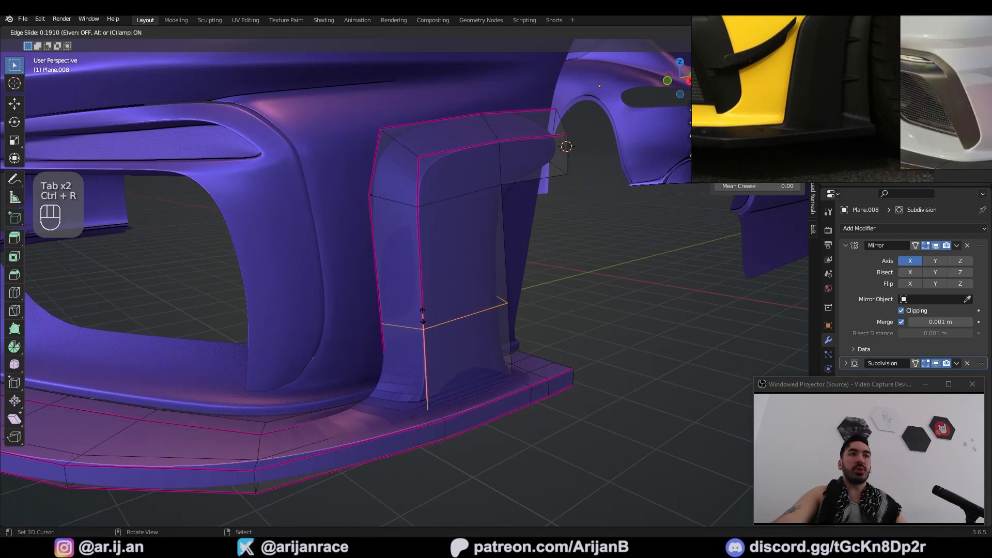
pyautogui.click(426, 362)
pyautogui.moveTo(434, 375); pyautogui.dragTo(405, 380, button='middle')
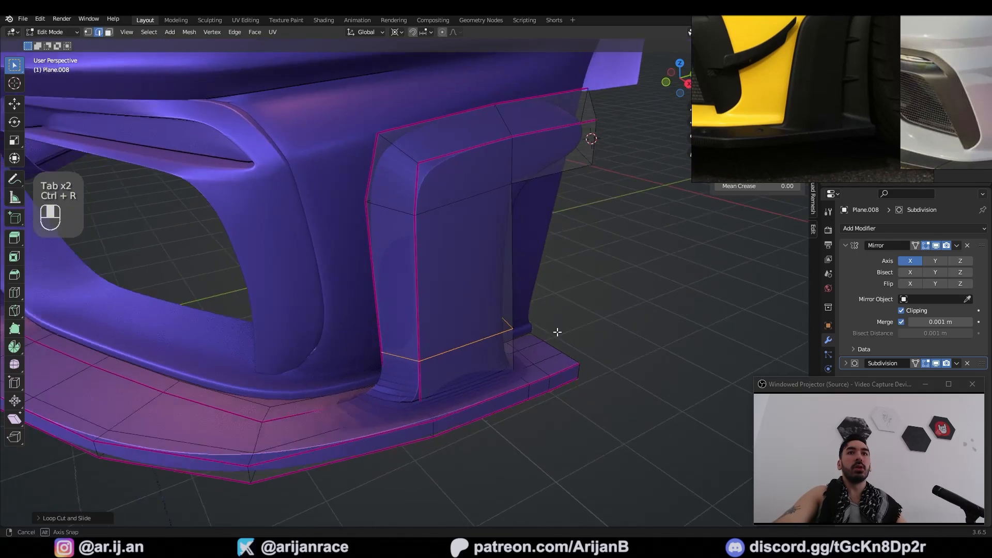
# Slide the edges at the block's upper bend toward the wheel arch to chamfer its front corner.
pyautogui.moveTo(556, 332); pyautogui.dragTo(483, 310, button='middle')
pyautogui.keyDown('alt'); pyautogui.rightClick(475, 261); pyautogui.keyUp('alt')
pyautogui.press('g')
pyautogui.press('g')
pyautogui.click(492, 218)
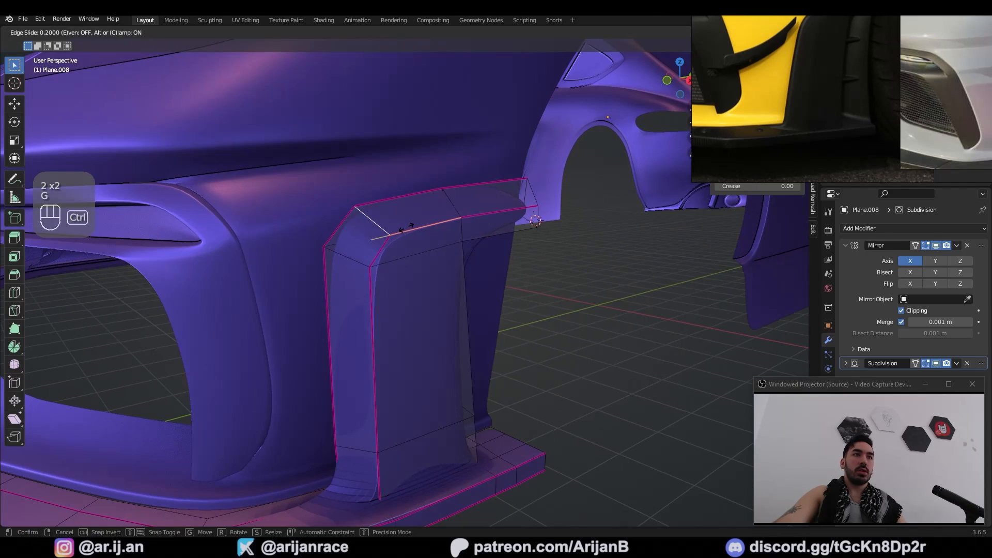
pyautogui.keyDown('ctrl'); pyautogui.click(407, 227); pyautogui.keyUp('ctrl')
# Add another horizontal loop cut around the upright block and position it above the middle.
pyautogui.hotkey('ctrl', 'r')
pyautogui.click(358, 344)
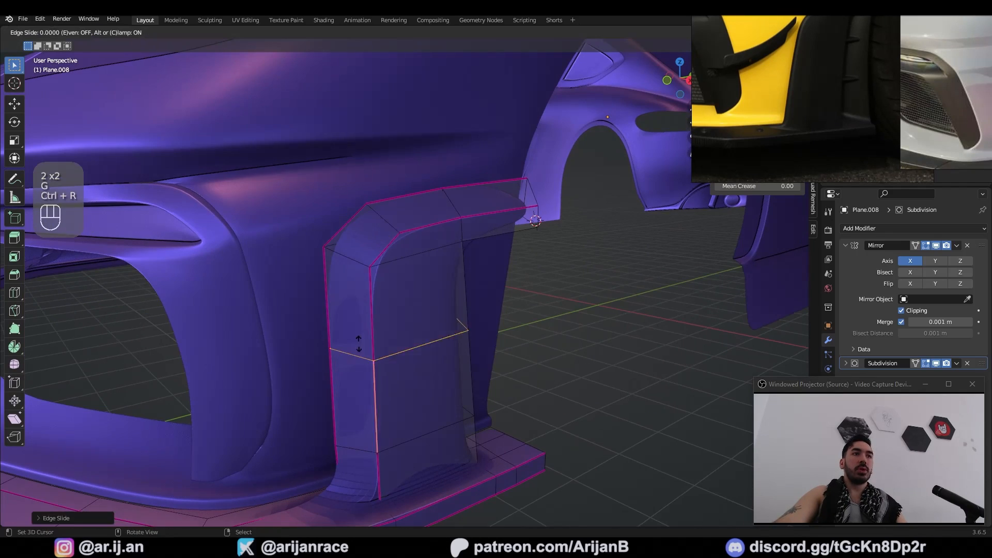
pyautogui.click(356, 306)
pyautogui.press('Tab')
pyautogui.moveTo(439, 299); pyautogui.dragTo(628, 182, button='middle')
# Delete the block's faces on the wheel-arch side and crease the open inner edge down to the splitter.
pyautogui.press('Tab')
pyautogui.press('3')
pyautogui.press('x')
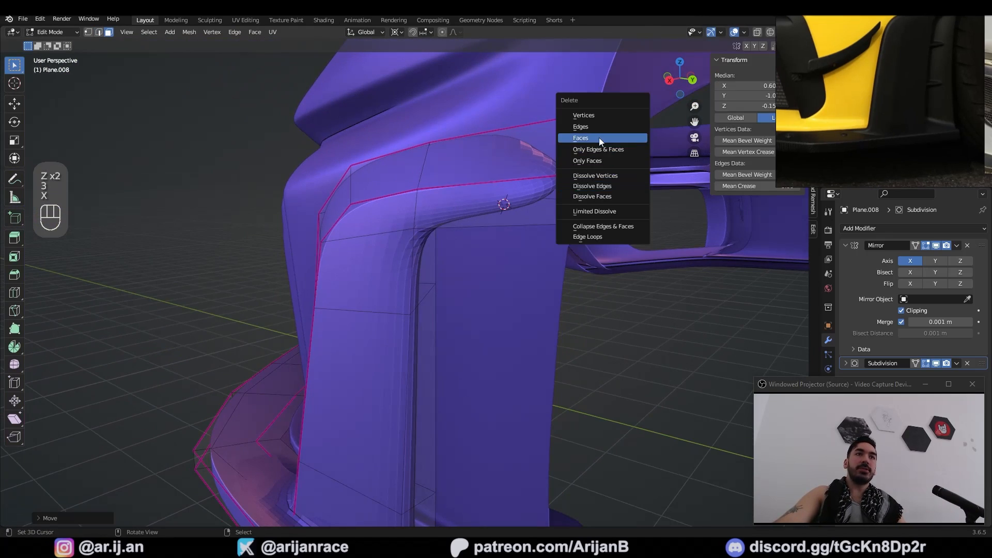
pyautogui.moveTo(449, 269); pyautogui.dragTo(414, 274, button='middle')
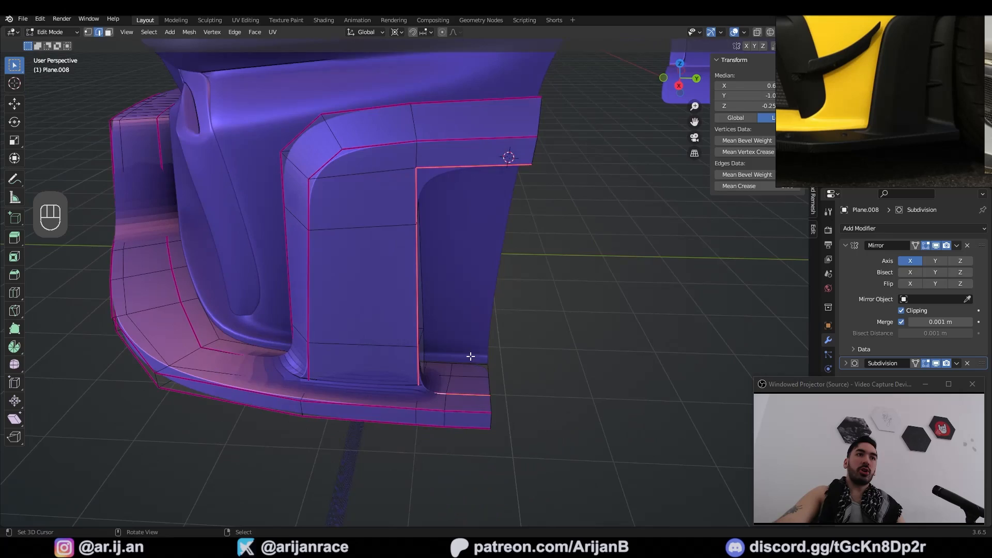
pyautogui.moveTo(446, 324); pyautogui.dragTo(470, 298, button='middle')
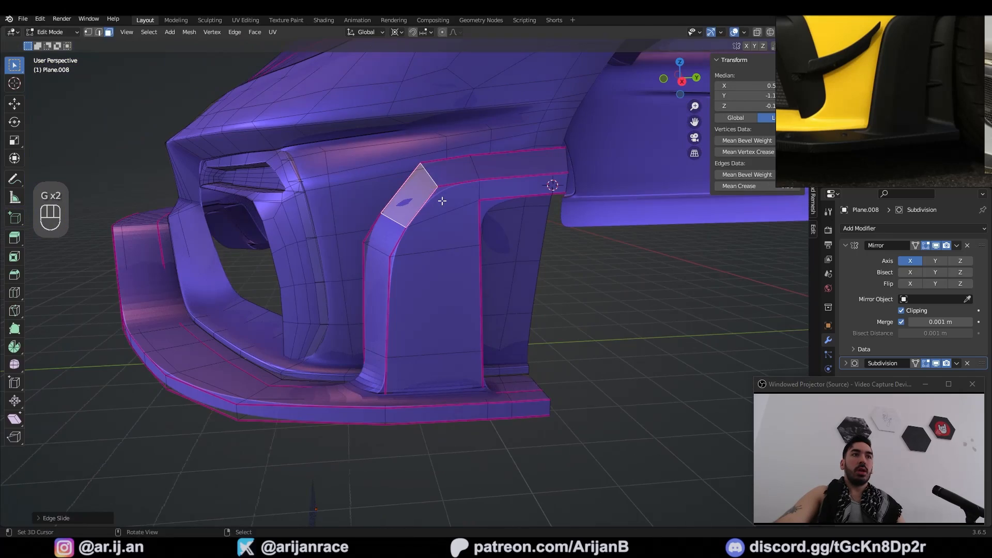
# Slide the cross edges below the panel's upper front corner, one upward and one downward, to round the bend.
pyautogui.press('2')
pyautogui.rightClick(395, 219)
pyautogui.press('g')
pyautogui.press('g')
pyautogui.click(406, 206)
pyautogui.rightClick(378, 249)
pyautogui.press('g')
pyautogui.press('g')
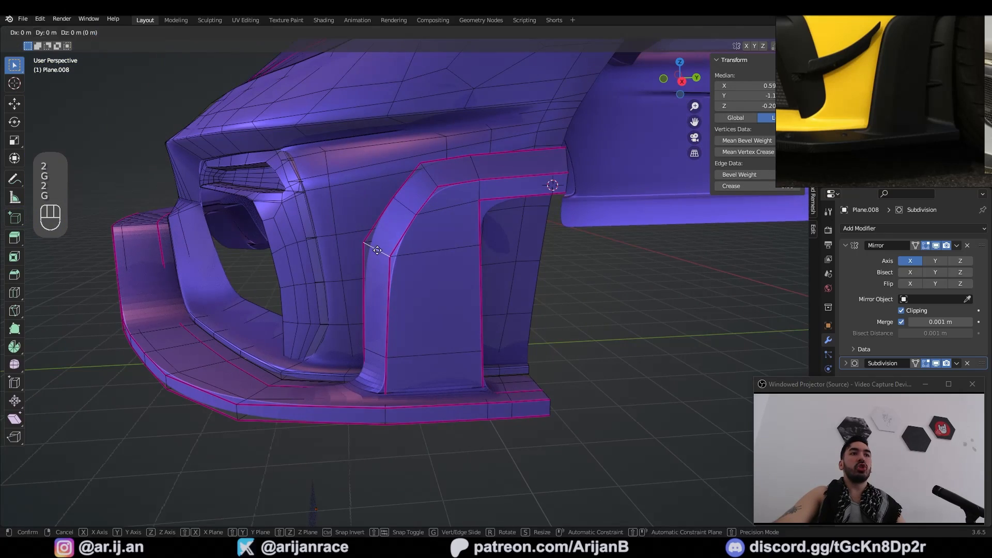
pyautogui.click(375, 279)
pyautogui.press('g')
pyautogui.press('g')
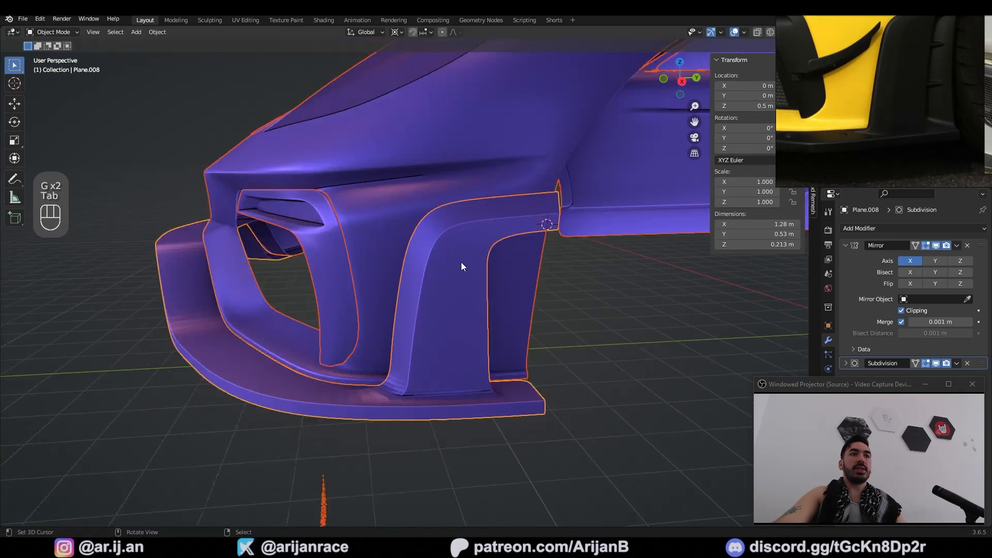
# Slide the vertex at the panel's inner upper corner toward the wheel arch to soften the inner bend.
pyautogui.moveTo(461, 262); pyautogui.dragTo(442, 292, button='middle')
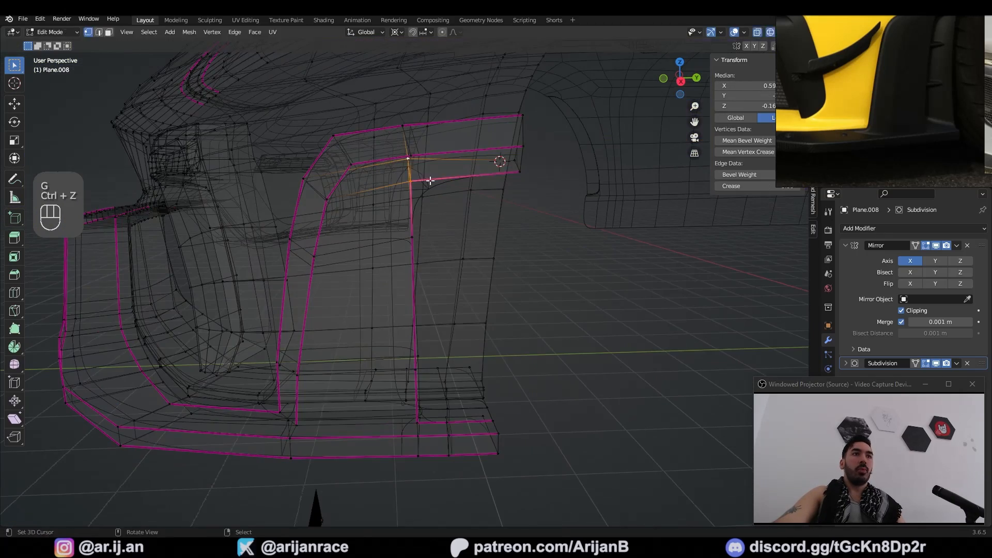
pyautogui.press('g')
pyautogui.press('g')
pyautogui.click(438, 178)
pyautogui.press('z')
pyautogui.press('z')
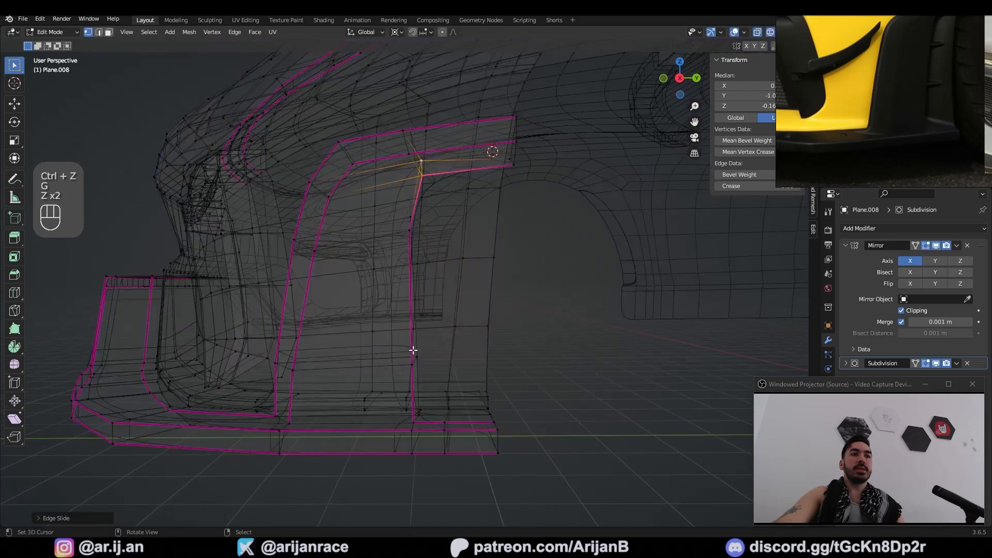
# Try moving the panel's lower rear vertex along the Y axis, and slide the vertices at its base along the splitter.
pyautogui.rightClick(412, 351)
pyautogui.press('z')
pyautogui.press('g')
pyautogui.press('y')
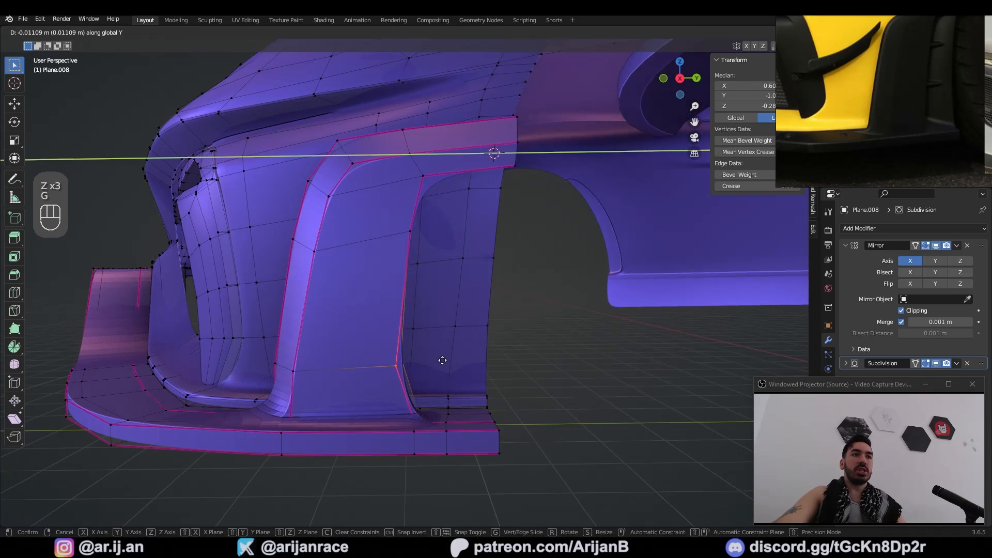
pyautogui.click(473, 291)
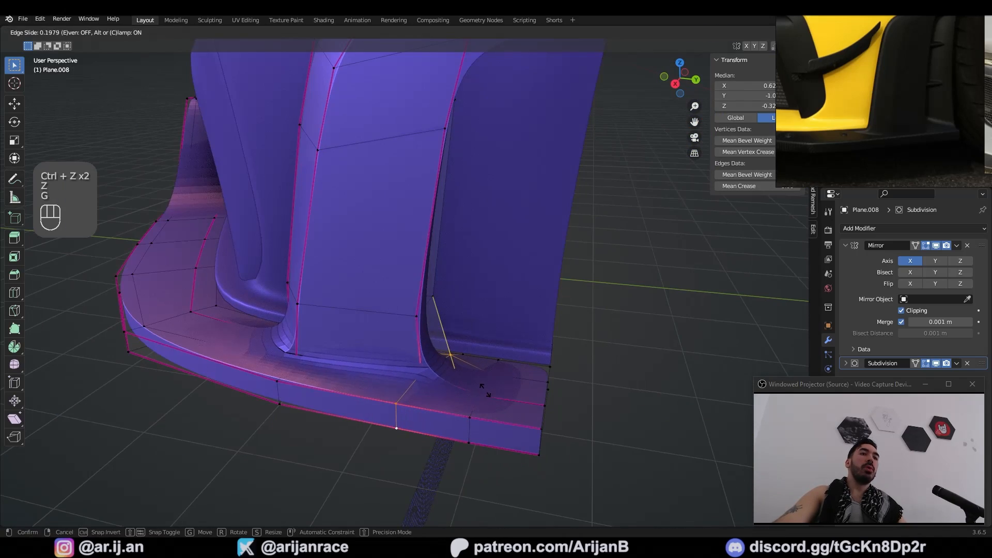
pyautogui.click(481, 389)
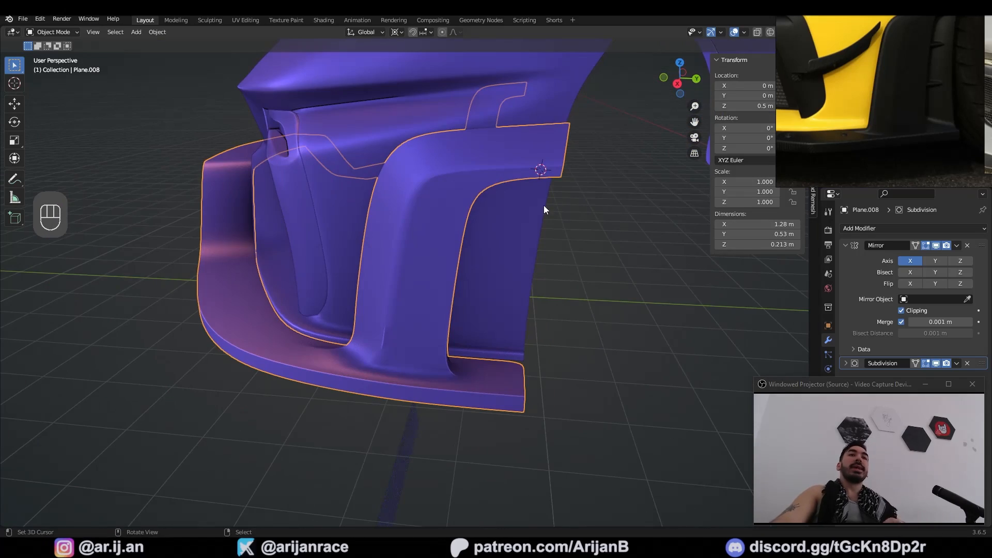
pyautogui.moveTo(475, 297); pyautogui.dragTo(341, 320, button='middle')
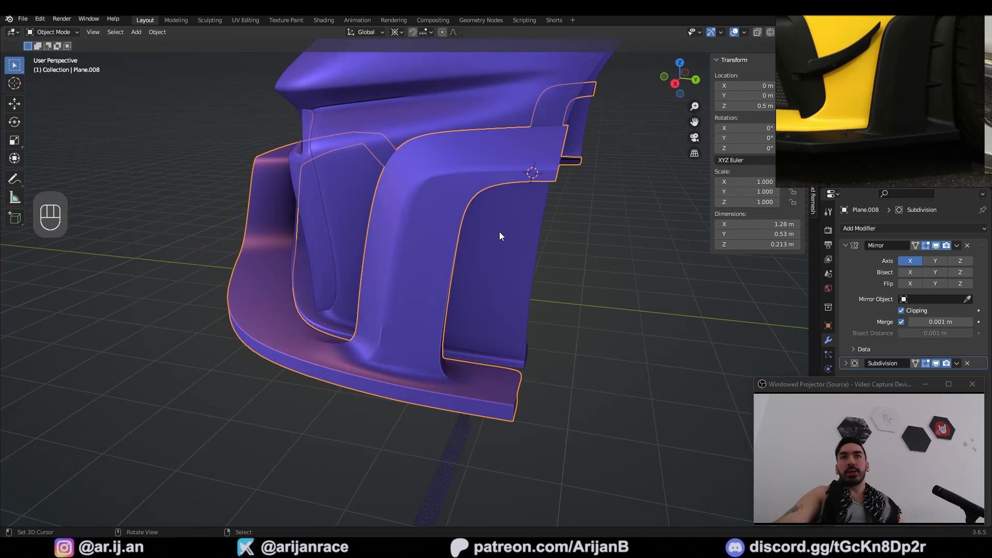
# Try adding dense horizontal loop cuts below the panel's bend and a set of vertical loop cuts through its outer face.
pyautogui.moveTo(499, 231); pyautogui.dragTo(497, 327, button='middle')
pyautogui.press('Tab')
pyautogui.hotkey('ctrl', 'r')
pyautogui.scroll(7, 471, 201)
pyautogui.click(471, 203)
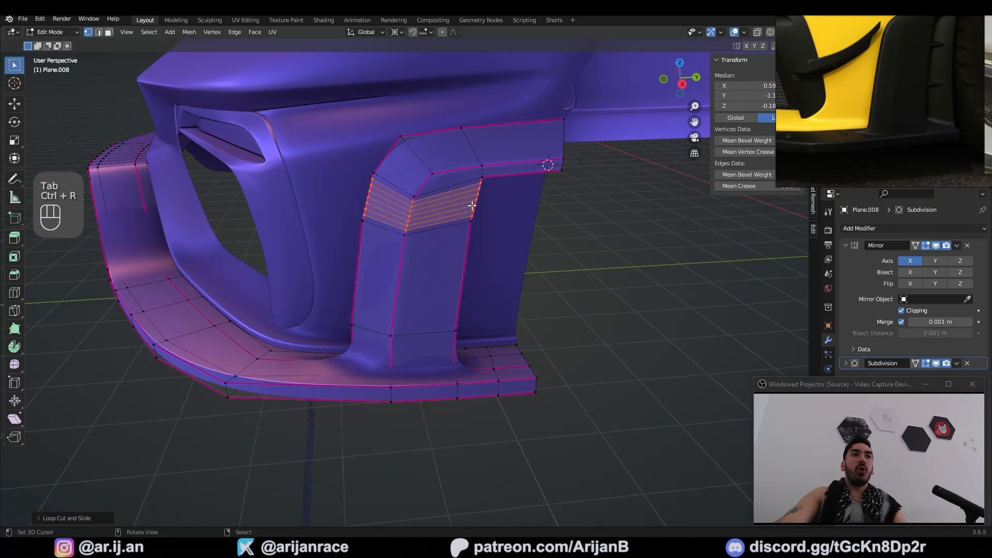
pyautogui.scroll(-1, 465, 200)
pyautogui.hotkey('ctrl', 'r')
pyautogui.scroll(2, 450, 191)
pyautogui.click(450, 191)
pyautogui.press('Tab')
pyautogui.scroll(3, 423, 236)
pyautogui.press('Tab')
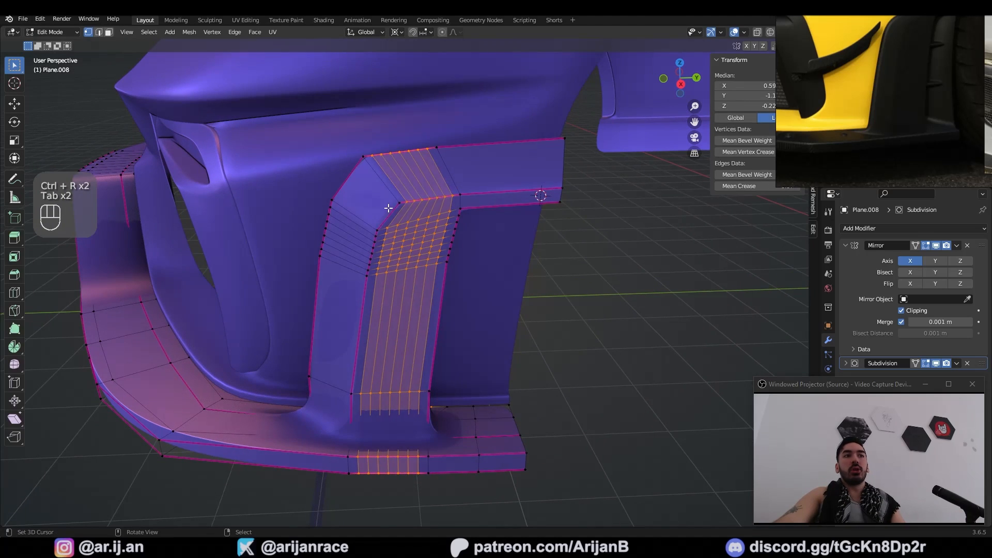
# Undo the dense horizontal and vertical loop cuts on the panel.
pyautogui.press('Tab')
pyautogui.hotkey('ctrl', 'z')
pyautogui.hotkey('ctrl', 'z')
pyautogui.hotkey('ctrl', 'z')
pyautogui.hotkey('ctrl', 'z')
pyautogui.hotkey('ctrl', 'z')
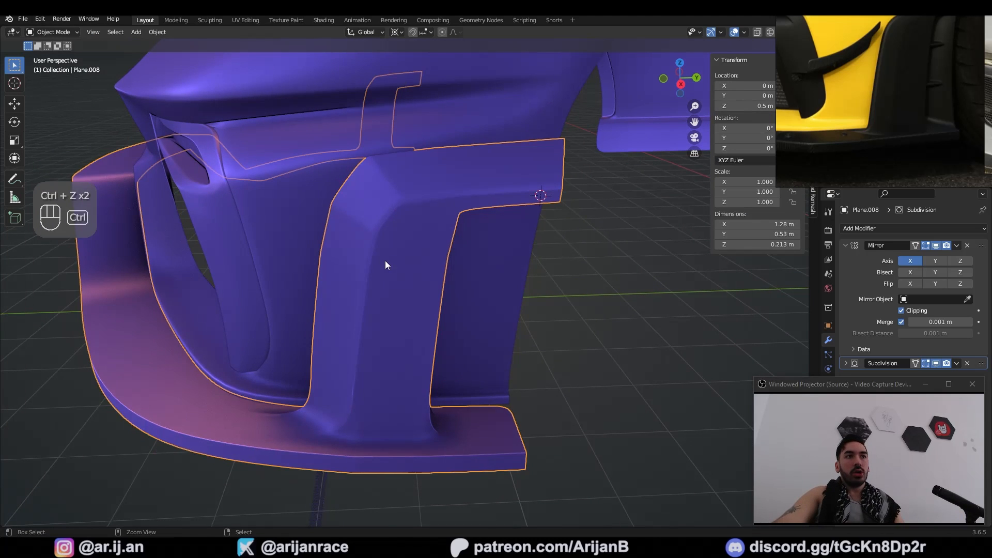
# Compare the panel's shape with the reference photo, examining the ribs and inner edge beside the wheel arch.
pyautogui.press('Tab')
pyautogui.scroll(-1, 369, 258)
pyautogui.moveTo(374, 280); pyautogui.dragTo(345, 274, button='middle')
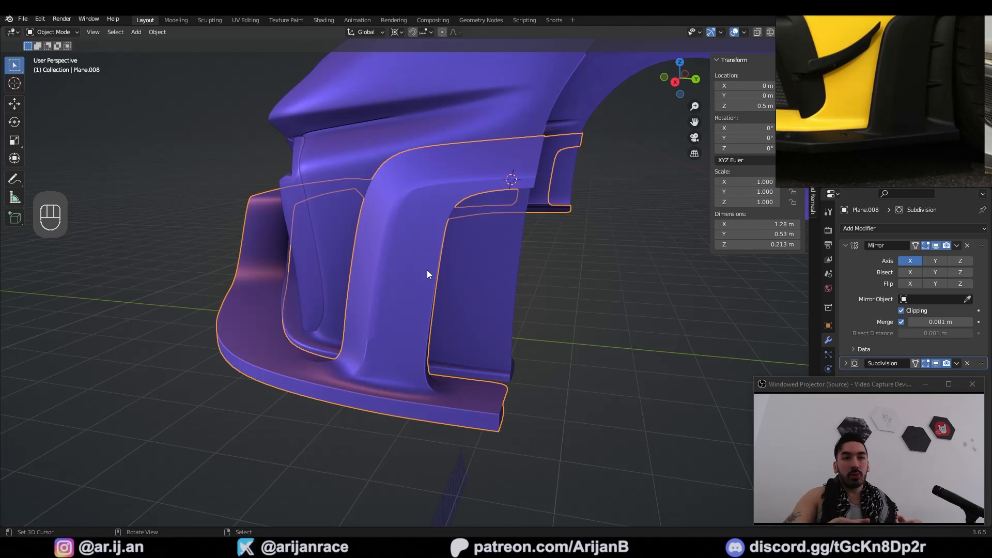
pyautogui.scroll(-1, 457, 256)
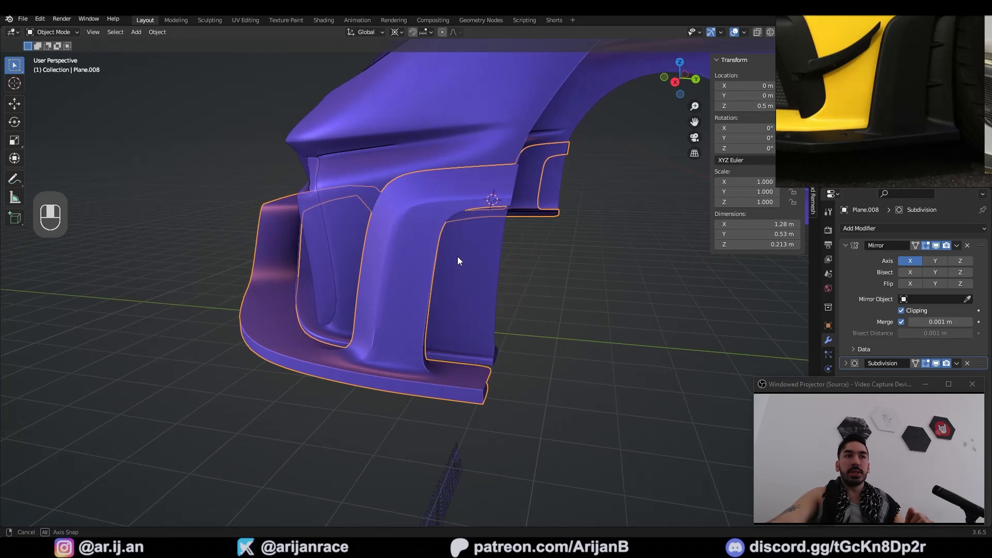
pyautogui.moveTo(868, 90); pyautogui.dragTo(491, 250, button='right')
pyautogui.scroll(4, 492, 250)
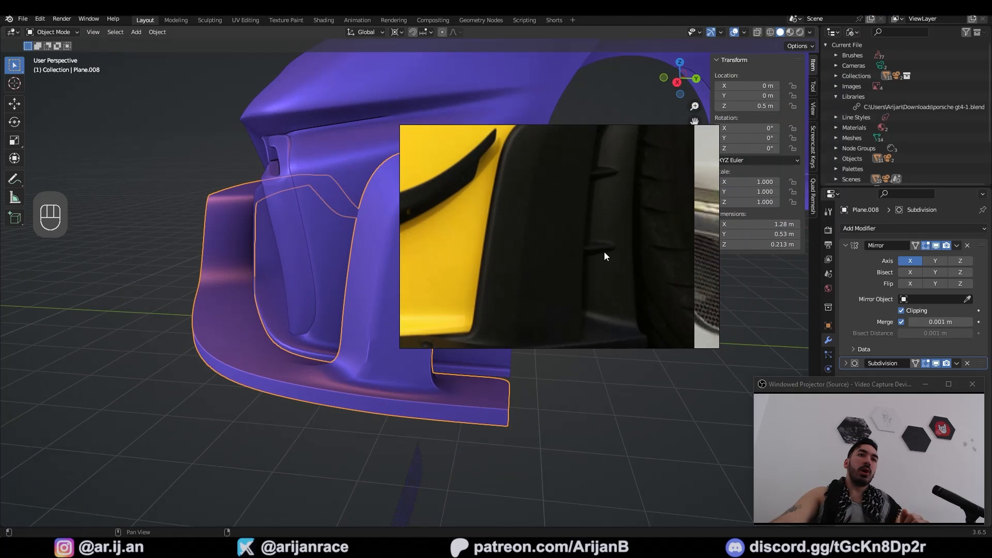
pyautogui.scroll(-2, 605, 256)
pyautogui.moveTo(479, 303); pyautogui.dragTo(823, 178, button='right')
pyautogui.scroll(2, 823, 178)
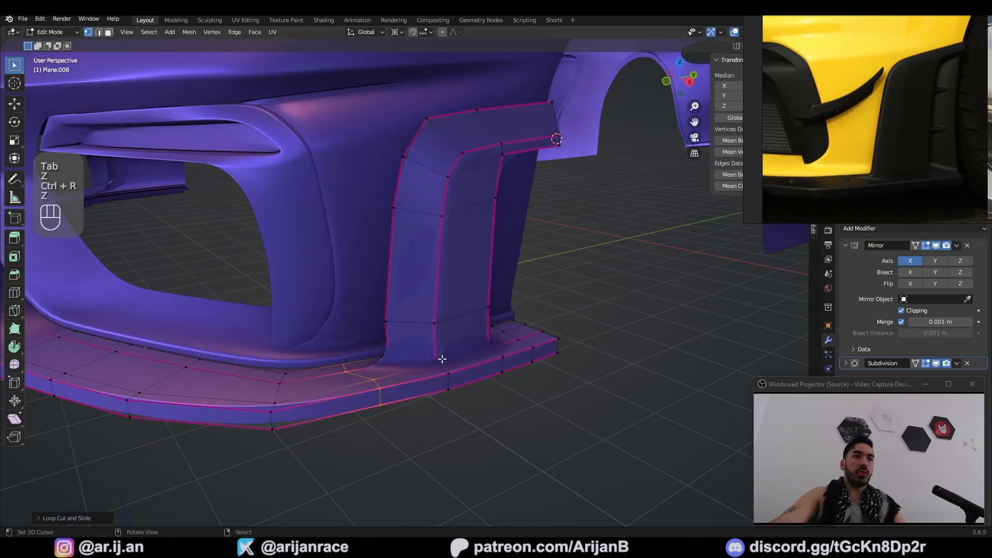
# Examine the edge loops on the panel's rear side and upper bend against the reference photo.
pyautogui.moveTo(461, 369); pyautogui.dragTo(417, 315, button='middle')
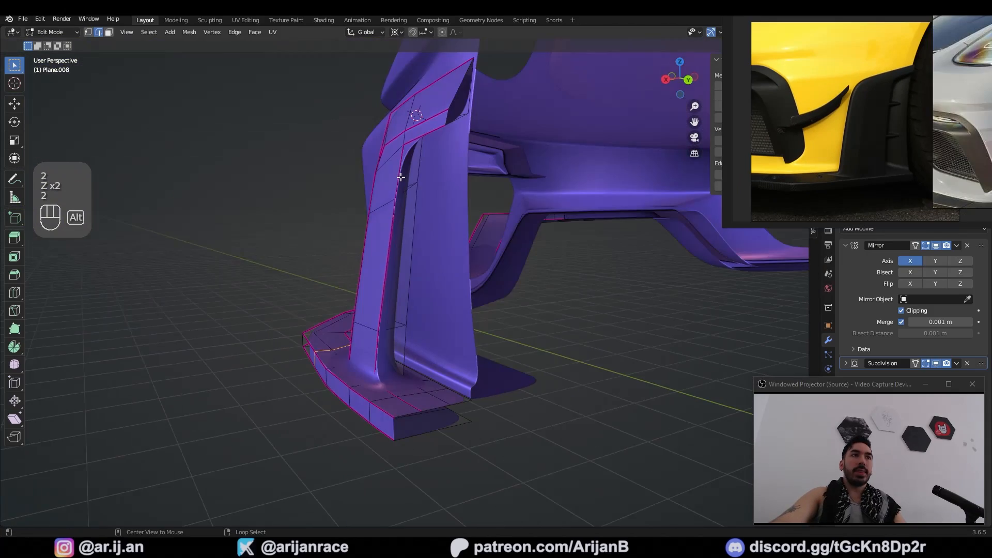
pyautogui.moveTo(361, 186); pyautogui.dragTo(384, 169, button='middle')
pyautogui.keyDown('alt'); pyautogui.rightClick(361, 160); pyautogui.keyUp('alt')
pyautogui.keyDown('alt'); pyautogui.keyDown('shift'); pyautogui.rightClick(370, 154); pyautogui.keyUp('shift'); pyautogui.keyUp('alt')
pyautogui.keyDown('alt'); pyautogui.rightClick(361, 158); pyautogui.keyUp('alt')
pyautogui.keyDown('alt'); pyautogui.rightClick(383, 164); pyautogui.keyUp('alt')
pyautogui.moveTo(353, 294); pyautogui.dragTo(460, 336, button='middle')
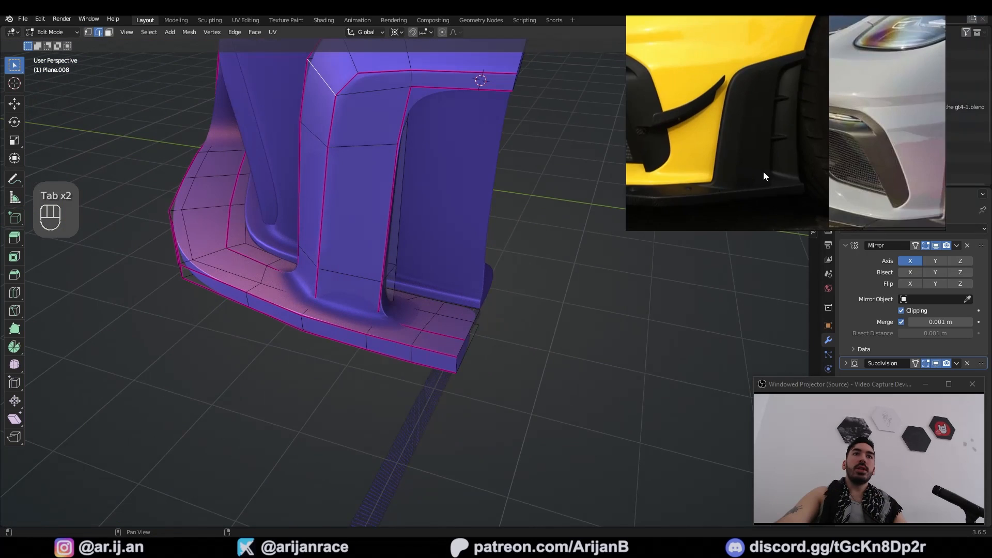
pyautogui.scroll(3, 721, 145)
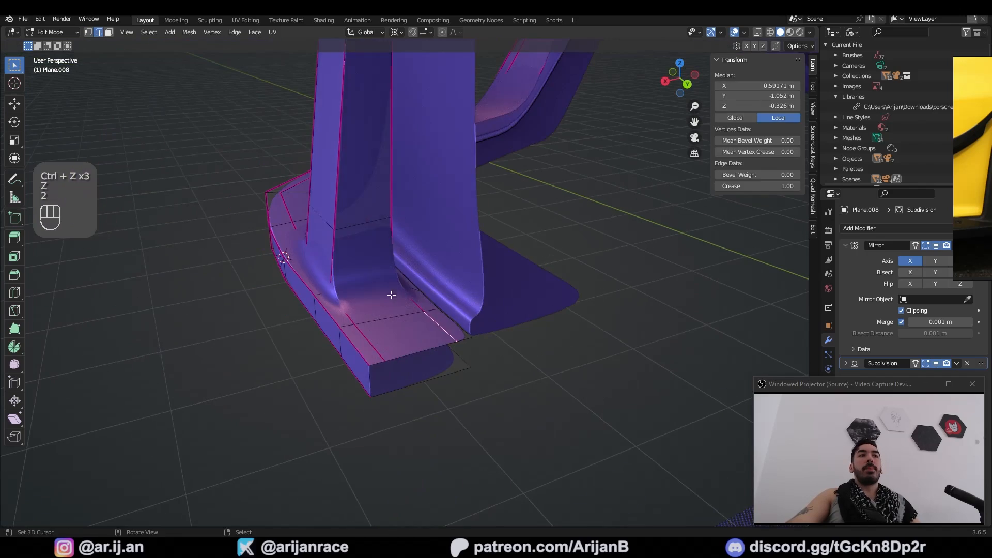
# Examine the edges at the splitter's rear end and the face strip along its outer top edge.
pyautogui.keyDown('alt'); pyautogui.click(418, 292); pyautogui.keyUp('alt')
pyautogui.press('z')
pyautogui.press('2')
pyautogui.press('1')
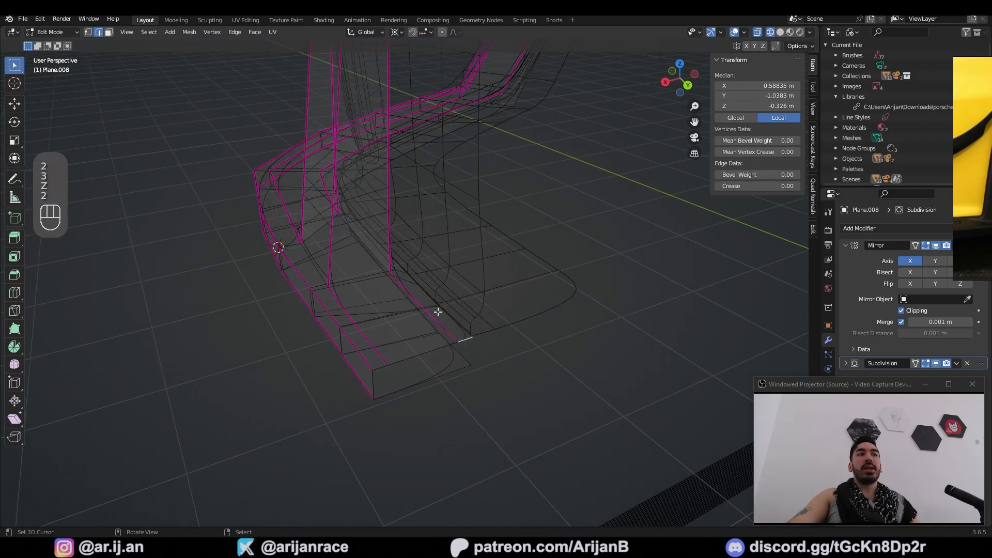
pyautogui.click(434, 317)
pyautogui.keyDown('alt'); pyautogui.rightClick(415, 298); pyautogui.keyUp('alt')
pyautogui.moveTo(415, 298)
pyautogui.mouseDown(button='middle')
pyautogui.moveTo(464, 341)
pyautogui.moveTo(509, 320)
pyautogui.mouseUp(button='middle')
pyautogui.press('z')
pyautogui.press('3')
pyautogui.keyDown('alt'); pyautogui.rightClick(458, 346); pyautogui.keyUp('alt')
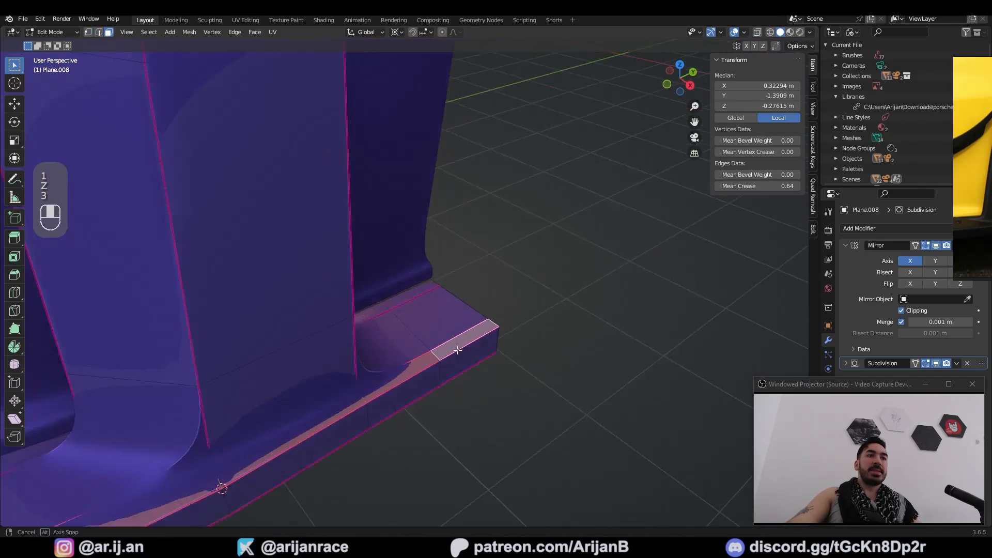
pyautogui.moveTo(459, 345); pyautogui.dragTo(469, 347, button='middle')
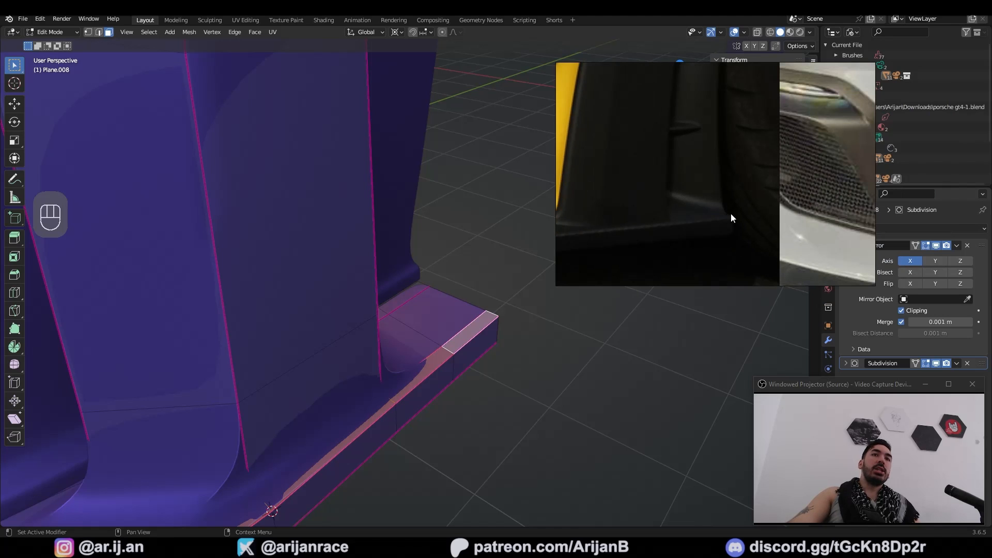
# Slide the inner vertices at the splitter's rear end along the end edge toward its outer side.
pyautogui.press('z')
pyautogui.press('g')
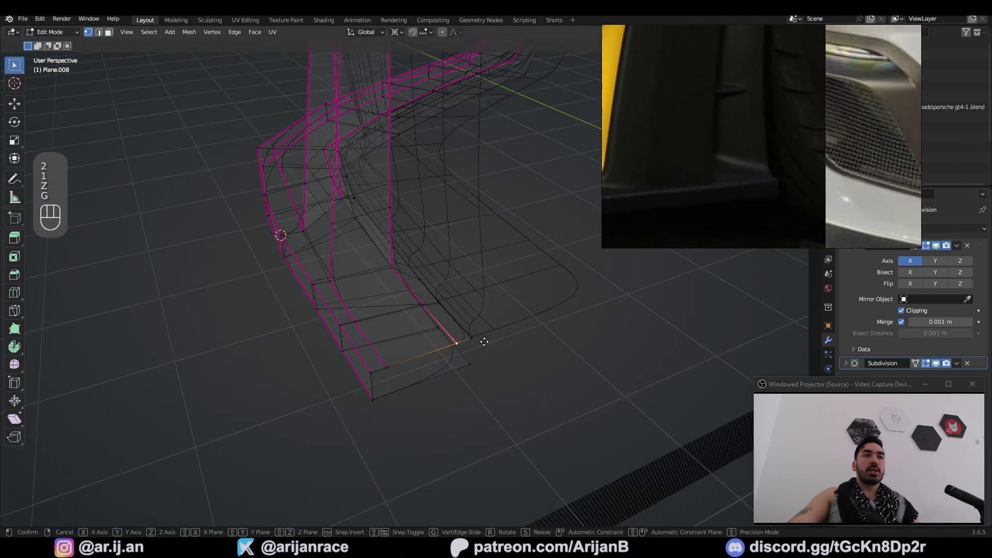
pyautogui.press('z')
pyautogui.moveTo(454, 418)
pyautogui.mouseDown(button='middle')
pyautogui.moveTo(415, 370)
pyautogui.moveTo(455, 379)
pyautogui.mouseUp(button='middle')
pyautogui.click(413, 364)
pyautogui.press('z')
pyautogui.rightClick(457, 360)
pyautogui.press('g')
pyautogui.press('g')
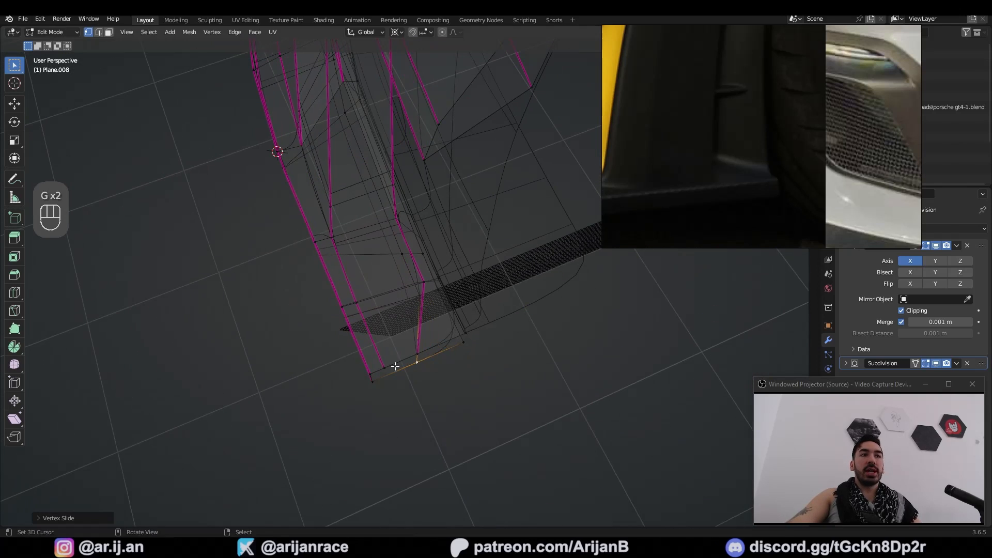
# Slide the upper and lower vertices at the splitter's rear end along the end edges, in solid shading.
pyautogui.moveTo(395, 366)
pyautogui.mouseDown(button='middle')
pyautogui.moveTo(402, 390)
pyautogui.moveTo(396, 375)
pyautogui.mouseUp(button='middle')
pyautogui.rightClick(391, 396)
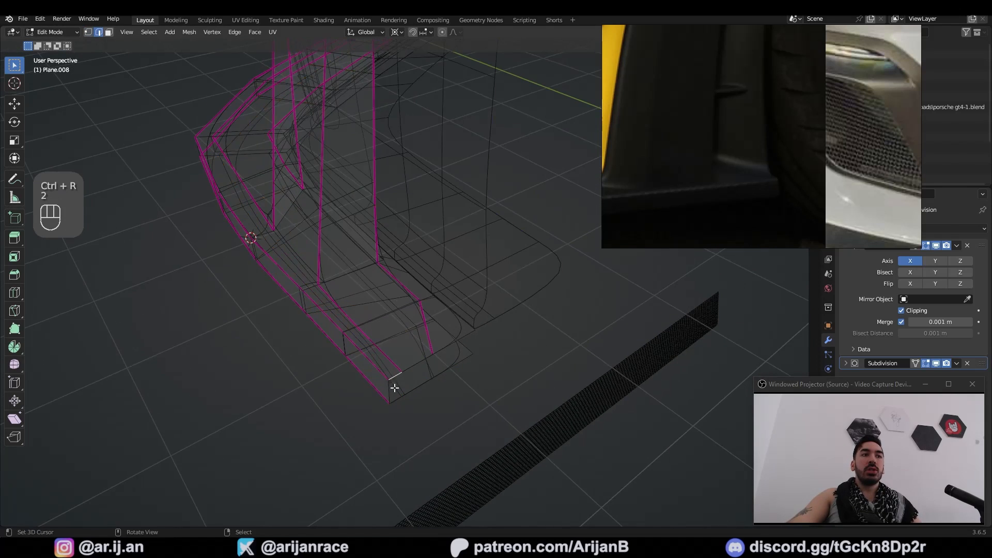
pyautogui.press('z')
pyautogui.press('f')
pyautogui.press('z')
pyautogui.press('z')
pyautogui.scroll(2, 420, 362)
pyautogui.press('g')
pyautogui.press('g')
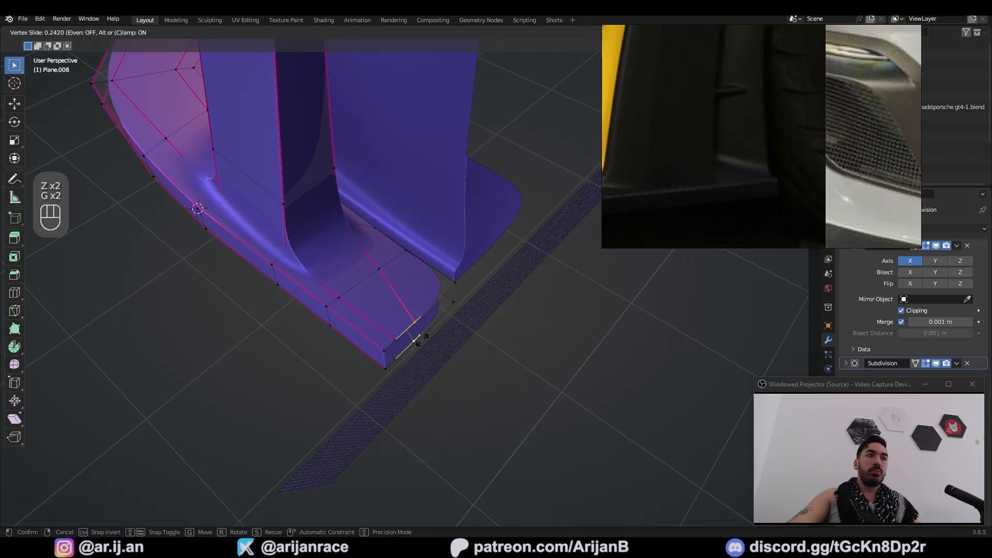
pyautogui.click(416, 346)
# Select the two upper edges across the splitter's rear end and slide them along the surface.
pyautogui.moveTo(416, 346); pyautogui.dragTo(453, 315, button='middle')
pyautogui.press('2')
pyautogui.click(432, 316)
pyautogui.keyDown('shift'); pyautogui.click(434, 324); pyautogui.keyUp('shift')
pyautogui.press('g')
pyautogui.press('g')
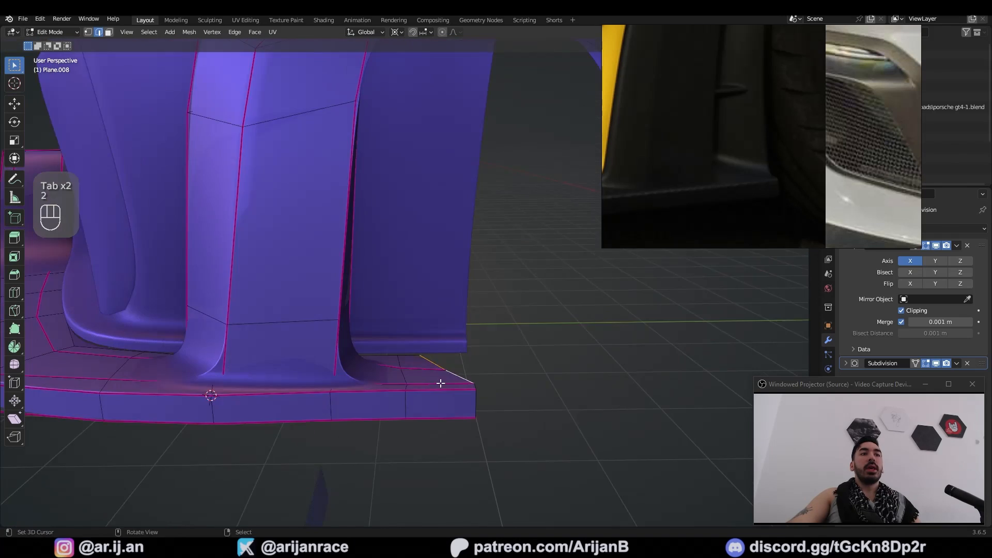
# Try raising a short wall from the splitter's rear end edges and sliding a vertex at the splitter's end.
pyautogui.press('2')
pyautogui.moveTo(461, 377); pyautogui.dragTo(466, 392, button='middle')
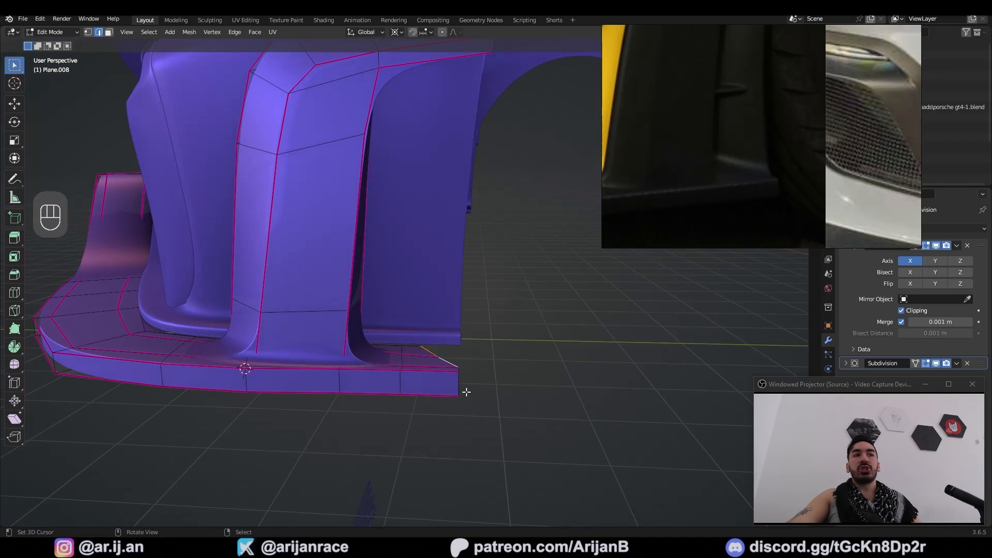
pyautogui.press('Tab')
pyautogui.moveTo(462, 307)
pyautogui.mouseDown(button='middle')
pyautogui.moveTo(458, 340)
pyautogui.moveTo(464, 309)
pyautogui.mouseUp(button='middle')
pyautogui.press('Tab')
pyautogui.press('z')
pyautogui.moveTo(367, 356); pyautogui.dragTo(404, 396, button='middle')
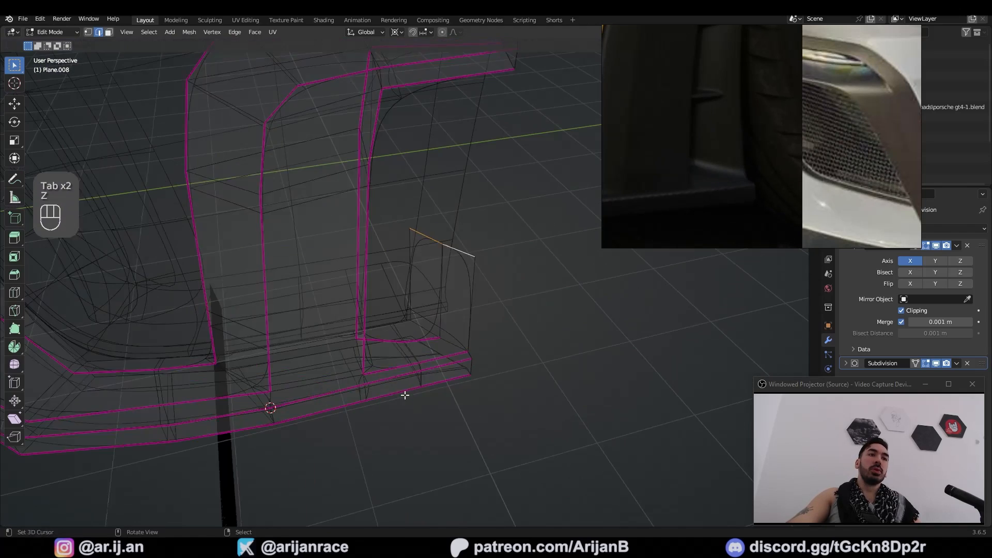
pyautogui.press('1')
pyautogui.rightClick(441, 358)
pyautogui.press('g')
pyautogui.press('g')
pyautogui.hotkey('ctrl', 'z')
# Extrude the upper edges of the splitter's rear end and raise them along Z to form a tall wall below the panel's bend.
pyautogui.press('z')
pyautogui.moveTo(447, 312); pyautogui.dragTo(433, 274, button='middle')
pyautogui.press('z')
pyautogui.press('2')
pyautogui.rightClick(407, 356)
pyautogui.press('e')
pyautogui.press('g')
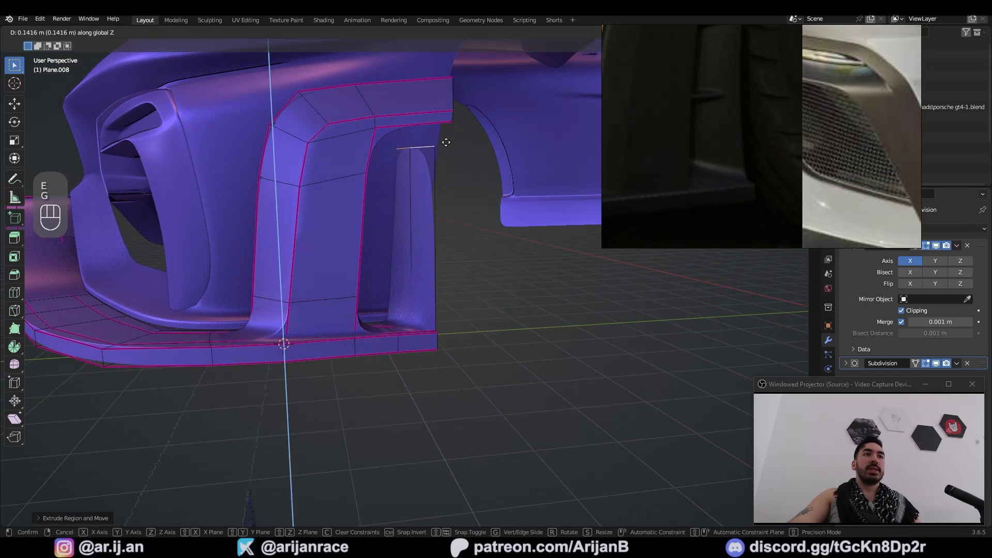
pyautogui.click(447, 125)
# Move the wall's top edge along Y so the wall leans toward the rear end of the panel's bend.
pyautogui.moveTo(448, 125); pyautogui.dragTo(450, 296, button='middle')
pyautogui.press('g')
pyautogui.press('y')
pyautogui.click(445, 155)
# Add two horizontal loop cuts across the new wall and shift them along Y to shape its curve.
pyautogui.hotkey('ctrl', 'r')
pyautogui.press('Tab')
pyautogui.press('Tab')
pyautogui.hotkey('ctrl', 'z')
pyautogui.hotkey('ctrl', 'z')
pyautogui.hotkey('ctrl', 'z')
pyautogui.click(442, 281)
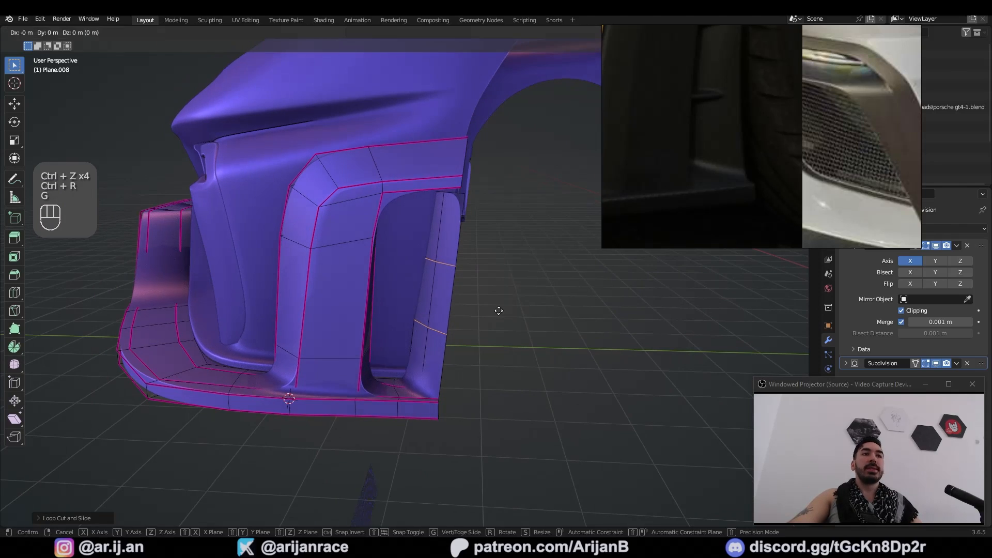
pyautogui.press('y')
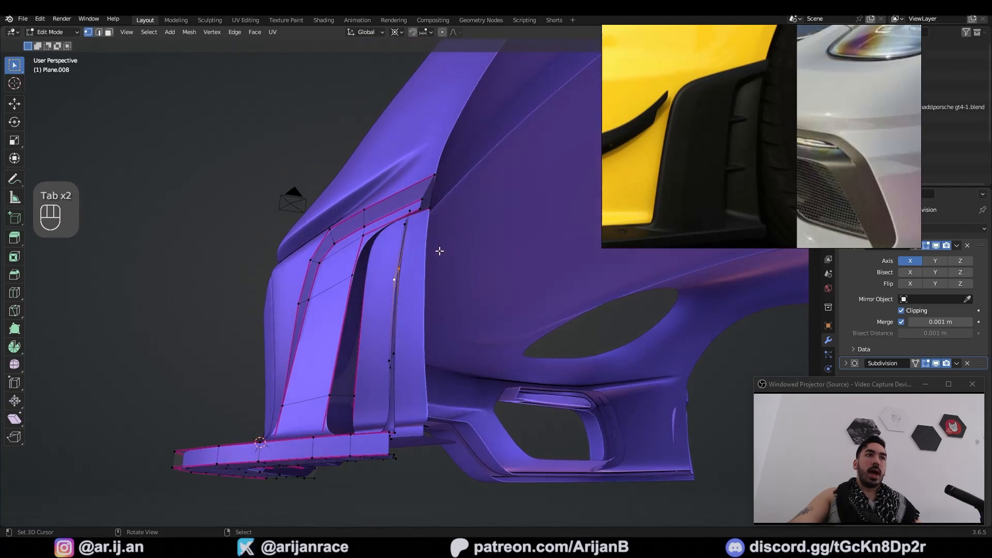
# Compare the vent's inner edge with the enlarged reference, and try snapping the wall's top corner vertex to the panel with the 3D cursor.
pyautogui.moveTo(439, 250); pyautogui.dragTo(413, 245, button='middle')
pyautogui.moveTo(742, 117); pyautogui.dragTo(681, 187, button='right')
pyautogui.scroll(6, 681, 187)
pyautogui.moveTo(723, 143); pyautogui.dragTo(652, 197, button='middle')
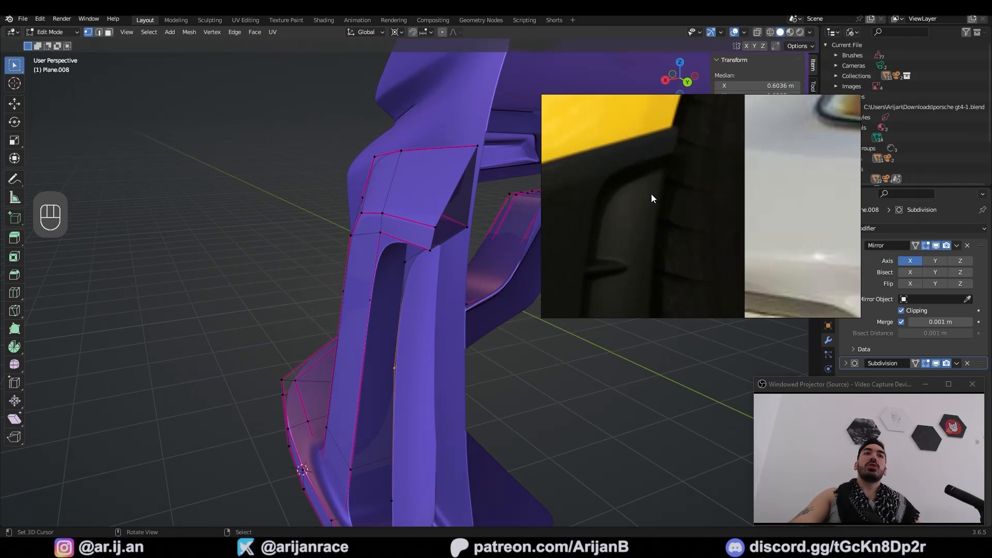
pyautogui.moveTo(431, 270)
pyautogui.mouseDown(button='middle')
pyautogui.moveTo(394, 248)
pyautogui.moveTo(442, 253)
pyautogui.mouseUp(button='middle')
pyautogui.keyDown('shift'); pyautogui.moveTo(441, 253); pyautogui.dragTo(505, 255, button='middle'); pyautogui.keyUp('shift')
pyautogui.rightClick(503, 254)
pyautogui.hotkey('shift', 's')
pyautogui.click(491, 296)
pyautogui.moveTo(491, 297); pyautogui.dragTo(505, 276, button='middle')
pyautogui.rightClick(505, 277)
pyautogui.hotkey('shift', 's')
pyautogui.click(505, 239)
pyautogui.moveTo(505, 239); pyautogui.dragTo(460, 253, button='middle')
# Cut a lengthwise edge loop through the wall from its top edge down to the splitter.
pyautogui.moveTo(627, 228); pyautogui.dragTo(714, 177, button='right')
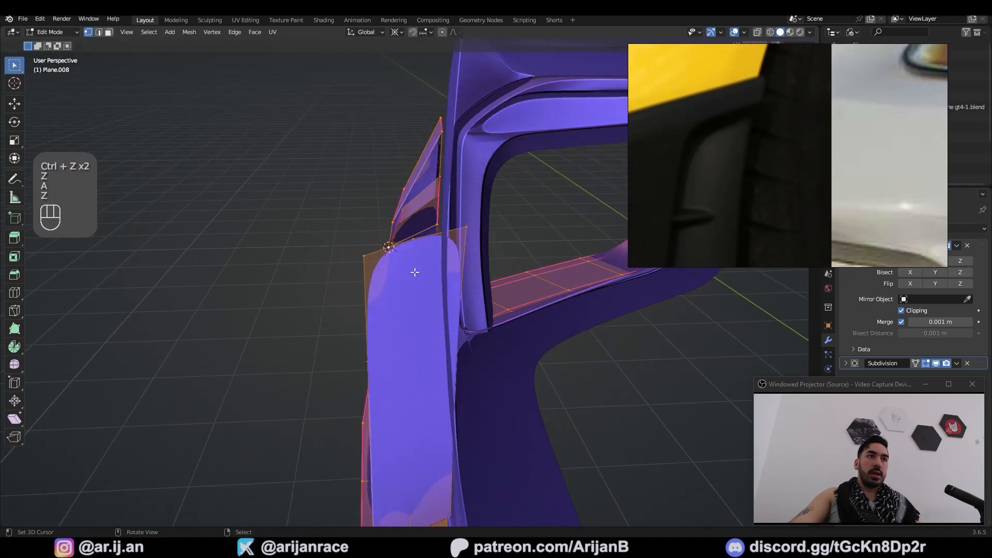
pyautogui.scroll(1, 415, 272)
pyautogui.hotkey('ctrl', 'r')
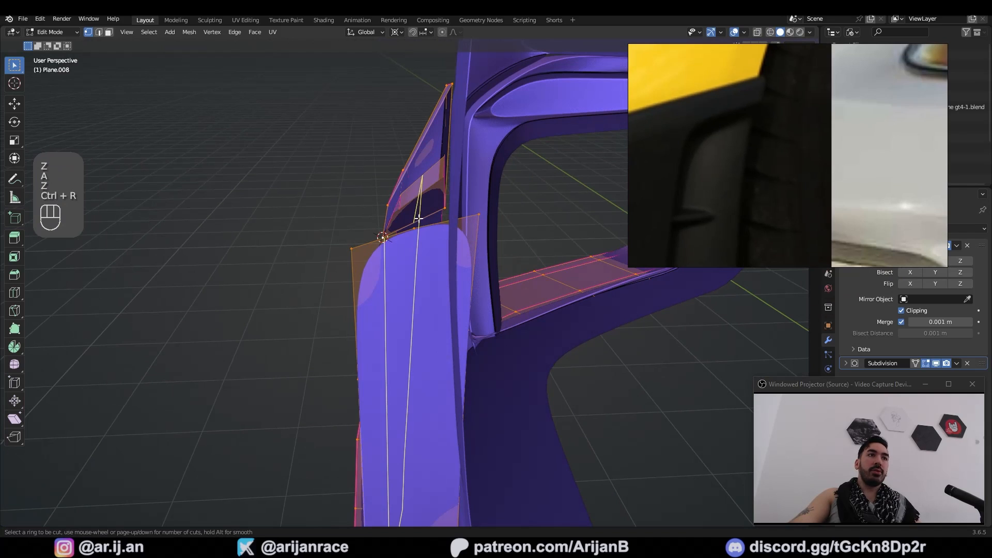
pyautogui.click(413, 219)
pyautogui.click(408, 220)
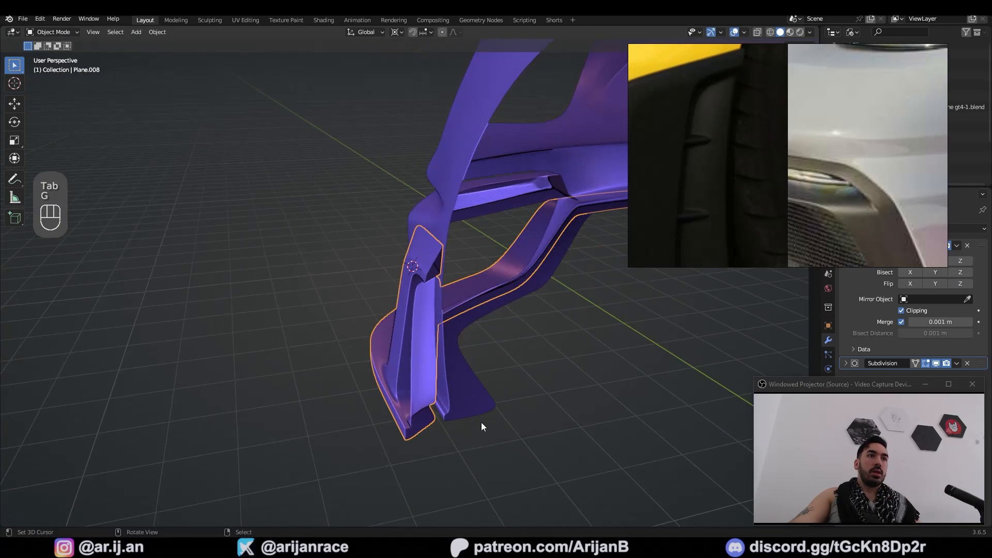
# Move the whole splitter object 0.3 m along X, away from the bumper.
pyautogui.moveTo(482, 427); pyautogui.dragTo(534, 310, button='middle')
pyautogui.press('g')
pyautogui.middleClick(511, 304)
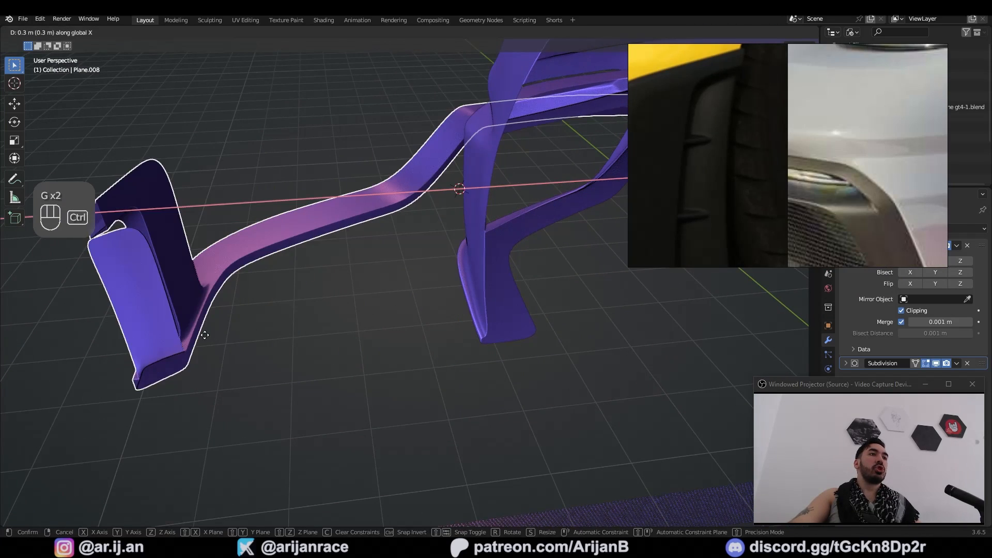
pyautogui.click(203, 335)
pyautogui.moveTo(203, 335); pyautogui.dragTo(486, 268, button='middle')
# Snap the 3D cursor to the selected vertex at the inner upper corner of the vent opening.
pyautogui.press('Tab')
pyautogui.press('a')
pyautogui.press('a')
pyautogui.press('a')
pyautogui.press('a')
pyautogui.rightClick(496, 233)
pyautogui.hotkey('shift', 's')
pyautogui.click(500, 302)
pyautogui.moveTo(500, 301); pyautogui.dragTo(451, 278, button='middle')
# Flatten the underside of the panel's upper bend by scaling it to 0 along Z, and shift it along Z.
pyautogui.moveTo(469, 228)
pyautogui.mouseDown(button='middle')
pyautogui.moveTo(443, 246)
pyautogui.moveTo(498, 358)
pyautogui.mouseUp(button='middle')
pyautogui.press('z')
pyautogui.press('s')
pyautogui.middleClick(420, 311)
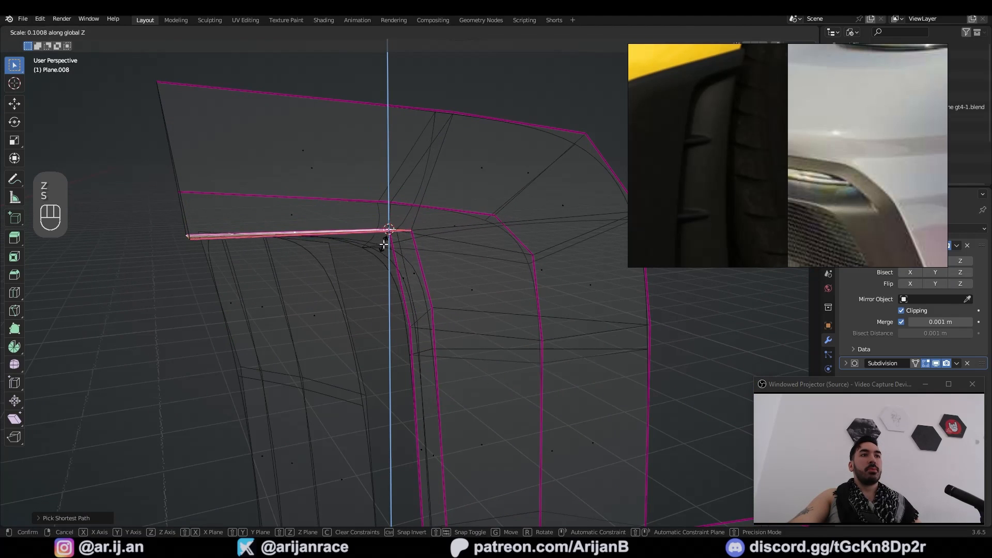
pyautogui.write('ss0')
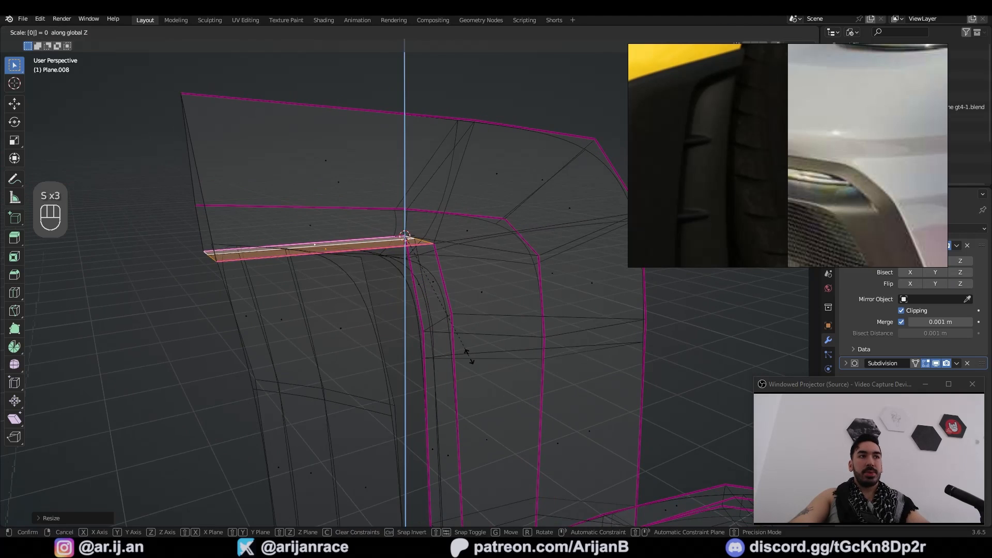
pyautogui.write('gz')
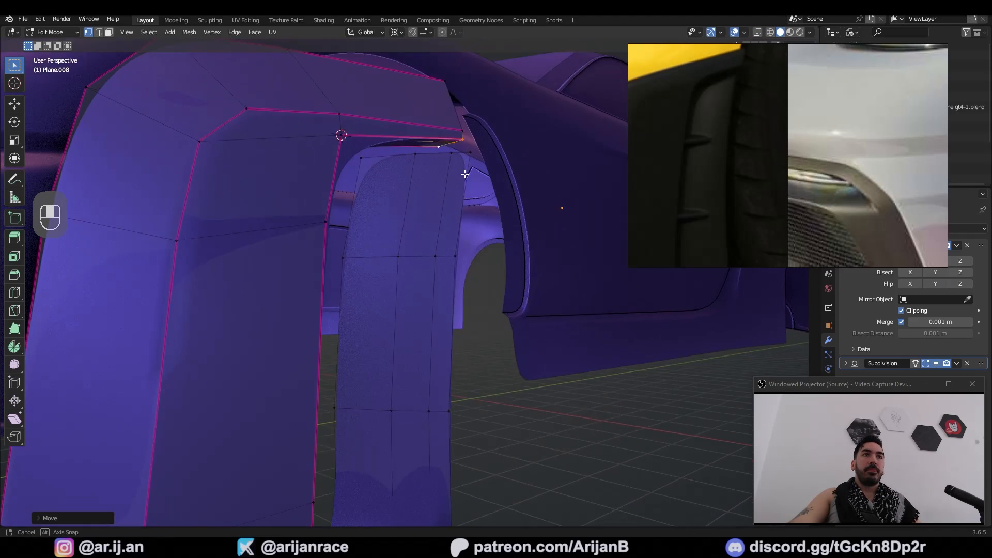
pyautogui.moveTo(451, 334); pyautogui.dragTo(542, 249, button='middle')
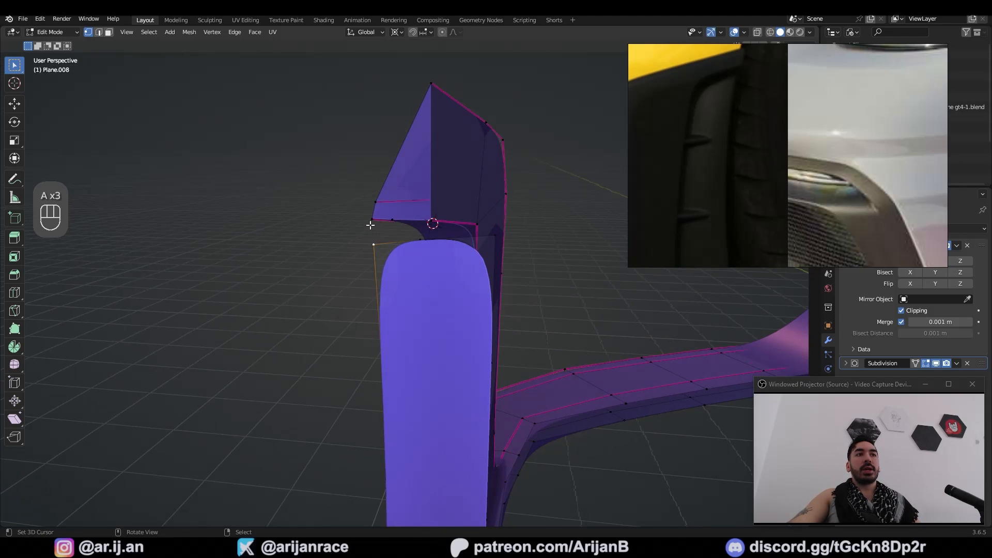
# Slide the inner vertex at the rear end of the panel's bend forward along its edge by a factor of about 0.41.
pyautogui.moveTo(370, 225); pyautogui.dragTo(453, 238, button='middle')
pyautogui.rightClick(433, 231)
pyautogui.press('z')
pyautogui.press('1')
pyautogui.rightClick(453, 224)
pyautogui.press('g')
pyautogui.press('g')
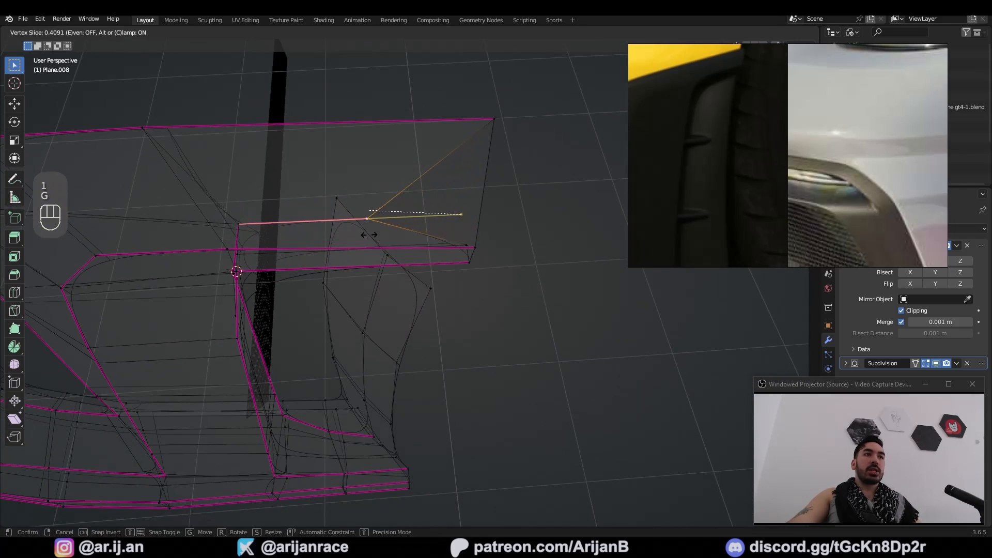
pyautogui.click(367, 235)
# Slide the inner edge behind the panel's bend by about half its span, plus the neighbouring rear vertex along its edge.
pyautogui.press('2')
pyautogui.rightClick(305, 259)
pyautogui.moveTo(366, 236); pyautogui.dragTo(341, 272, button='middle')
pyautogui.press('g')
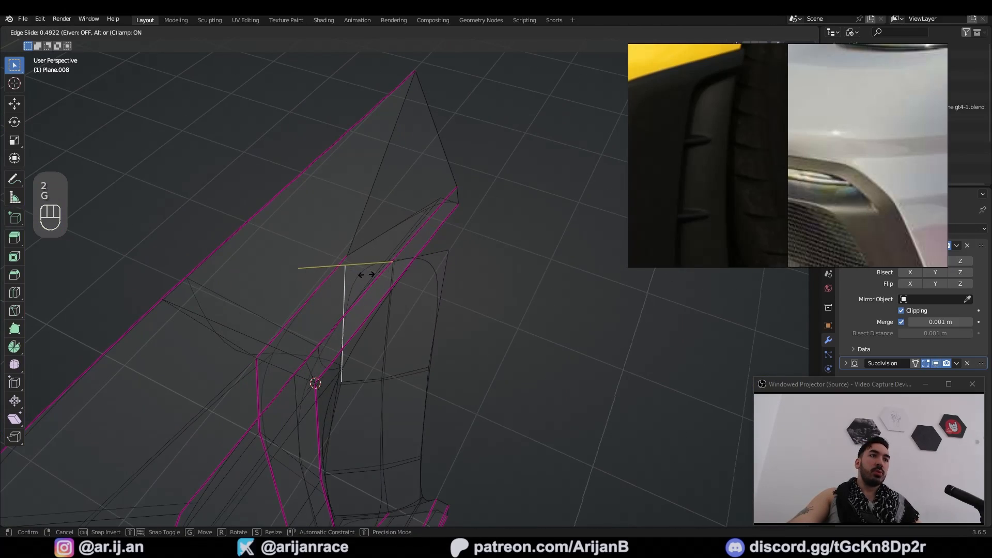
pyautogui.press('1')
pyautogui.rightClick(453, 214)
pyautogui.press('g')
pyautogui.press('g')
# Move the selected vertex at the wall's top rear corner along Y toward the rear end of the bend.
pyautogui.moveTo(402, 257)
pyautogui.mouseDown(button='middle')
pyautogui.moveTo(453, 248)
pyautogui.moveTo(365, 211)
pyautogui.moveTo(387, 279)
pyautogui.moveTo(335, 290)
pyautogui.moveTo(396, 266)
pyautogui.moveTo(405, 228)
pyautogui.mouseUp(button='middle')
pyautogui.rightClick(450, 269)
pyautogui.press('g')
pyautogui.press('y')
pyautogui.click(463, 246)
# Fill the gap between the underside of the panel's bend and the wall's top edge with faces.
pyautogui.press('z')
pyautogui.press('2')
pyautogui.press('z')
pyautogui.press('1')
pyautogui.press('2')
pyautogui.press('f')
# Select the short edge where the wall meets the bend's underside and reposition it.
pyautogui.press('1')
pyautogui.press('2')
pyautogui.rightClick(407, 189)
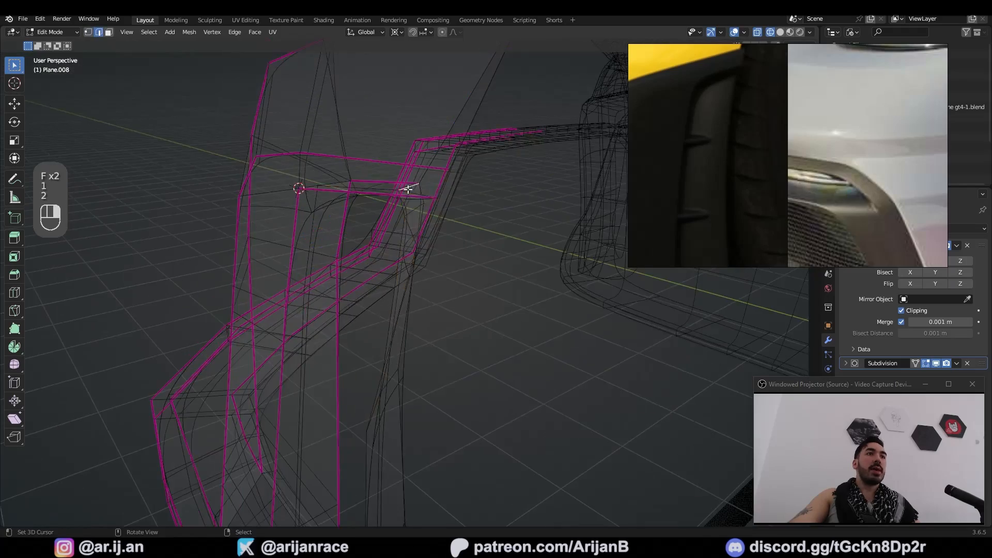
pyautogui.press('g')
pyautogui.moveTo(407, 190)
pyautogui.mouseDown(button='middle')
pyautogui.moveTo(444, 202)
pyautogui.moveTo(458, 223)
pyautogui.moveTo(458, 203)
pyautogui.mouseUp(button='middle')
pyautogui.click(459, 222)
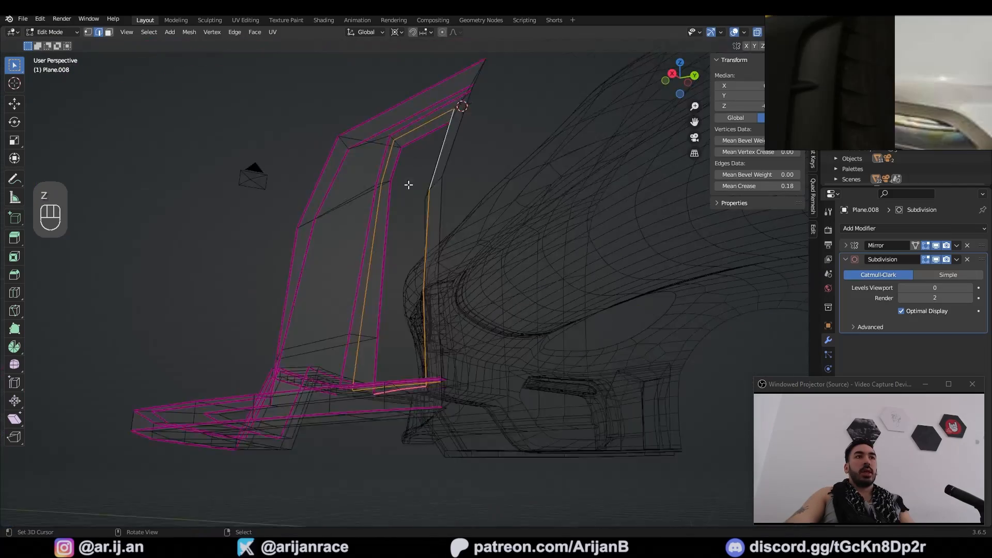
# Remove the selected edge loop running around the inside of the vent opening.
pyautogui.press('z')
pyautogui.moveTo(409, 184); pyautogui.dragTo(395, 245, button='middle')
pyautogui.moveTo(395, 246)
pyautogui.keyDown('shift'); pyautogui.mouseDown(button='middle')
pyautogui.moveTo(390, 265)
pyautogui.moveTo(451, 351)
pyautogui.mouseUp(button='middle'); pyautogui.keyUp('shift')
pyautogui.press('x')
pyautogui.click(442, 344)
# Rip the vertex at the wall's lower front corner from the splitter and slide the wall's front edges by a factor of 0.197.
pyautogui.press('1')
pyautogui.press('v')
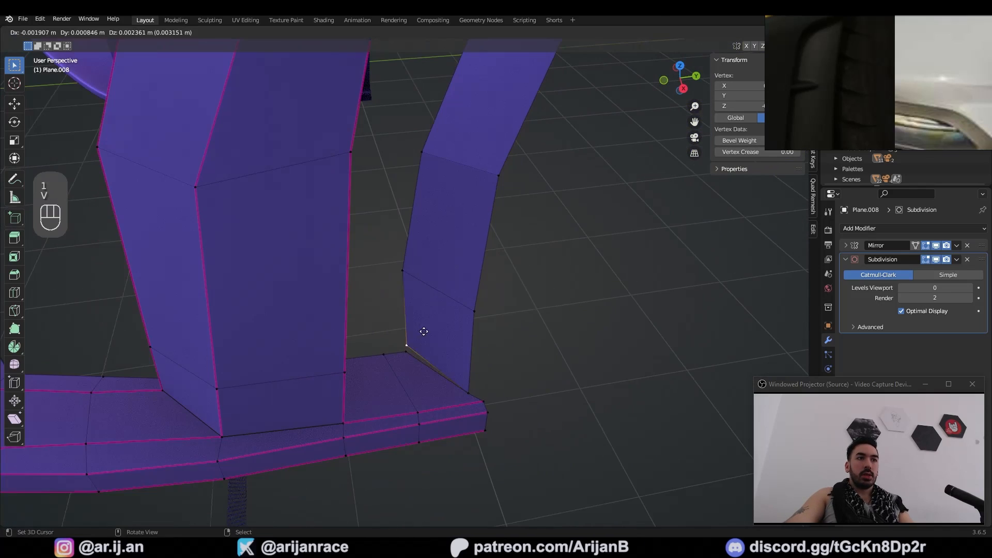
pyautogui.press('g')
pyautogui.click(427, 284)
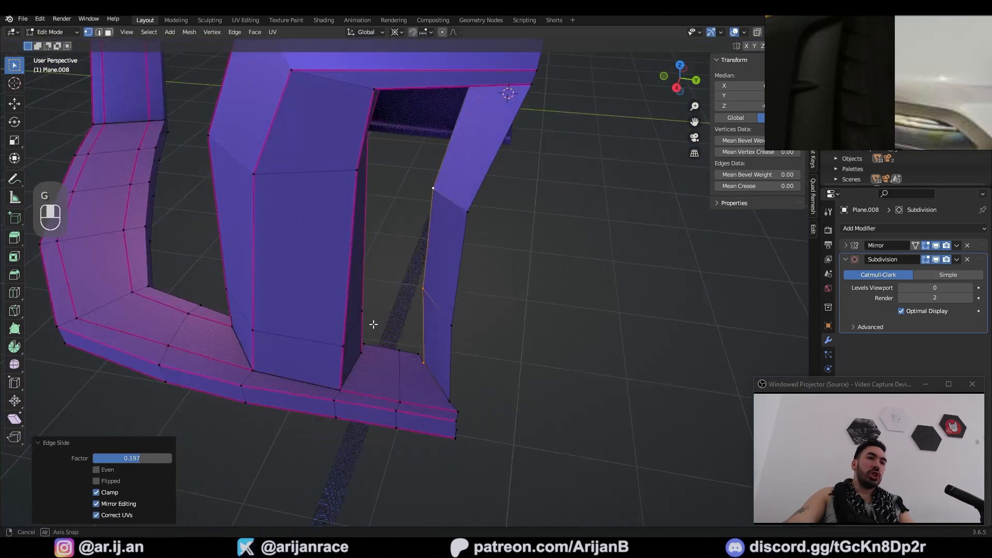
# Try cutting an edge loop across the splitter's top and merging its end with the wall's lower corner by distance.
pyautogui.hotkey('ctrl', 'z')
pyautogui.hotkey('ctrl', 'r')
pyautogui.hotkey('shift', 's')
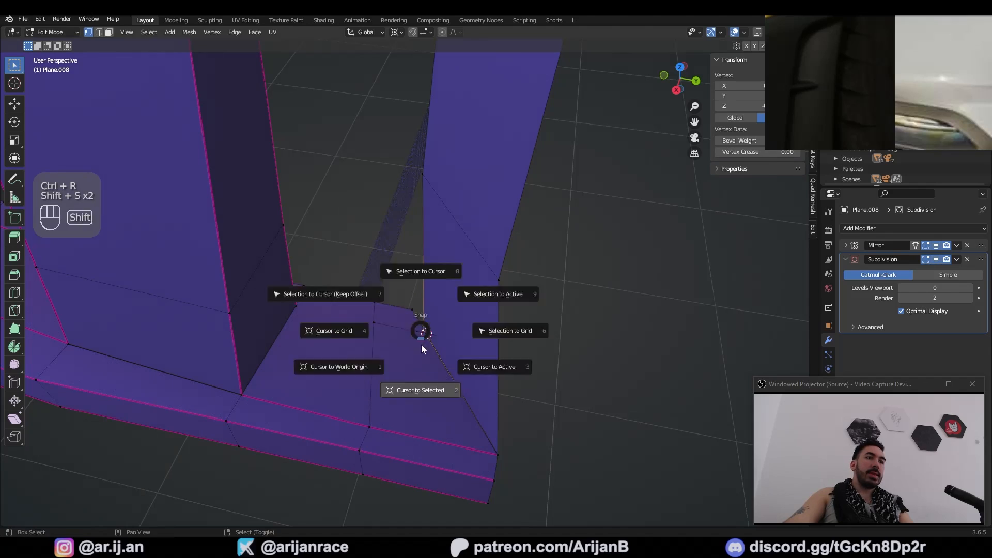
pyautogui.click(432, 296)
pyautogui.hotkey('shift', 'w')
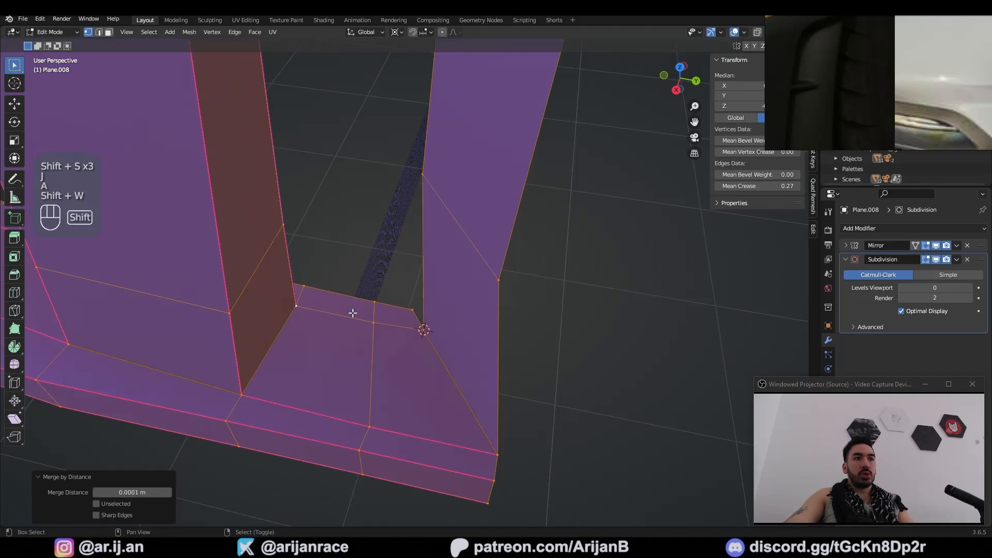
pyautogui.moveTo(394, 325); pyautogui.dragTo(442, 315, button='middle')
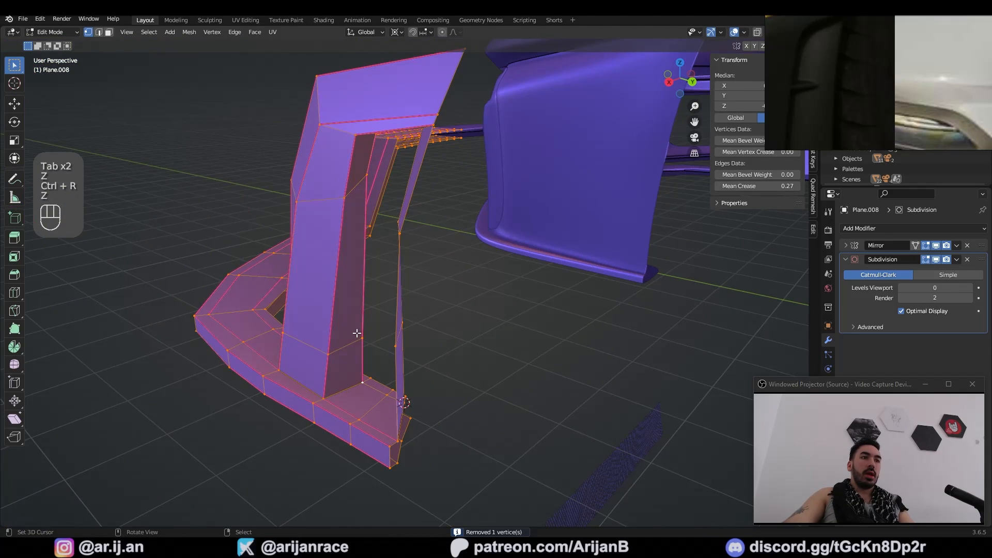
# Select the face loop around the inside of the vent opening and inspect how it runs through the wall.
pyautogui.press('3')
pyautogui.keyDown('alt'); pyautogui.rightClick(346, 347); pyautogui.keyUp('alt')
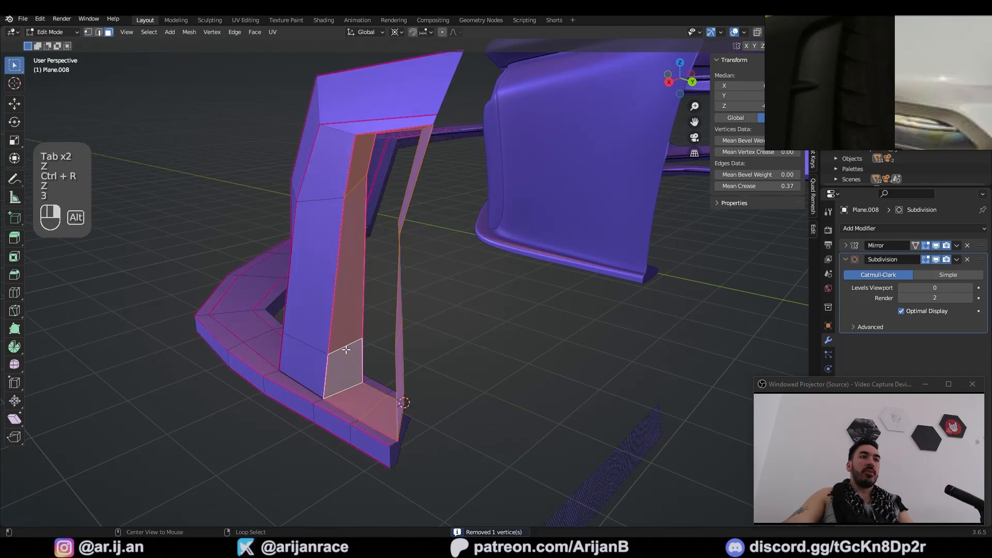
pyautogui.moveTo(346, 347); pyautogui.dragTo(466, 219, button='middle')
pyautogui.scroll(1, 465, 218)
pyautogui.press('z')
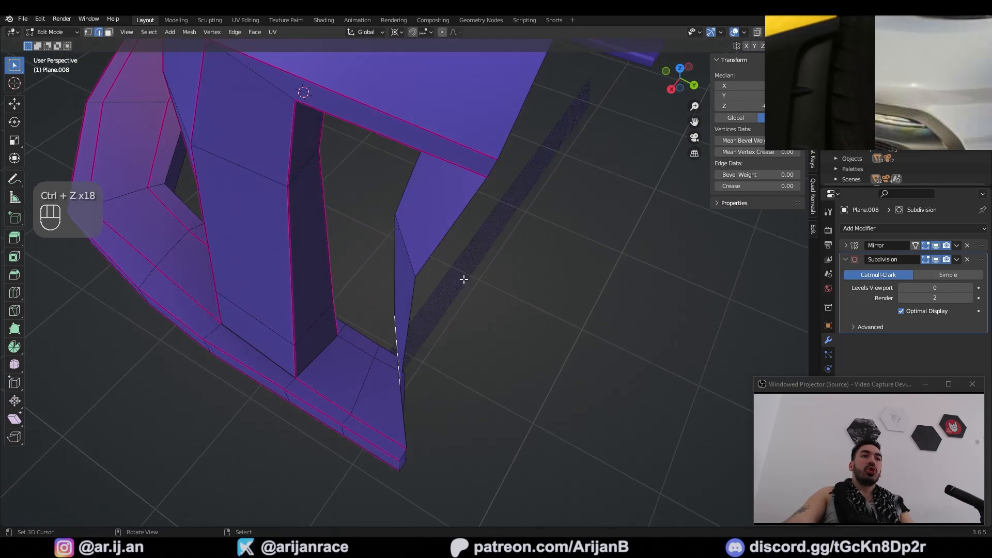
# Add an edge loop around the inside of the vent opening near its outer edge, and delete the wall's selected outer vertices.
pyautogui.moveTo(397, 303); pyautogui.dragTo(375, 301, button='middle')
pyautogui.hotkey('ctrl', 'r')
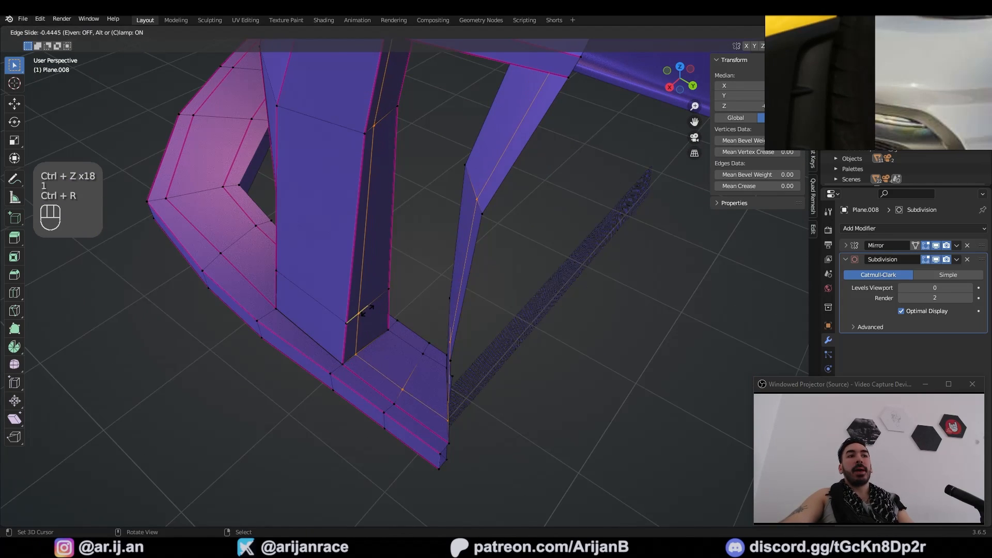
pyautogui.click(364, 317)
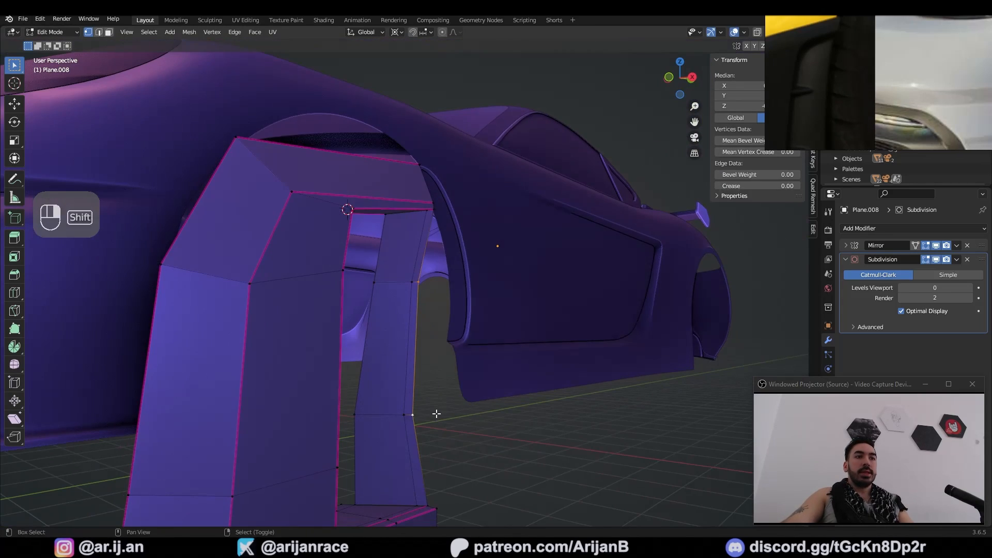
pyautogui.press('x')
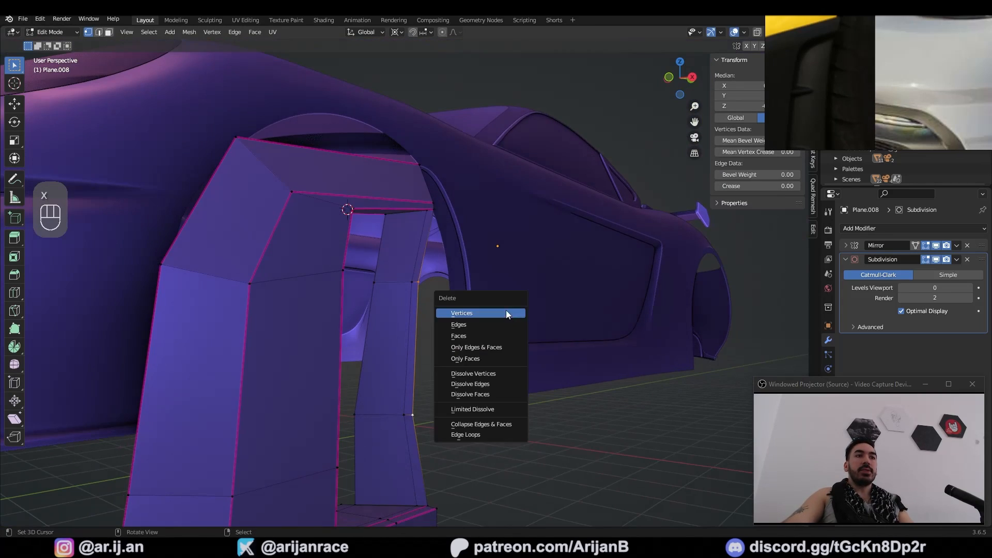
pyautogui.click(506, 311)
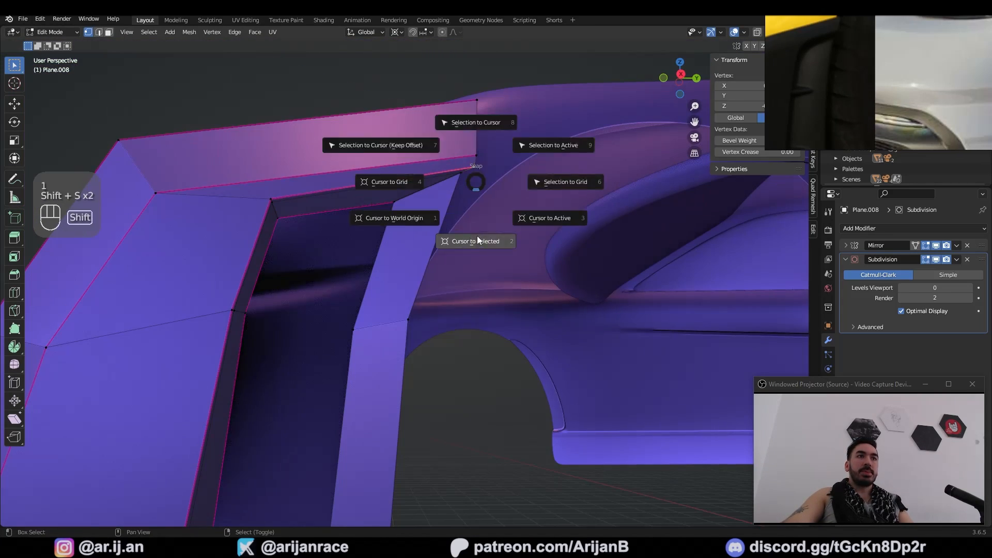
# Snap the 3D cursor to the panel's lower rear corner and align the wall's top corner vertex to it by scaling to 0 along Y.
pyautogui.click(476, 237)
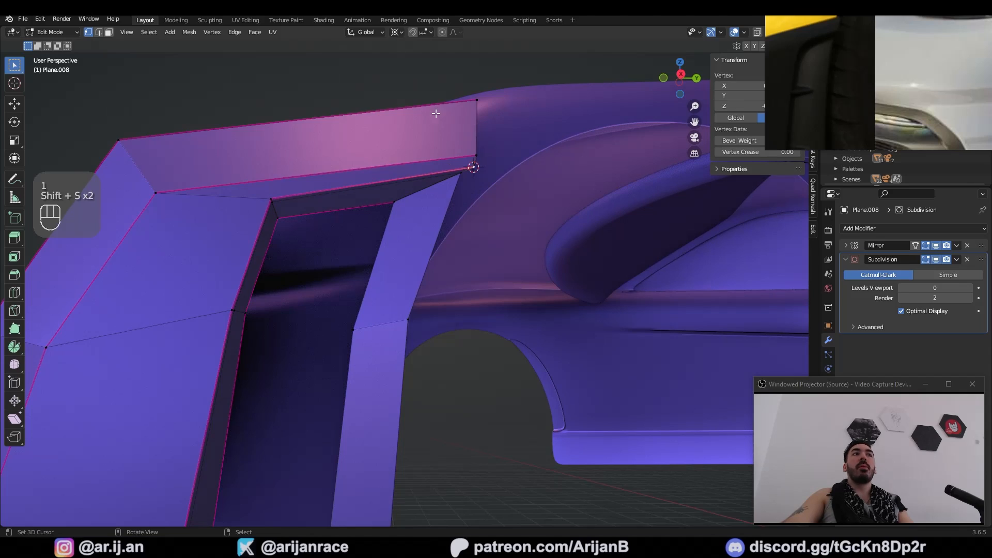
pyautogui.moveTo(436, 113); pyautogui.dragTo(519, 235, button='middle')
pyautogui.press('s')
pyautogui.press('x')
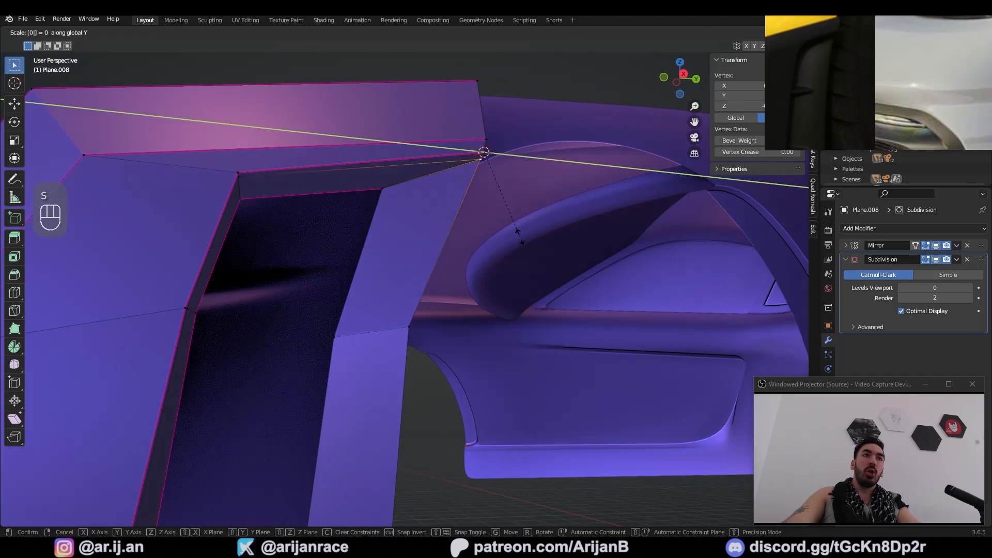
pyautogui.press('Return')
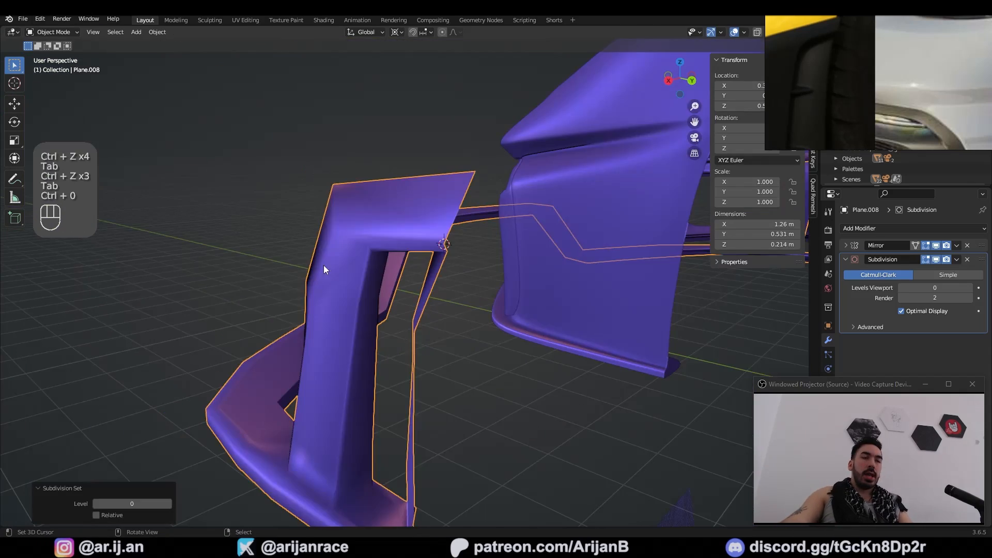
# Set the viewport subdivision to level 3 and add an edge loop across the inner rear wall near its upper end.
pyautogui.keyDown('ctrl'); pyautogui.moveTo(322, 266); pyautogui.dragTo(397, 279, button='middle'); pyautogui.keyUp('ctrl')
pyautogui.press('Tab')
pyautogui.hotkey('ctrl', 'r')
pyautogui.click(437, 314)
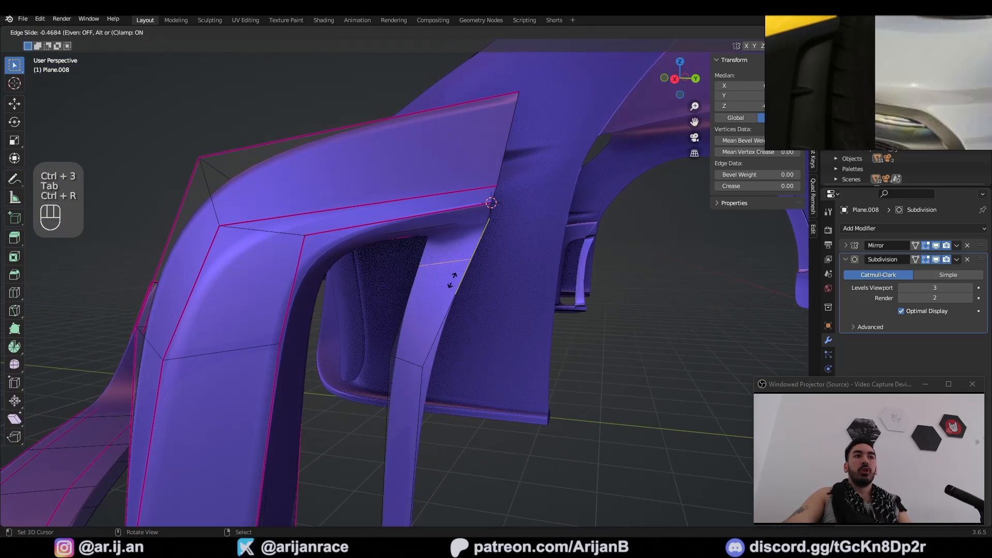
pyautogui.click(478, 257)
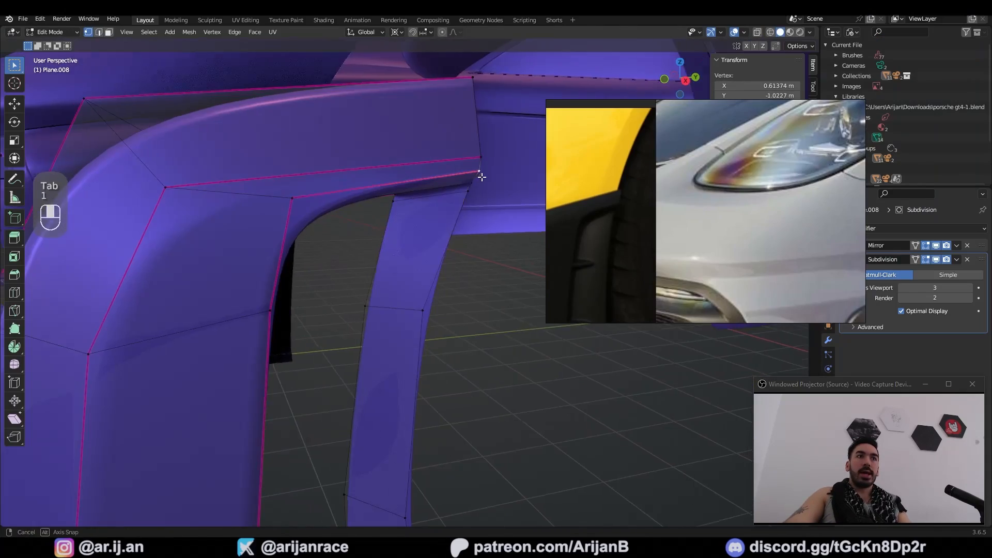
# Lower the panel's rear corner vertex above the vent opening by about 0.002 m along Z.
pyautogui.press('g')
pyautogui.press('z')
pyautogui.click(498, 176)
pyautogui.moveTo(496, 177); pyautogui.dragTo(606, 203, button='middle')
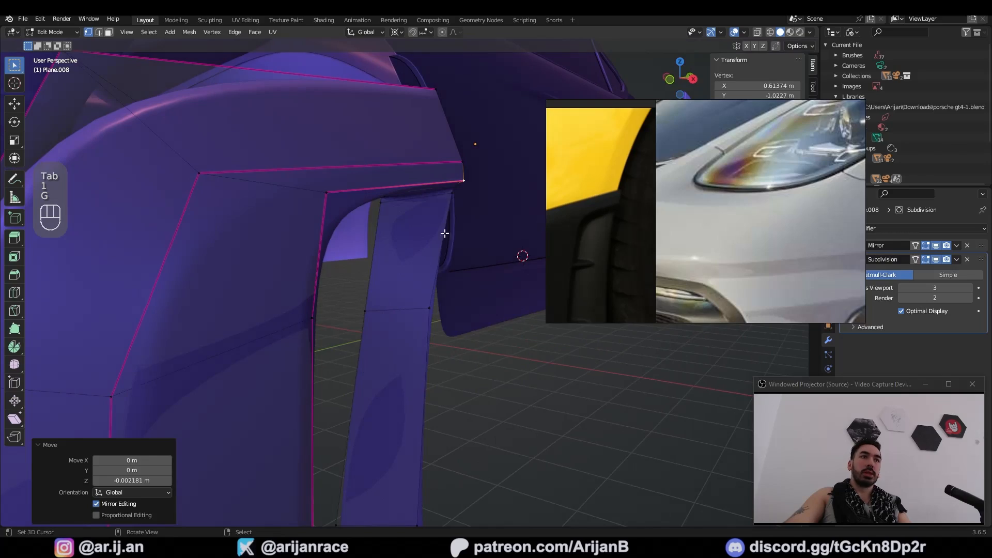
# Slide the inner wall's top outer vertex along its edge to fit it under the panel's corner.
pyautogui.rightClick(437, 212)
pyautogui.moveTo(445, 233)
pyautogui.mouseDown(button='middle')
pyautogui.moveTo(434, 213)
pyautogui.moveTo(476, 230)
pyautogui.moveTo(386, 215)
pyautogui.moveTo(457, 228)
pyautogui.mouseUp(button='middle')
pyautogui.press('z')
pyautogui.press('g')
pyautogui.press('g')
pyautogui.click(471, 225)
pyautogui.press('2')
pyautogui.rightClick(412, 219)
pyautogui.press('z')
pyautogui.press('Tab')
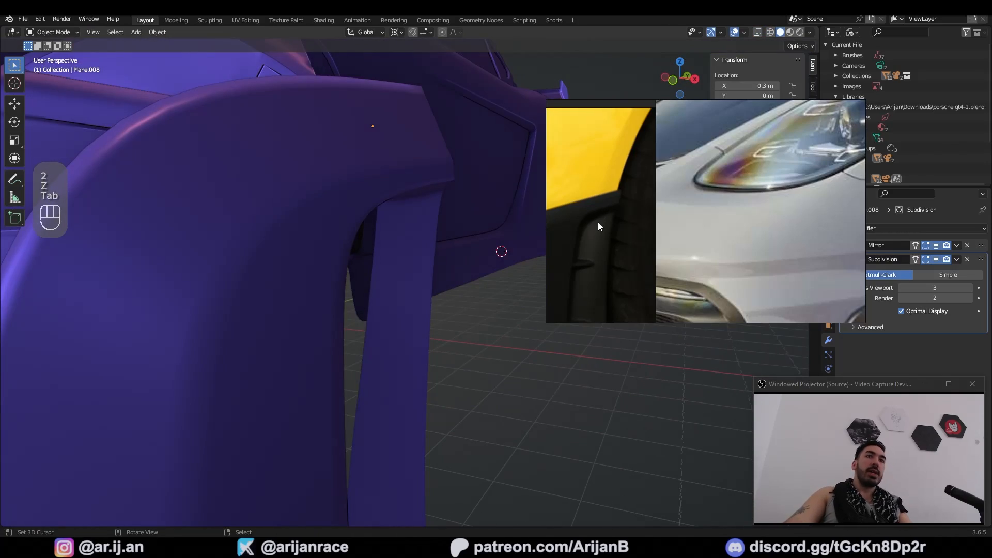
# Compare the wall with the reference photo and move its upper inner vertex along Y to reshape the top.
pyautogui.moveTo(598, 227); pyautogui.dragTo(608, 198, button='middle')
pyautogui.press('Tab')
pyautogui.moveTo(444, 268)
pyautogui.mouseDown(button='middle')
pyautogui.moveTo(355, 292)
pyautogui.moveTo(382, 258)
pyautogui.mouseUp(button='middle')
pyautogui.press('z')
pyautogui.press('z')
pyautogui.press('1')
pyautogui.press('z')
pyautogui.rightClick(436, 187)
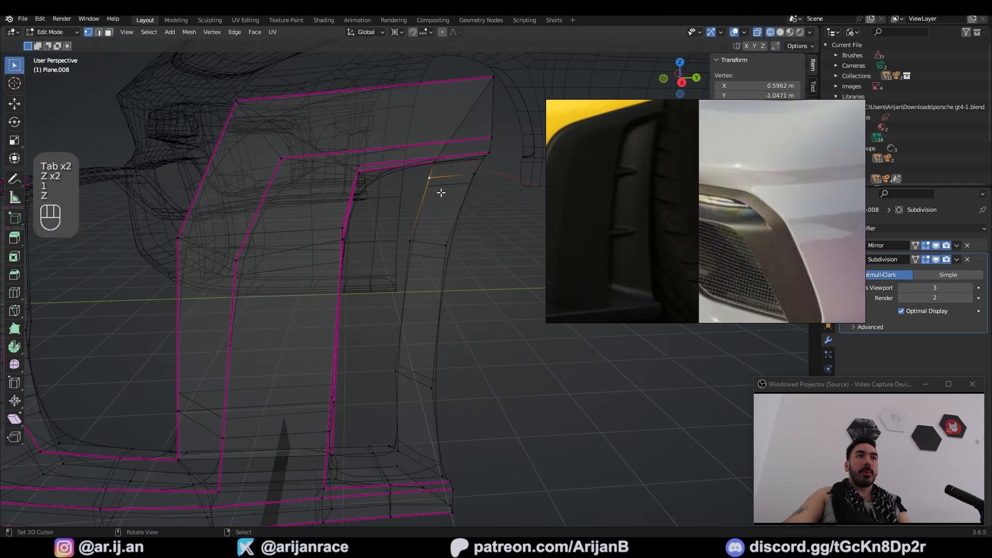
pyautogui.moveTo(436, 217)
pyautogui.mouseDown(button='middle')
pyautogui.moveTo(482, 266)
pyautogui.moveTo(444, 299)
pyautogui.mouseUp(button='middle')
pyautogui.press('g')
pyautogui.press('y')
pyautogui.click(480, 267)
# Add a centred edge loop running vertically through the middle of the inner rear wall.
pyautogui.press('z')
pyautogui.hotkey('ctrl', 'r')
pyautogui.hotkey('ctrl', 'r')
pyautogui.click(400, 327)
pyautogui.rightClick(399, 326)
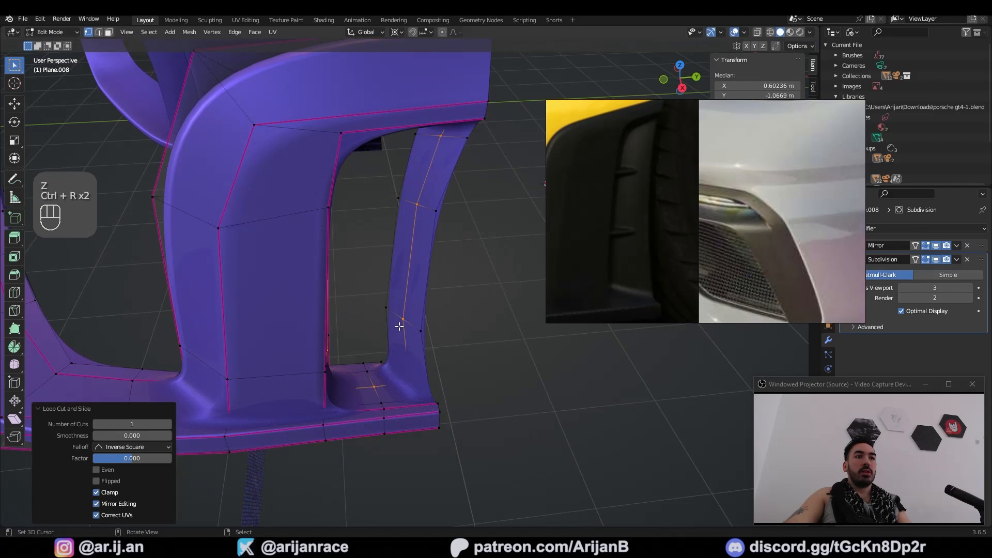
# Move the column of vertices on the wall's middle edge loop to curve the wall's cross-section.
pyautogui.moveTo(399, 327); pyautogui.dragTo(391, 173, button='middle')
pyautogui.press('1')
pyautogui.press('z')
pyautogui.rightClick(427, 87)
pyautogui.keyDown('ctrl'); pyautogui.rightClick(390, 248); pyautogui.keyUp('ctrl')
pyautogui.press('z')
pyautogui.press('g')
pyautogui.click(421, 267)
# Slide the horizontal edge loops on the wall's upper part to refine its curvature.
pyautogui.keyDown('alt'); pyautogui.rightClick(420, 248); pyautogui.keyUp('alt')
pyautogui.press('g')
pyautogui.press('g')
pyautogui.click(423, 308)
pyautogui.press('g')
pyautogui.press('g')
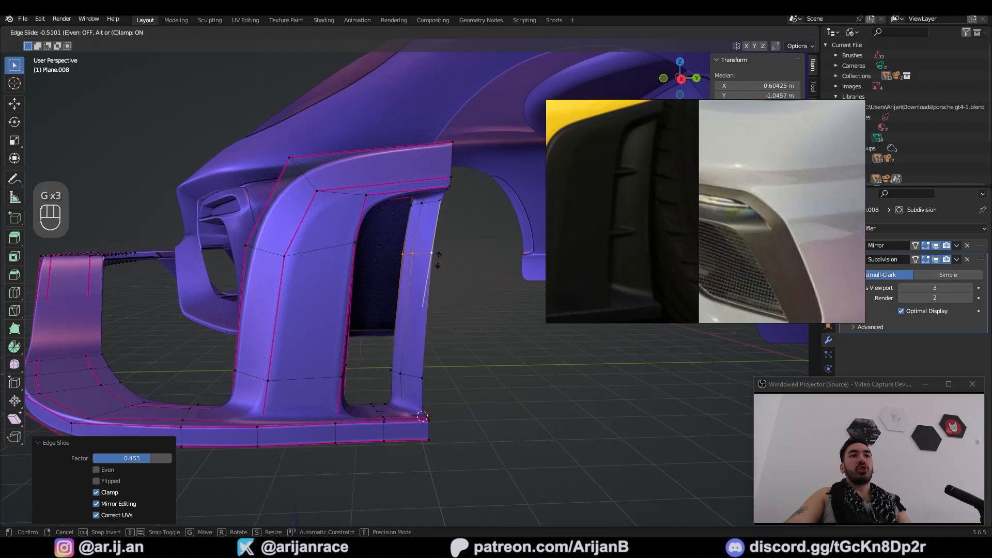
pyautogui.click(438, 258)
pyautogui.press('Tab')
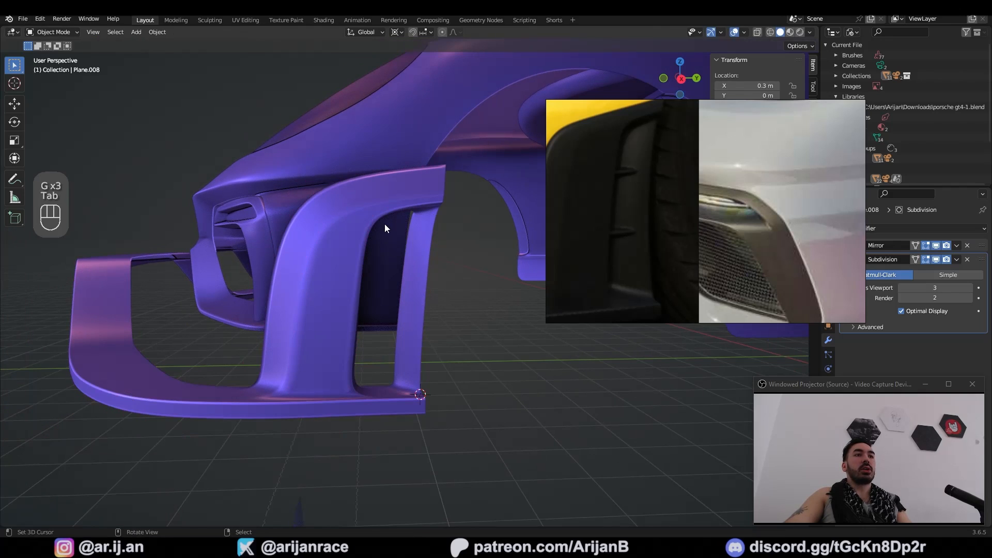
# Try filling the open rear end of the splitter with a face.
pyautogui.moveTo(438, 235); pyautogui.dragTo(458, 263, button='middle')
pyautogui.scroll(1, 455, 272)
pyautogui.moveTo(448, 302); pyautogui.dragTo(396, 308, button='middle')
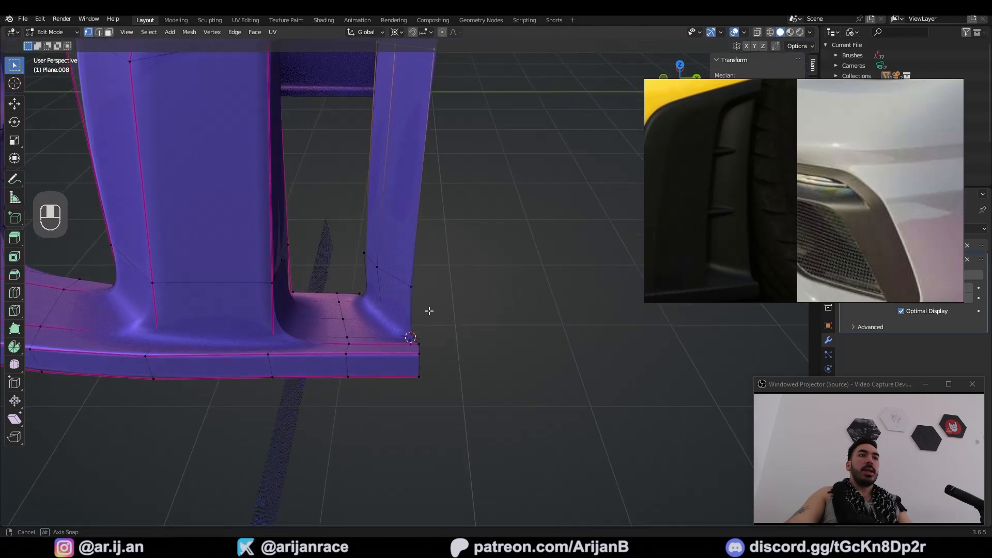
pyautogui.press('z')
pyautogui.moveTo(457, 321)
pyautogui.mouseDown(button='middle')
pyautogui.moveTo(379, 321)
pyautogui.moveTo(395, 358)
pyautogui.moveTo(390, 341)
pyautogui.moveTo(429, 269)
pyautogui.mouseUp(button='middle')
pyautogui.press('z')
pyautogui.moveTo(429, 269)
pyautogui.mouseDown(button='middle')
pyautogui.moveTo(420, 241)
pyautogui.moveTo(398, 343)
pyautogui.mouseUp(button='middle')
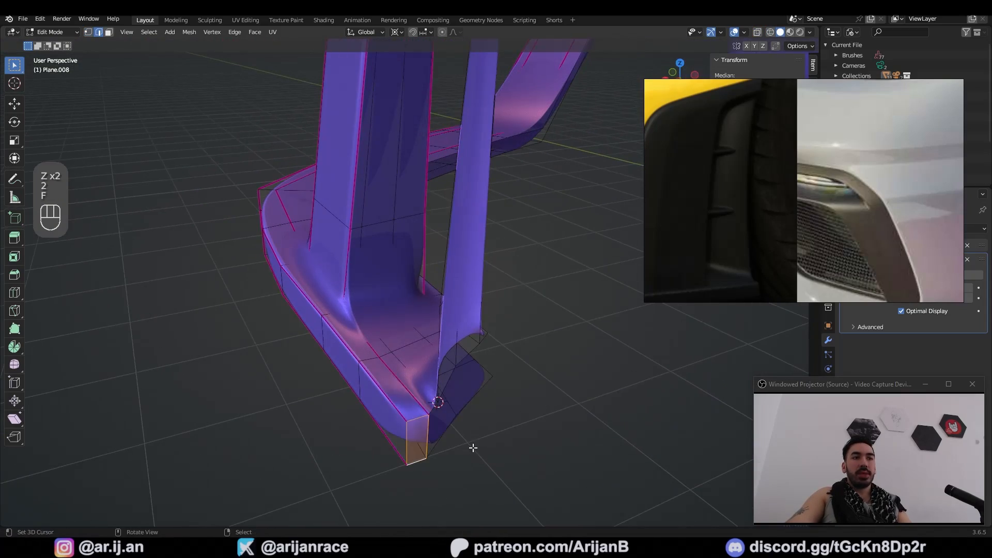
pyautogui.moveTo(472, 447); pyautogui.dragTo(450, 337, button='middle')
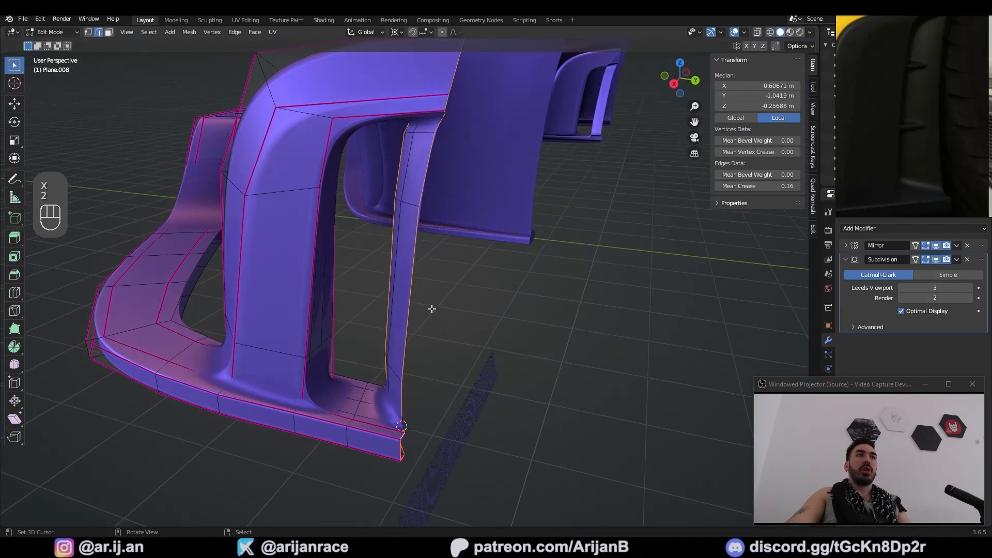
# Extrude the rear border edges of the panel, wall and splitter about 0.003 m along Y.
pyautogui.press('e')
pyautogui.press('g')
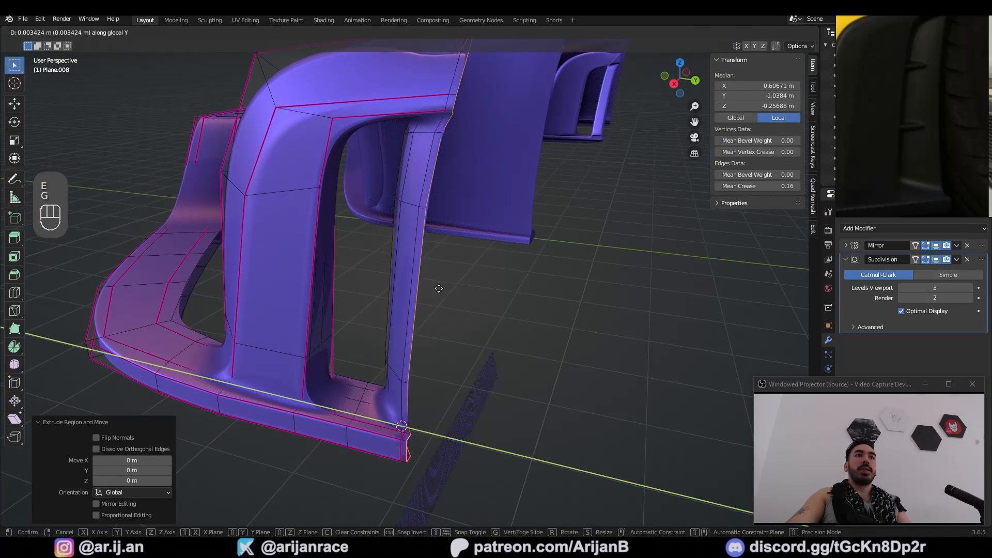
pyautogui.click(440, 277)
# Fill the open rear end of the splitter with a face between its upper and lower edges.
pyautogui.moveTo(440, 277); pyautogui.dragTo(372, 356, button='middle')
pyautogui.scroll(3, 372, 357)
pyautogui.press('2')
pyautogui.click(352, 378)
pyautogui.keyDown('shift'); pyautogui.click(354, 414); pyautogui.keyUp('shift')
pyautogui.press('f')
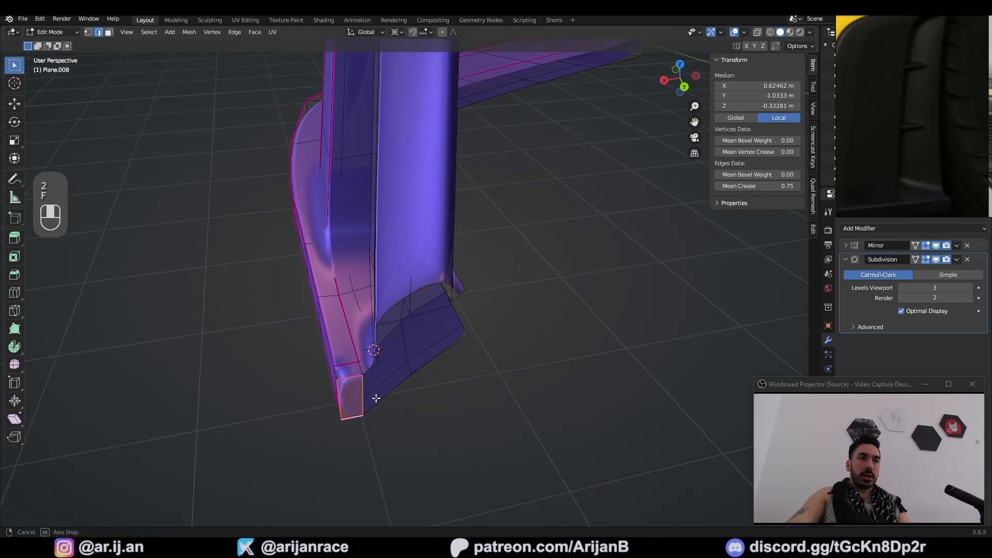
# Add an edge loop beside the splitter's end cap and fill the adjoining gap below the wall with a face.
pyautogui.moveTo(376, 398); pyautogui.dragTo(366, 395, button='middle')
pyautogui.hotkey('ctrl', 'r')
pyautogui.click(373, 386)
pyautogui.click(362, 378)
pyautogui.press('2')
pyautogui.rightClick(361, 362)
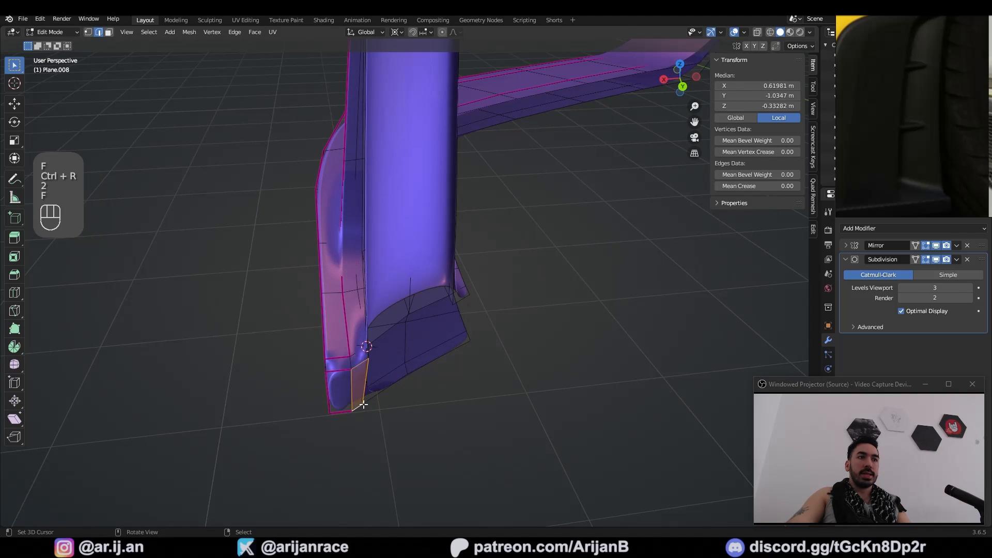
# Set the viewport subdivision to level 0 and shade the object flat.
pyautogui.press('Tab')
pyautogui.hotkey('ctrl', '0')
pyautogui.hotkey('ctrl', '0')
pyautogui.click(158, 32)
pyautogui.click(172, 282)
pyautogui.moveTo(258, 282); pyautogui.dragTo(222, 310, button='middle')
# Connect the two corner vertices at the wall's base with an edge and cut a vertex into it.
pyautogui.press('Tab')
pyautogui.press('1')
pyautogui.rightClick(319, 280)
pyautogui.keyDown('shift'); pyautogui.rightClick(432, 355); pyautogui.keyUp('shift')
pyautogui.press('f')
pyautogui.click(380, 319)
pyautogui.rightClick(380, 320)
pyautogui.moveTo(372, 317); pyautogui.dragTo(383, 321, button='middle')
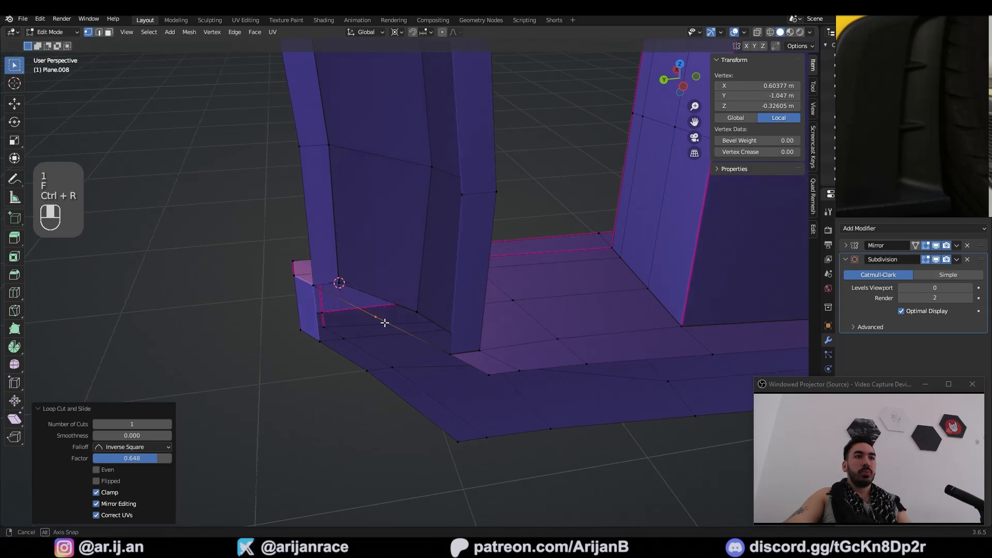
# Fill the gap between the wall's base and the splitter's underside with faces, and cut an edge loop along the underside.
pyautogui.press('2')
pyautogui.rightClick(352, 358)
pyautogui.keyDown('shift'); pyautogui.rightClick(357, 309); pyautogui.keyUp('shift')
pyautogui.press('f')
pyautogui.moveTo(415, 367); pyautogui.dragTo(526, 391, button='middle')
pyautogui.press('f')
pyautogui.hotkey('ctrl', 'z')
pyautogui.hotkey('ctrl', 'r')
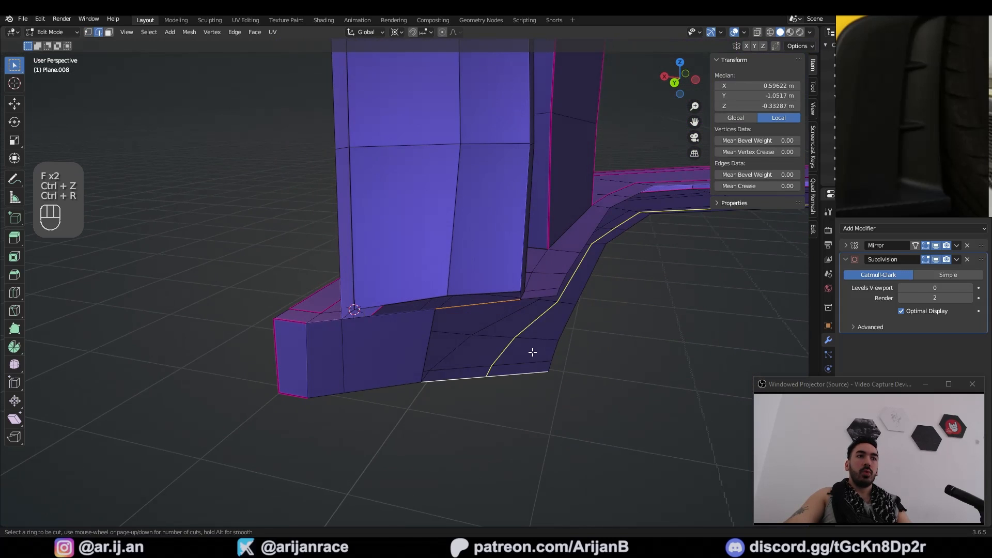
pyautogui.click(546, 356)
pyautogui.press('2')
pyautogui.rightClick(474, 305)
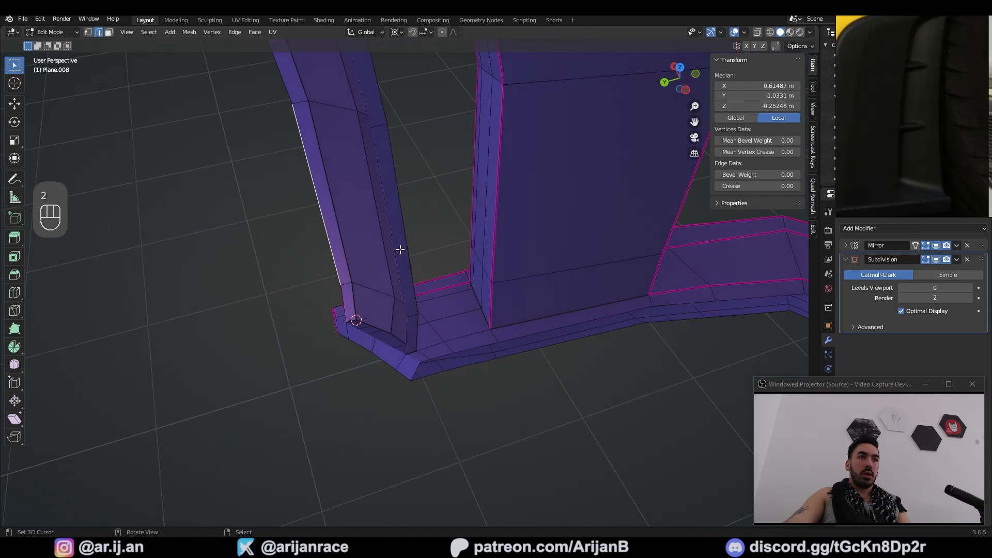
# Close the wall's open back with faces split by a middle edge loop, and merge all vertices by distance at 0.0001 m.
pyautogui.press('f')
pyautogui.click(405, 331)
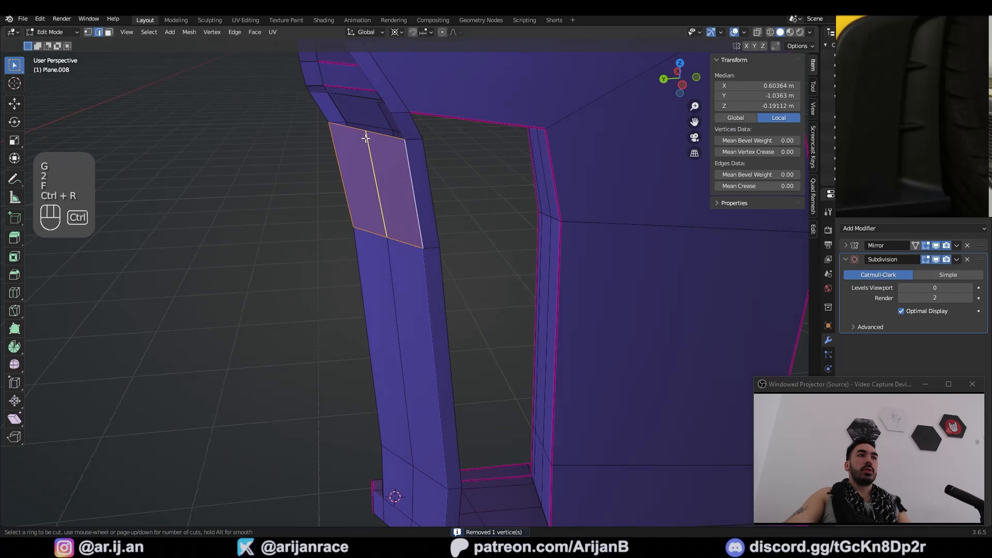
pyautogui.click(366, 138)
pyautogui.rightClick(365, 139)
pyautogui.moveTo(366, 138); pyautogui.dragTo(397, 257, button='middle')
pyautogui.click(367, 257)
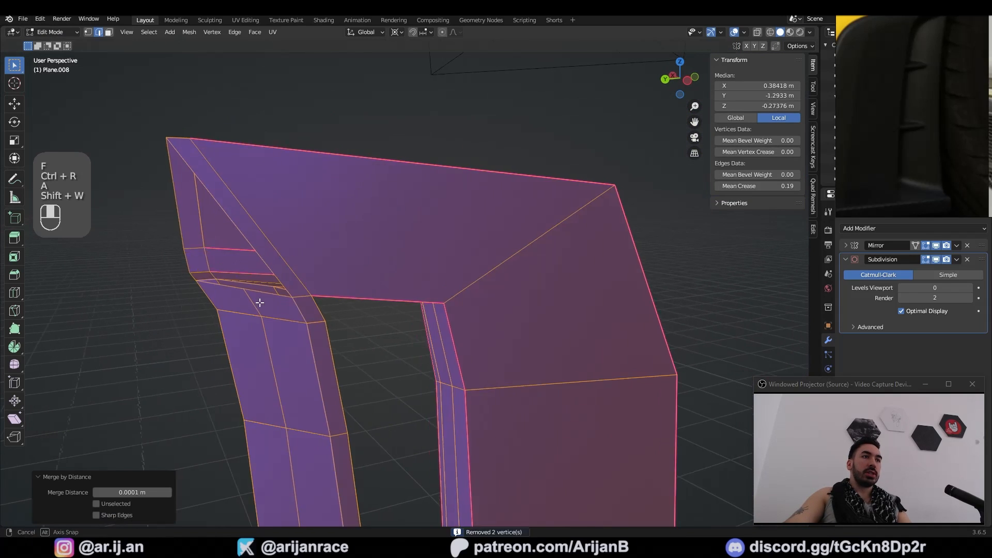
# Fill the openings at the panel's upper rear end with faces above the wall.
pyautogui.moveTo(259, 299); pyautogui.dragTo(332, 289, button='middle')
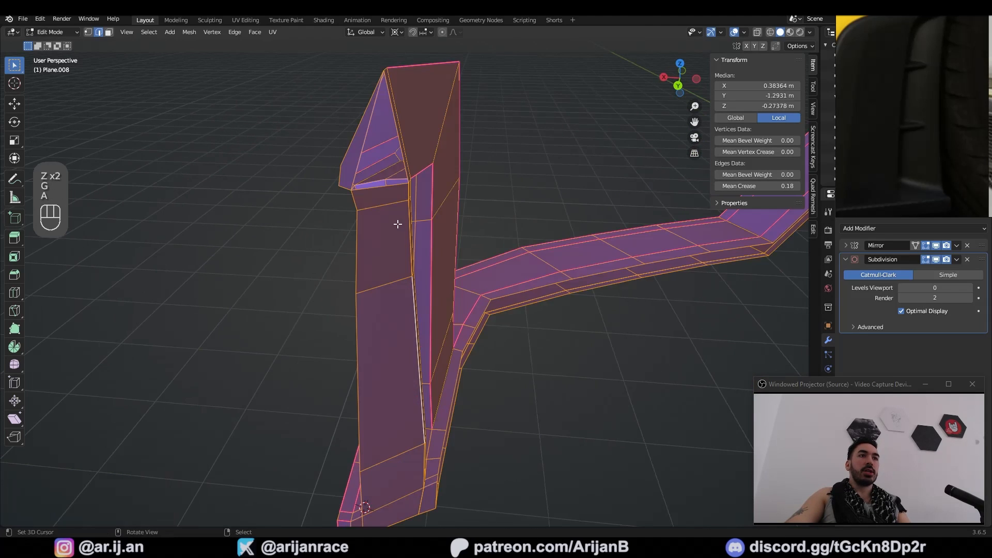
pyautogui.press('f')
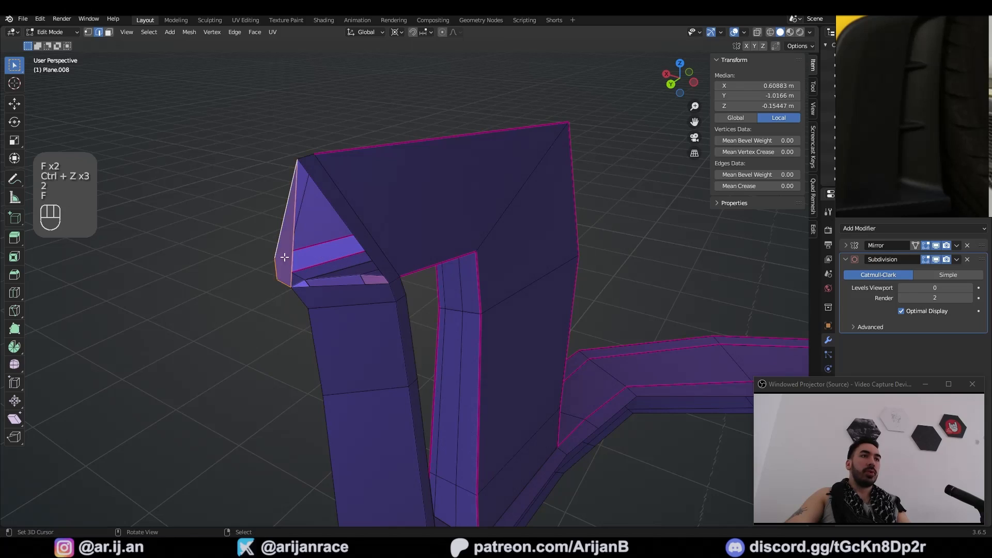
pyautogui.press('f')
pyautogui.moveTo(306, 252); pyautogui.dragTo(441, 281, button='middle')
pyautogui.press('Tab')
pyautogui.scroll(-3, 428, 276)
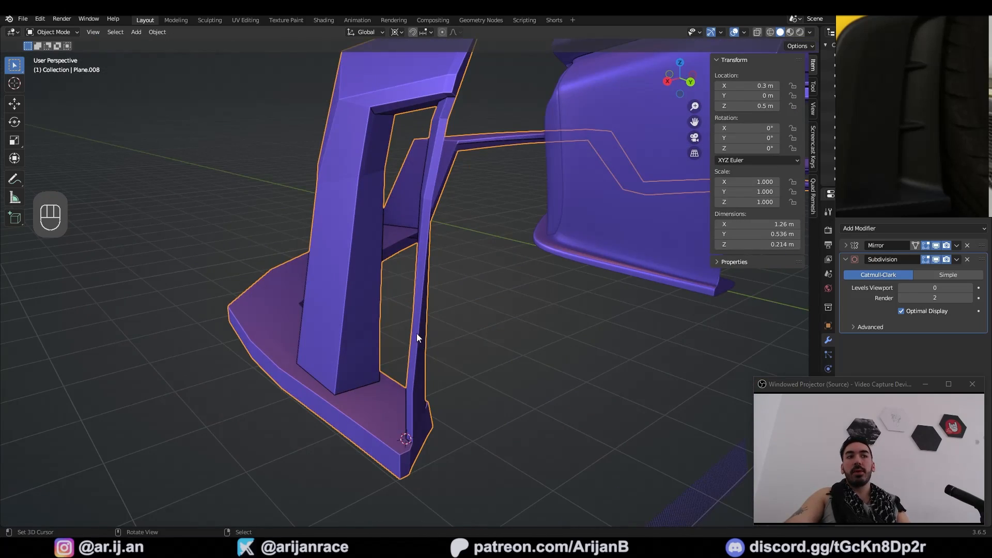
# Save the file and move the vertex at the wall's lower back slightly along Y.
pyautogui.moveTo(416, 333); pyautogui.dragTo(387, 248, button='middle')
pyautogui.hotkey('ctrl', 's')
pyautogui.press('Tab')
pyautogui.press('z')
pyautogui.press('1')
pyautogui.keyDown('shift'); pyautogui.rightClick(423, 294); pyautogui.keyUp('shift')
pyautogui.press('g')
pyautogui.press('y')
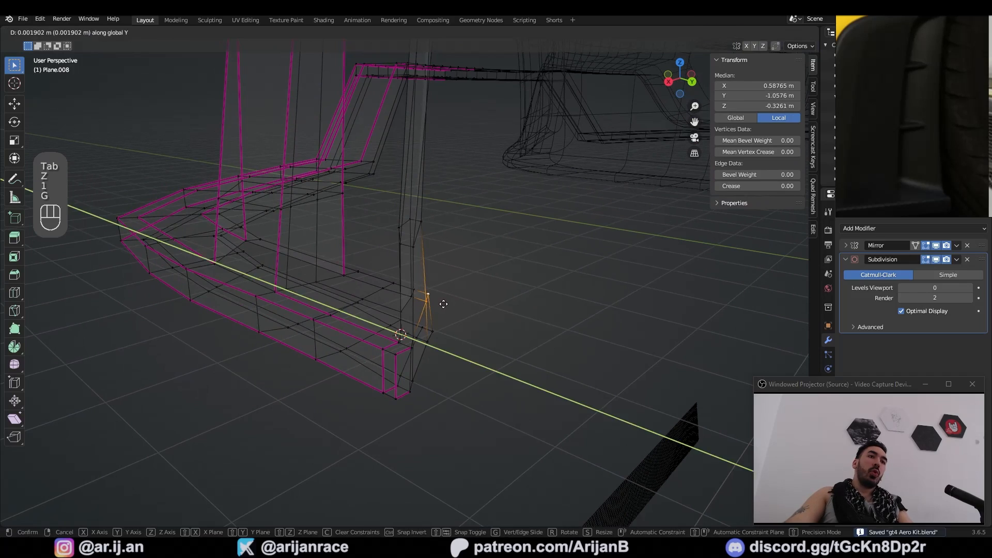
pyautogui.rightClick(443, 304)
pyautogui.rightClick(430, 296)
pyautogui.rightClick(434, 299)
pyautogui.moveTo(435, 298)
pyautogui.mouseDown(button='middle')
pyautogui.moveTo(443, 312)
pyautogui.moveTo(410, 287)
pyautogui.moveTo(435, 187)
pyautogui.moveTo(408, 142)
pyautogui.moveTo(368, 218)
pyautogui.moveTo(402, 213)
pyautogui.moveTo(380, 265)
pyautogui.moveTo(448, 265)
pyautogui.moveTo(414, 241)
pyautogui.mouseUp(button='middle')
pyautogui.press('g')
pyautogui.press('y')
pyautogui.click(443, 314)
# Compare the smoothed vent at viewport subdivision level 2 with the reference photo, and return the level to 0.
pyautogui.press('z')
pyautogui.press('Tab')
pyautogui.press('Tab')
pyautogui.scroll(4, 380, 266)
pyautogui.scroll(-2, 413, 241)
pyautogui.press('Tab')
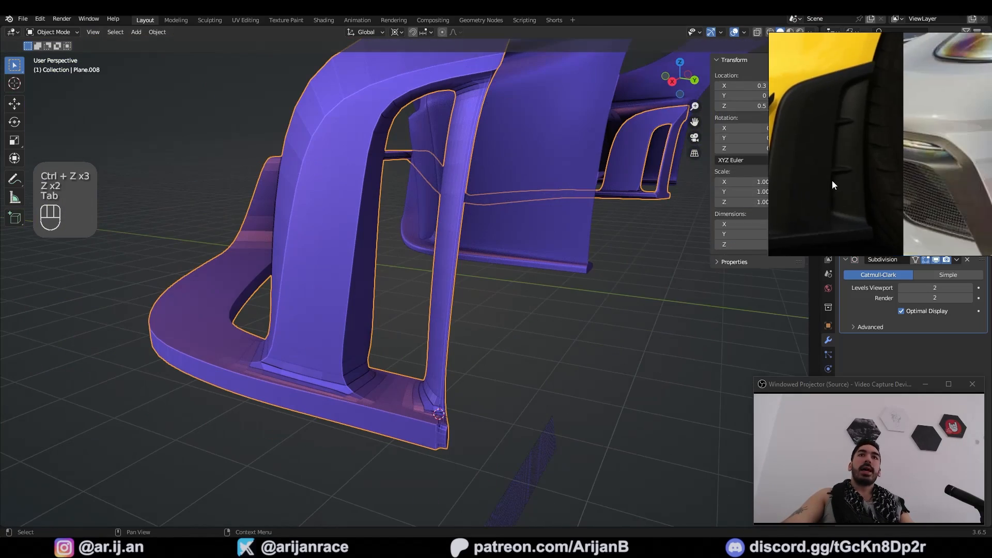
pyautogui.moveTo(832, 185); pyautogui.dragTo(787, 219)
pyautogui.moveTo(460, 294); pyautogui.dragTo(284, 325, button='middle')
pyautogui.press('Tab')
pyautogui.moveTo(925, 288); pyautogui.dragTo(854, 290)
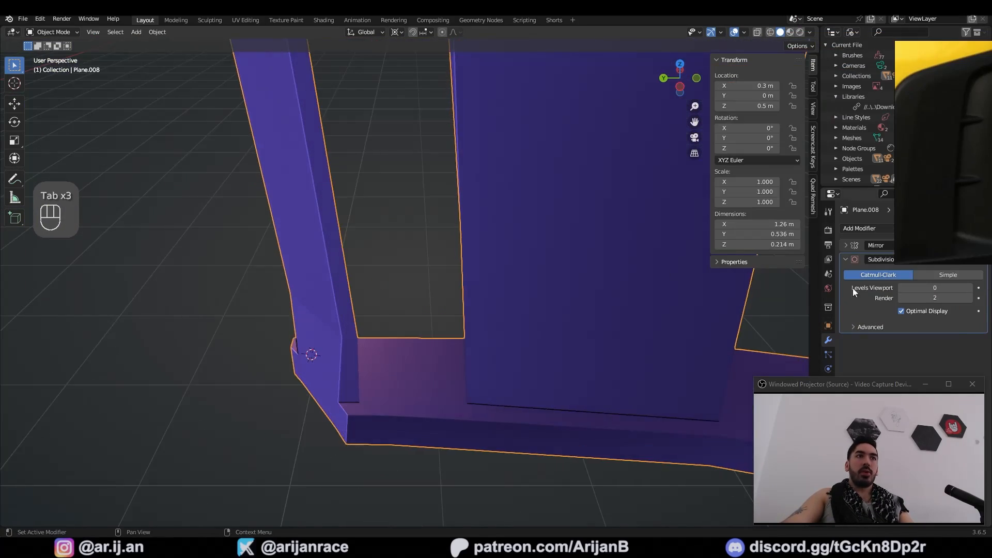
pyautogui.moveTo(248, 273); pyautogui.dragTo(445, 288, button='middle')
# Add two evenly spaced horizontal edge loops across the inner wall and two across the panel's upright.
pyautogui.press('Tab')
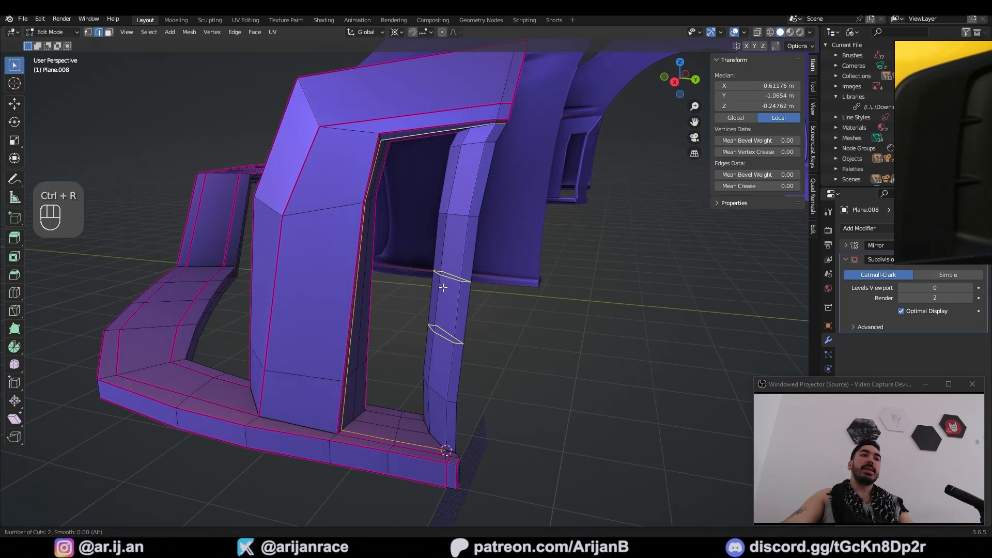
pyautogui.click(443, 288)
pyautogui.rightClick(342, 298)
pyautogui.moveTo(339, 299); pyautogui.dragTo(361, 186, button='middle')
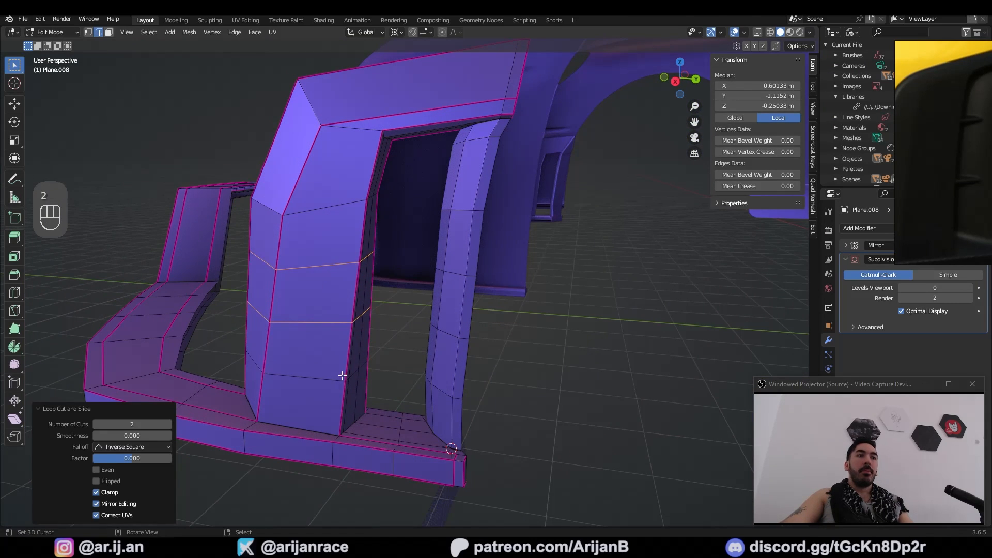
# Select the long vertical edge paths on the inner wall and the panel's upright, and space their vertices evenly with LoopTools Space.
pyautogui.keyDown('ctrl'); pyautogui.click(363, 178); pyautogui.keyUp('ctrl')
pyautogui.click(465, 169)
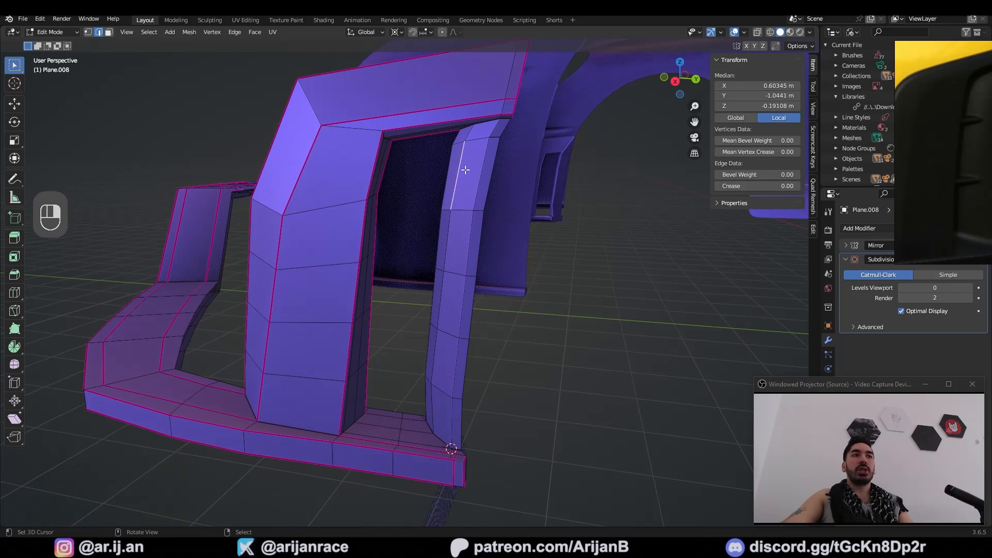
pyautogui.keyDown('ctrl'); pyautogui.rightClick(437, 416); pyautogui.keyUp('ctrl')
pyautogui.moveTo(437, 416); pyautogui.dragTo(375, 195, button='middle')
pyautogui.moveTo(438, 236); pyautogui.dragTo(359, 188, button='middle')
pyautogui.press('z')
pyautogui.press('z')
pyautogui.keyDown('shift'); pyautogui.rightClick(523, 173); pyautogui.keyUp('shift')
pyautogui.keyDown('ctrl'); pyautogui.rightClick(498, 407); pyautogui.keyUp('ctrl')
pyautogui.press('z')
pyautogui.press('z')
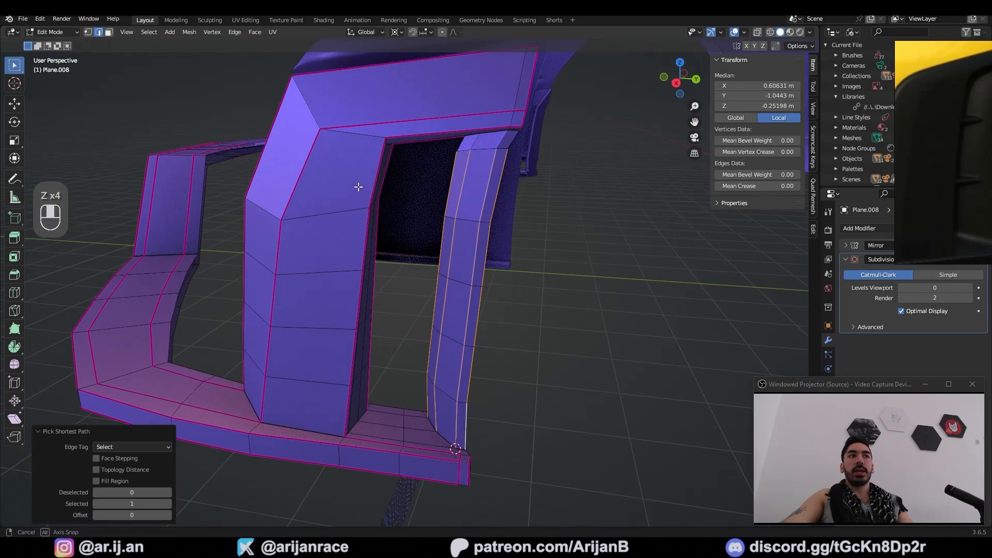
pyautogui.keyDown('shift'); pyautogui.rightClick(376, 179); pyautogui.keyUp('shift')
pyautogui.keyDown('ctrl'); pyautogui.rightClick(332, 414); pyautogui.keyUp('ctrl')
pyautogui.moveTo(332, 413); pyautogui.dragTo(282, 406, button='middle')
pyautogui.keyDown('shift'); pyautogui.rightClick(337, 398); pyautogui.keyUp('shift')
pyautogui.press('w')
pyautogui.moveTo(543, 158)
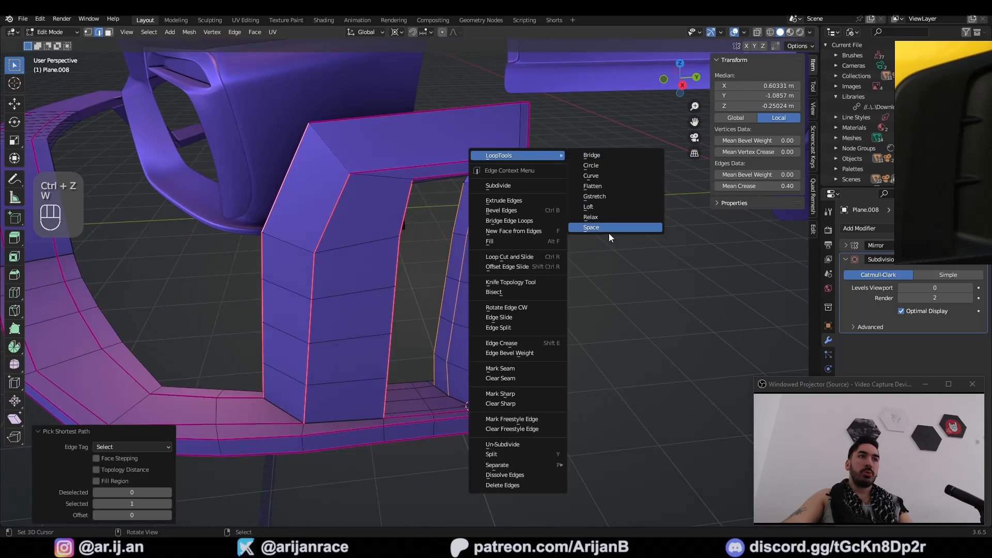
pyautogui.click(608, 231)
pyautogui.moveTo(609, 233); pyautogui.dragTo(597, 252, button='middle')
pyautogui.press('w')
pyautogui.click(695, 258)
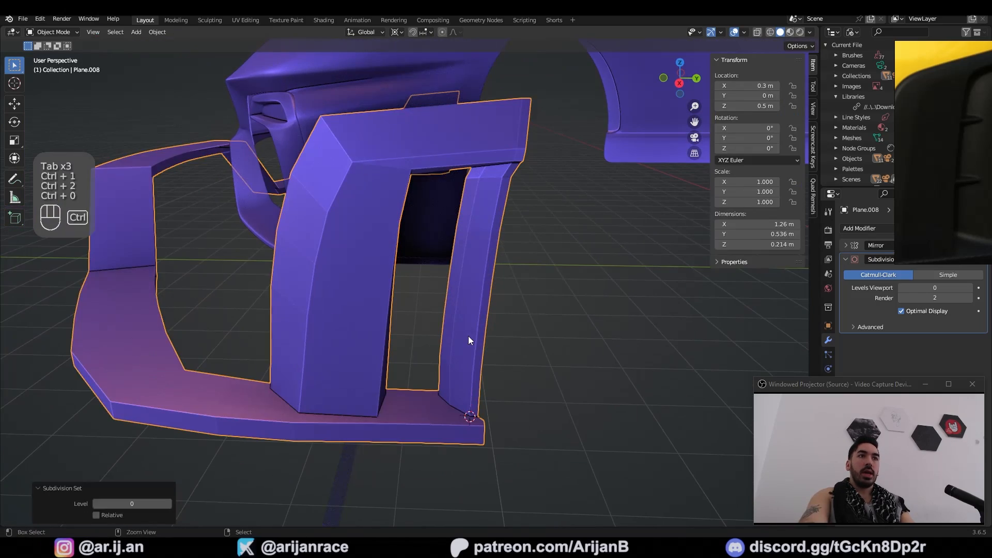
pyautogui.press('Tab')
pyautogui.moveTo(468, 335)
pyautogui.mouseDown(button='middle')
pyautogui.moveTo(416, 268)
pyautogui.moveTo(460, 274)
pyautogui.mouseUp(button='middle')
pyautogui.scroll(3, 420, 272)
pyautogui.press('a')
pyautogui.press('a')
pyautogui.press('3')
pyautogui.rightClick(518, 268)
pyautogui.press('z')
pyautogui.keyDown('ctrl'); pyautogui.rightClick(565, 266); pyautogui.keyUp('ctrl')
pyautogui.moveTo(565, 265); pyautogui.dragTo(496, 296, button='middle')
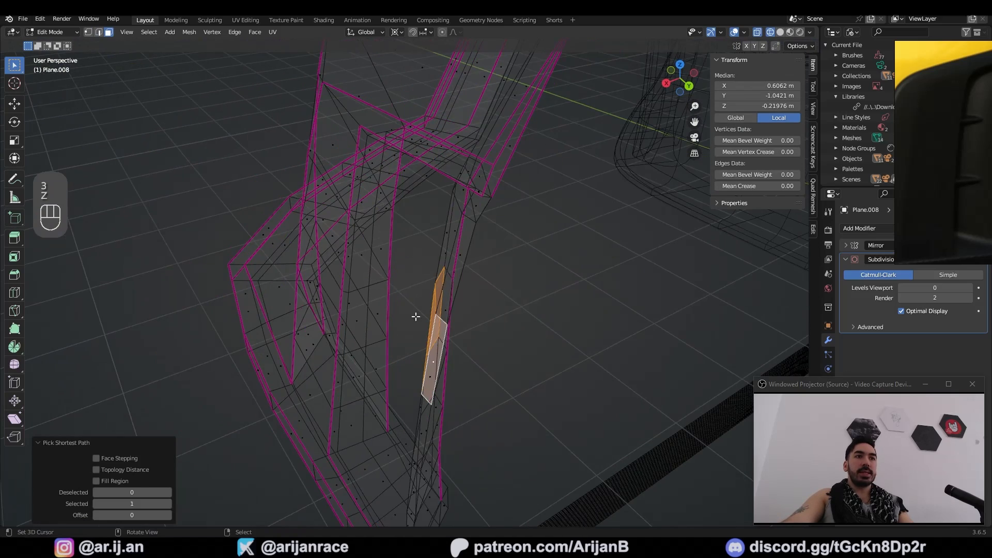
pyautogui.press('z')
pyautogui.rightClick(366, 320)
pyautogui.keyDown('ctrl'); pyautogui.rightClick(407, 310); pyautogui.keyUp('ctrl')
pyautogui.moveTo(407, 309); pyautogui.dragTo(374, 239, button='middle')
# Add three horizontal edge loops to each middle and lower section of the panel's upright.
pyautogui.hotkey('ctrl', 'r')
pyautogui.hotkey('ctrl', 'r')
pyautogui.scroll(2, 361, 289)
pyautogui.doubleClick(360, 290)
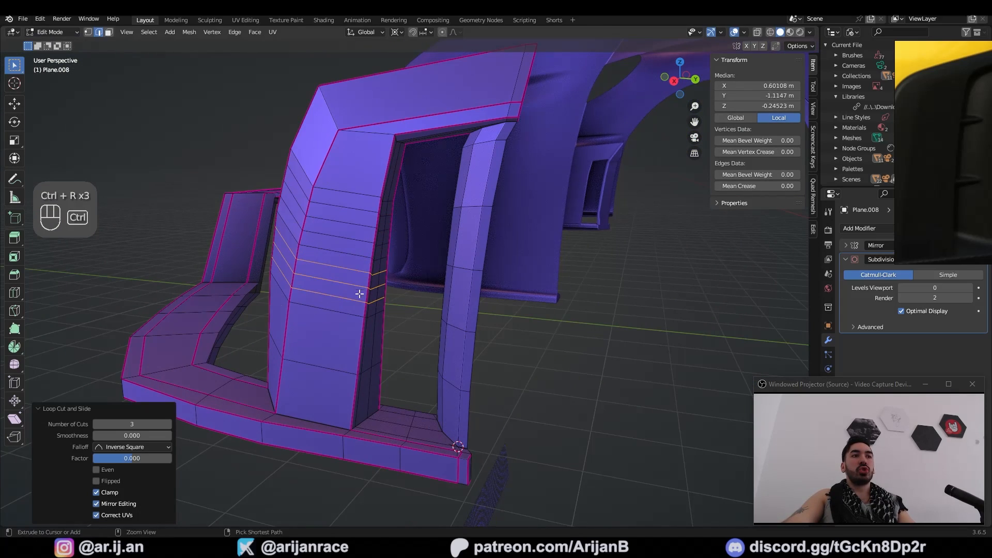
pyautogui.hotkey('ctrl', 'r')
pyautogui.scroll(2, 354, 338)
pyautogui.doubleClick(355, 339)
pyautogui.hotkey('ctrl', 'r')
pyautogui.scroll(2, 363, 392)
pyautogui.doubleClick(364, 393)
# Add three horizontal edge loops to the inner wall's remaining sections and to the upright's top section, and deselect everything.
pyautogui.hotkey('ctrl', 'r')
pyautogui.scroll(2, 439, 405)
pyautogui.doubleClick(441, 405)
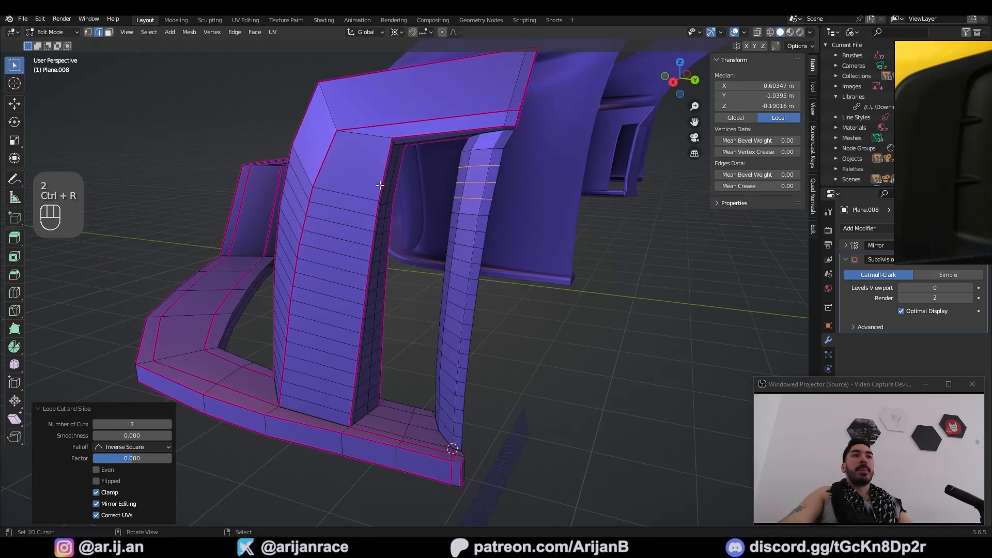
pyautogui.hotkey('ctrl', 'r')
pyautogui.scroll(2, 381, 184)
pyautogui.doubleClick(380, 185)
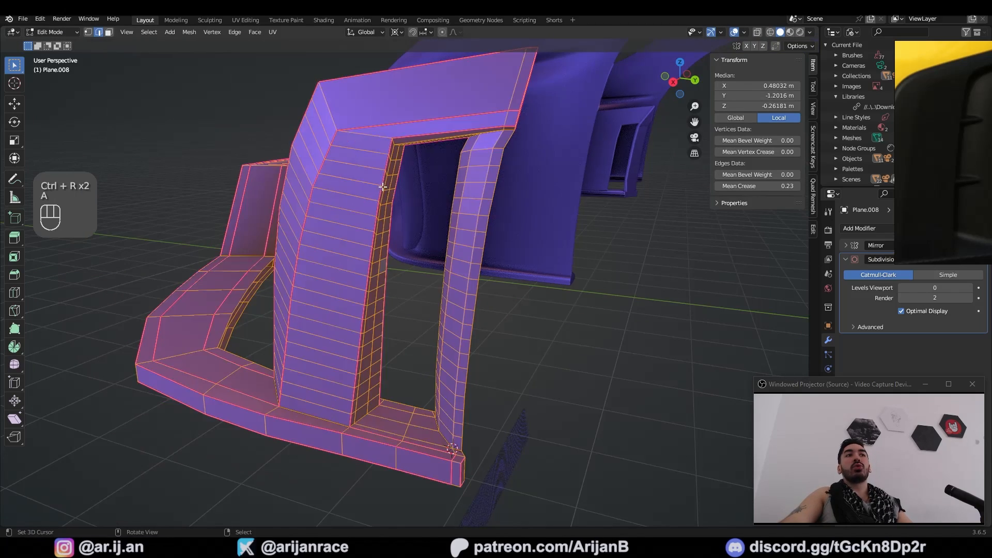
pyautogui.press('a')
pyautogui.press('a')
pyautogui.press('a')
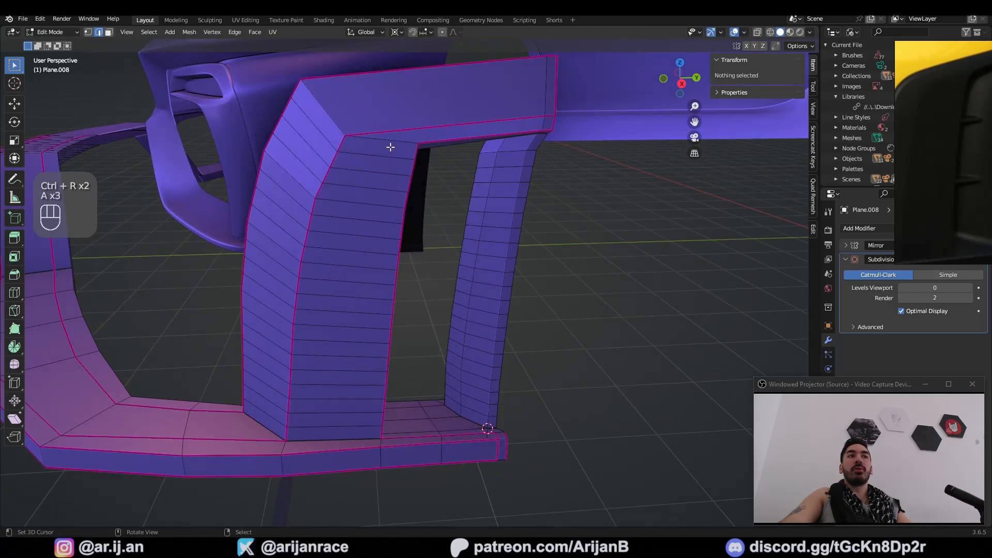
# Duplicate the whole splitter object and place the copy below the car as a backup.
pyautogui.moveTo(390, 146); pyautogui.dragTo(373, 243, button='middle')
pyautogui.scroll(-2, 344, 310)
pyautogui.press('Tab')
pyautogui.press('Tab')
pyautogui.press('Tab')
pyautogui.hotkey('shift', 'd')
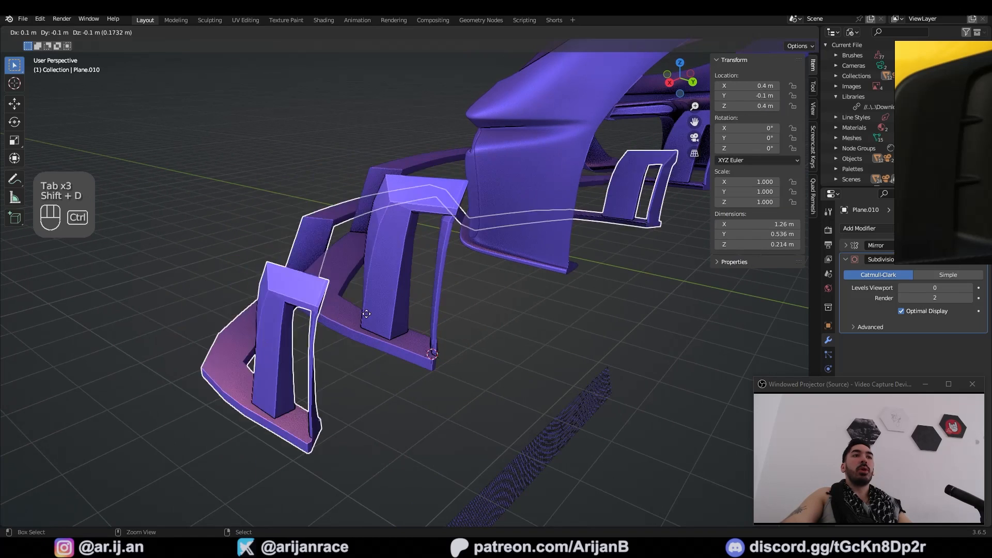
pyautogui.keyDown('ctrl'); pyautogui.click(574, 461); pyautogui.keyUp('ctrl')
pyautogui.scroll(-3, 448, 357)
pyautogui.press('g')
pyautogui.keyDown('ctrl'); pyautogui.click(414, 498); pyautogui.keyUp('ctrl')
pyautogui.click(384, 286)
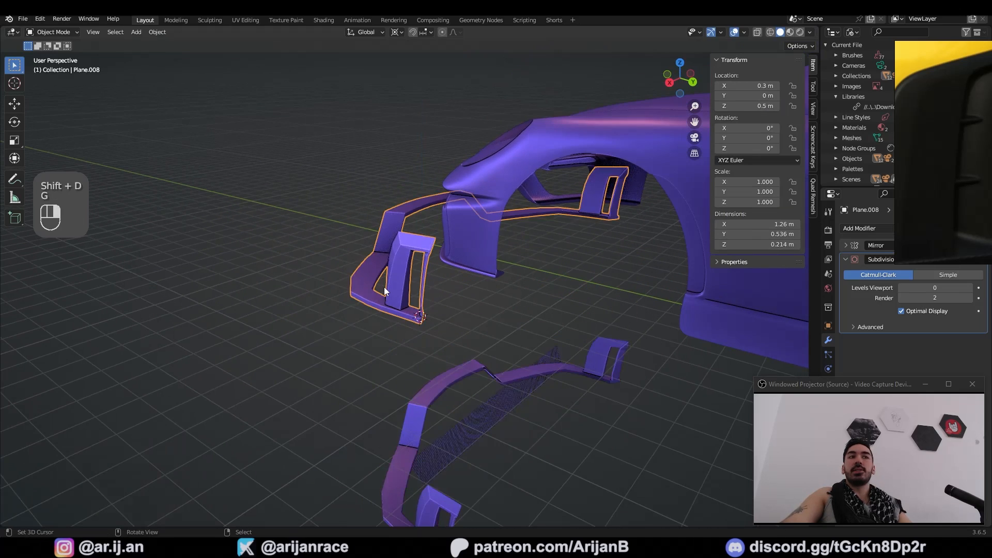
pyautogui.press('Tab')
pyautogui.scroll(5, 393, 261)
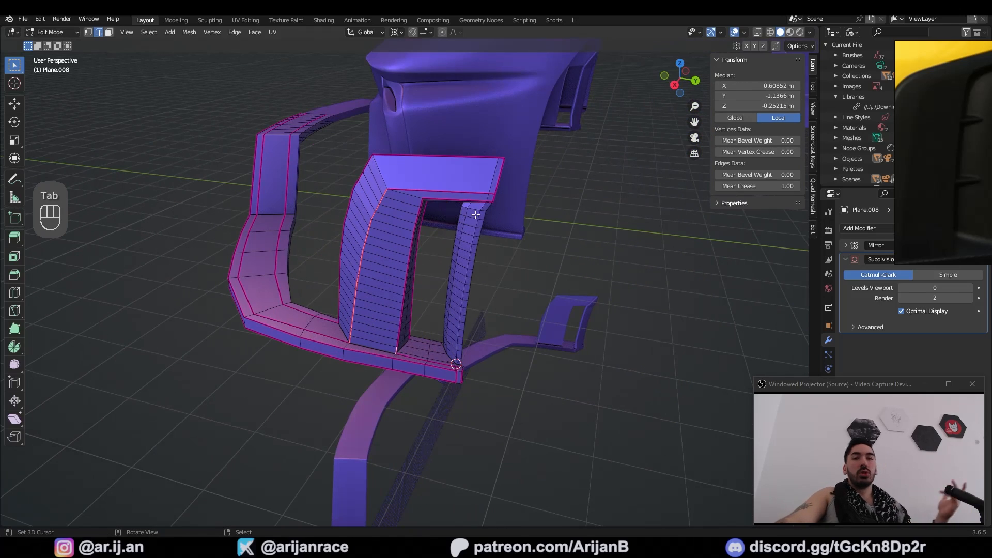
pyautogui.scroll(-4, 479, 218)
pyautogui.press('Tab')
pyautogui.rightClick(375, 419)
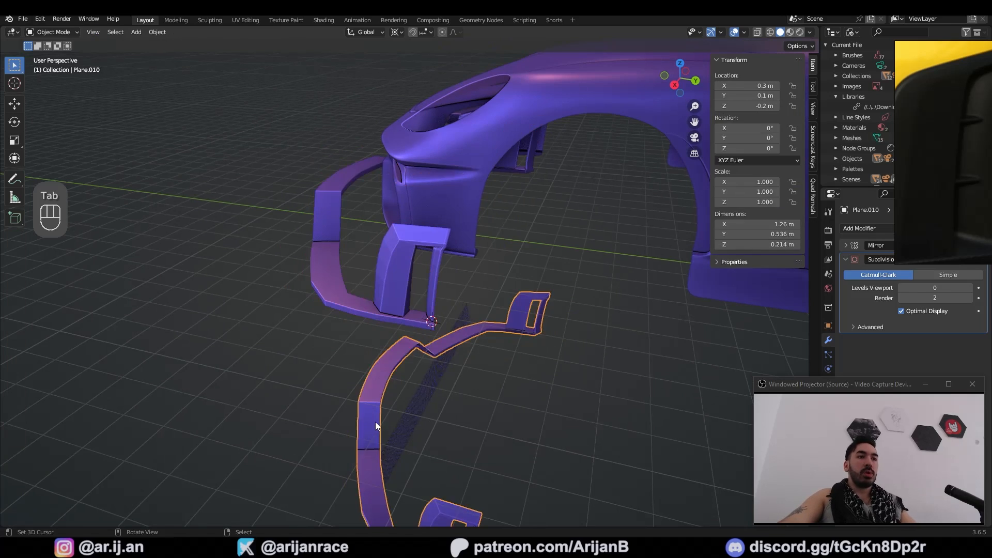
# Even out the denser vertical edge paths of the original splitter's wall and upright with LoopTools Space.
pyautogui.press('Tab')
pyautogui.press('Tab')
pyautogui.scroll(3, 411, 296)
pyautogui.press('w')
pyautogui.moveTo(260, 194)
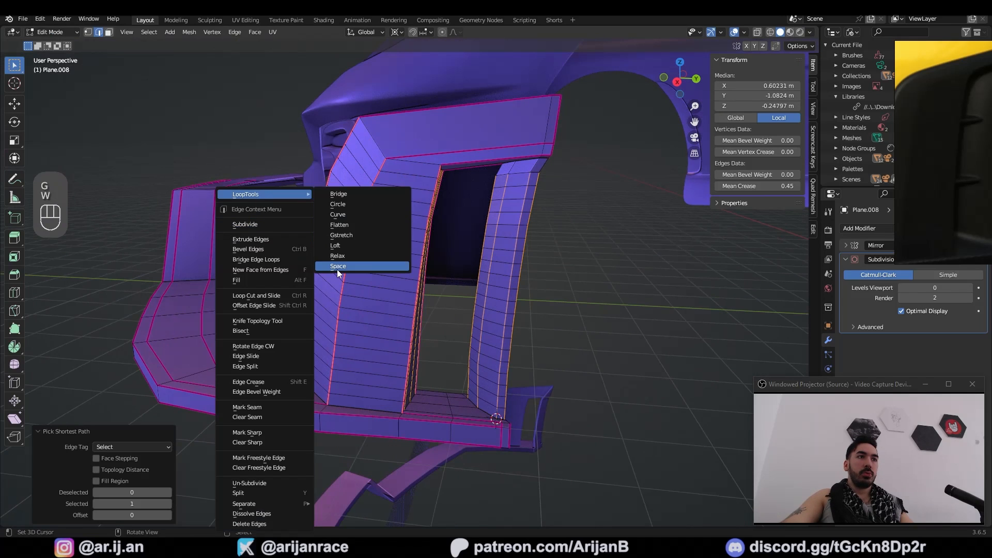
pyautogui.click(337, 266)
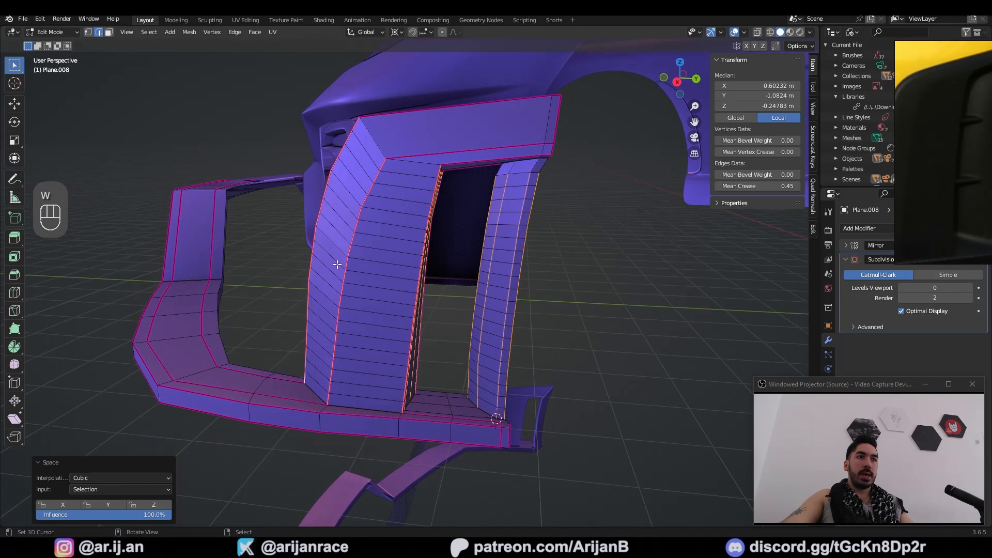
pyautogui.press('w')
pyautogui.click(339, 246)
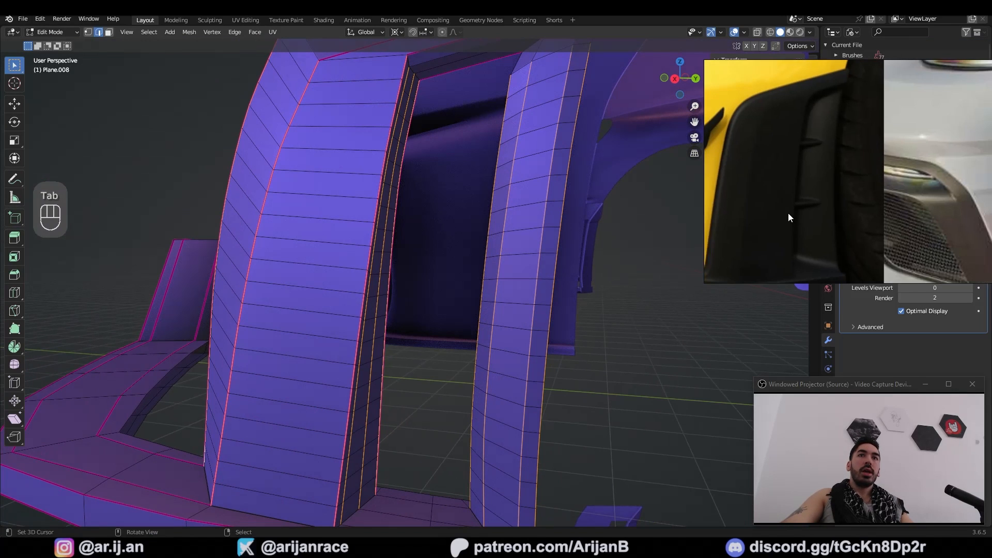
# Try a vertical edge loop along the inner faces of the upright and wall at a slide factor of about 0.156.
pyautogui.moveTo(789, 214); pyautogui.dragTo(795, 205, button='middle')
pyautogui.moveTo(576, 309); pyautogui.dragTo(600, 323, button='middle')
pyautogui.keyDown('shift'); pyautogui.moveTo(600, 323); pyautogui.dragTo(573, 319, button='middle'); pyautogui.keyUp('shift')
pyautogui.hotkey('ctrl', 'r')
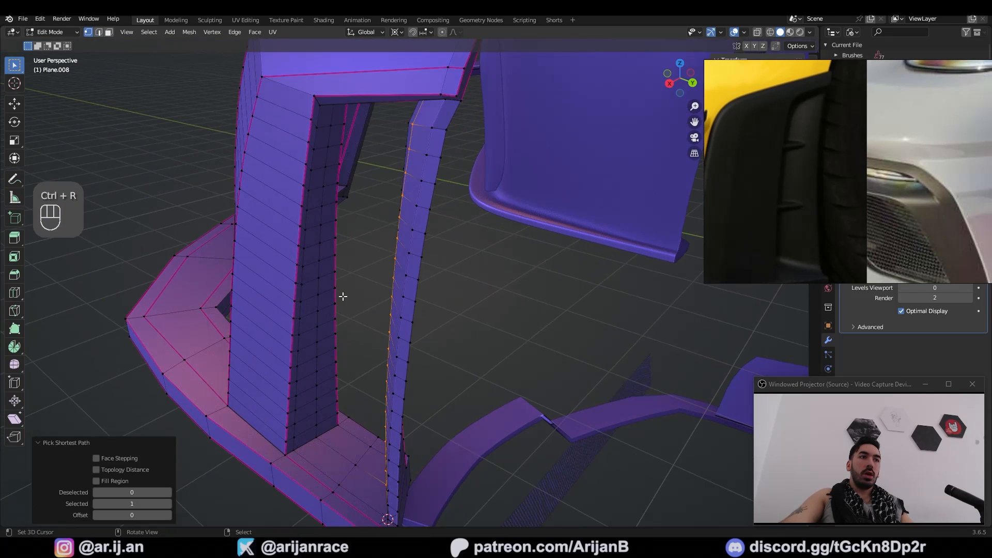
pyautogui.hotkey('ctrl', 'r')
pyautogui.click(308, 323)
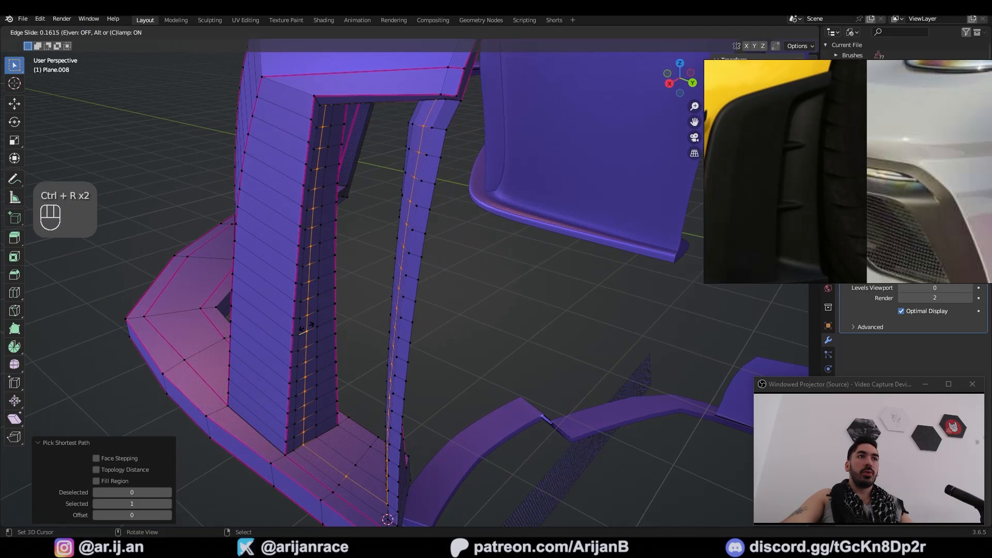
pyautogui.click(307, 326)
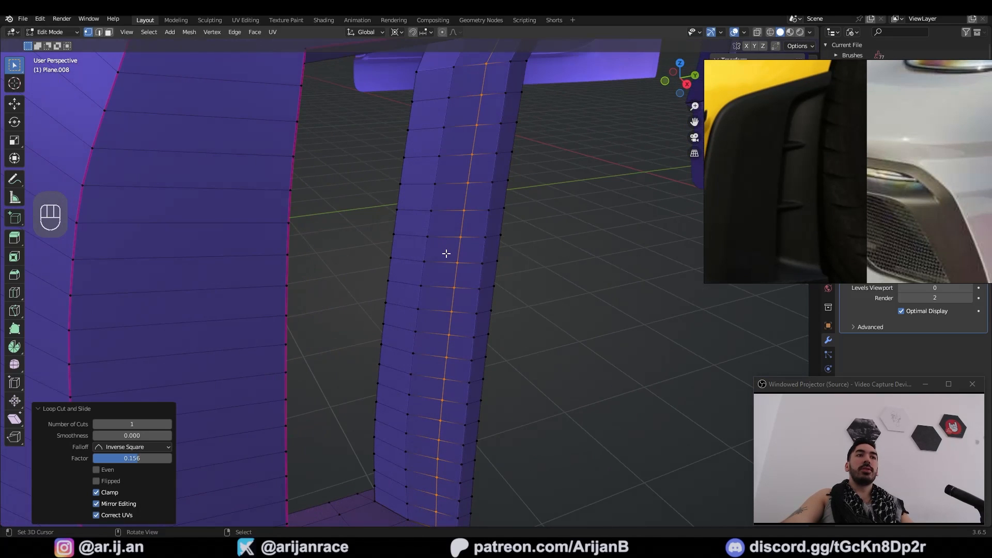
pyautogui.press('3')
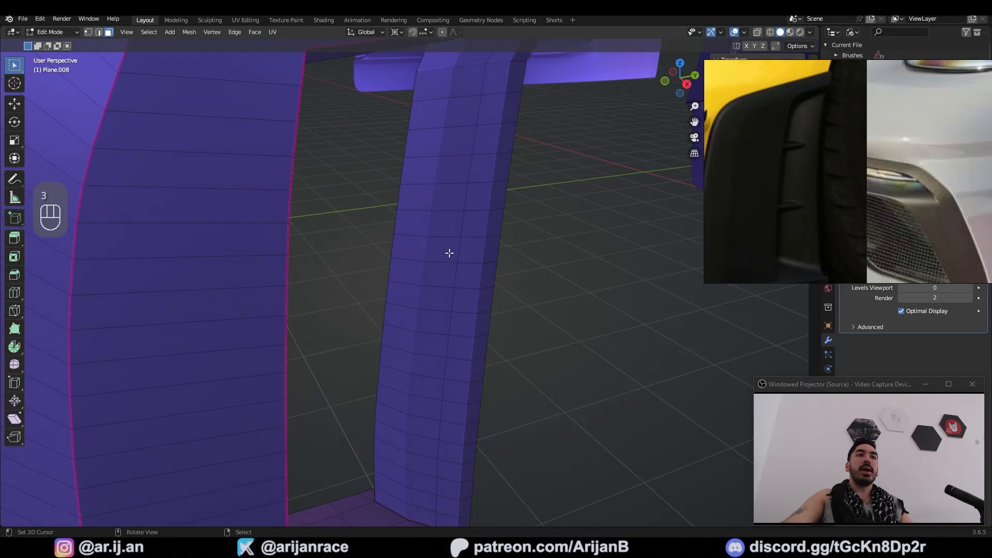
pyautogui.hotkey('ctrl', 'z')
pyautogui.hotkey('ctrl', 'z')
# Add a vertical edge loop along the wall at a factor of 0.297 and bridge the upper wall faces to the upright as a rib.
pyautogui.hotkey('ctrl', 'r')
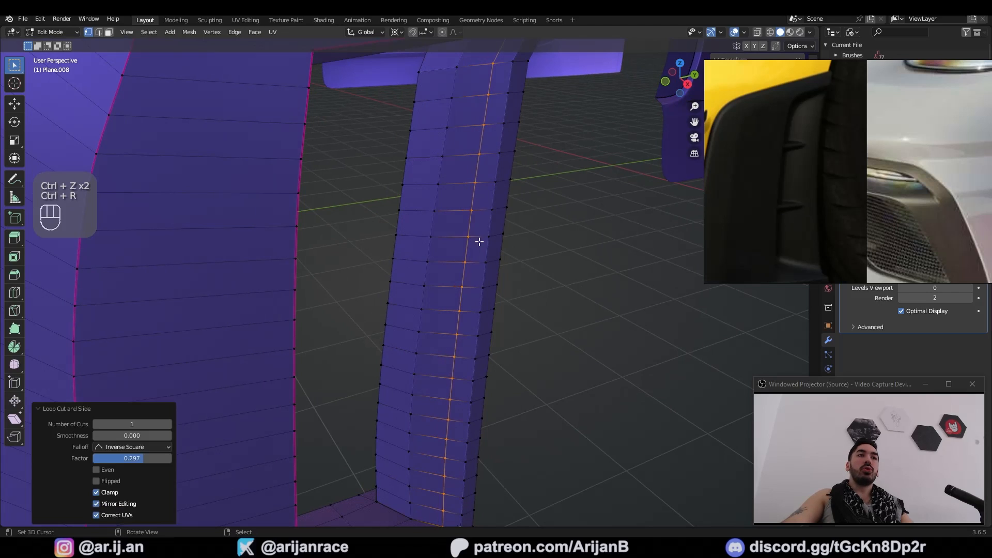
pyautogui.press('3')
pyautogui.click(448, 249)
pyautogui.keyDown('shift'); pyautogui.click(416, 251); pyautogui.keyUp('shift')
pyautogui.moveTo(417, 250); pyautogui.dragTo(468, 315, button='middle')
pyautogui.press('w')
pyautogui.moveTo(297, 283)
pyautogui.click(343, 284)
# Bridge the lower wall faces to the matching upright faces with LoopTools to form a second rib.
pyautogui.keyDown('shift'); pyautogui.rightClick(452, 332); pyautogui.keyUp('shift')
pyautogui.press('w')
pyautogui.moveTo(330, 305)
pyautogui.click(375, 305)
pyautogui.scroll(-1, 467, 315)
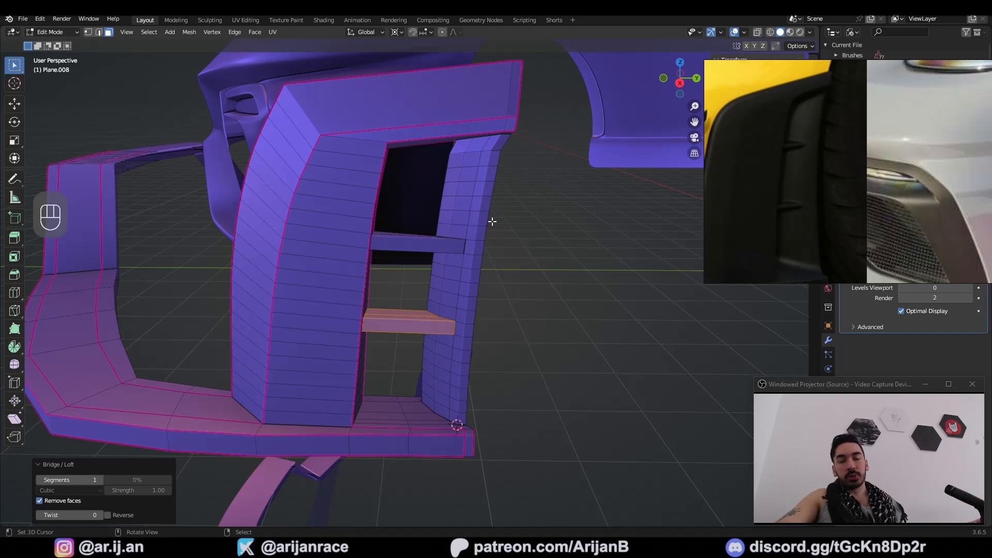
# Add edge loops across the ribs' length.
pyautogui.moveTo(479, 220); pyautogui.dragTo(403, 229, button='middle')
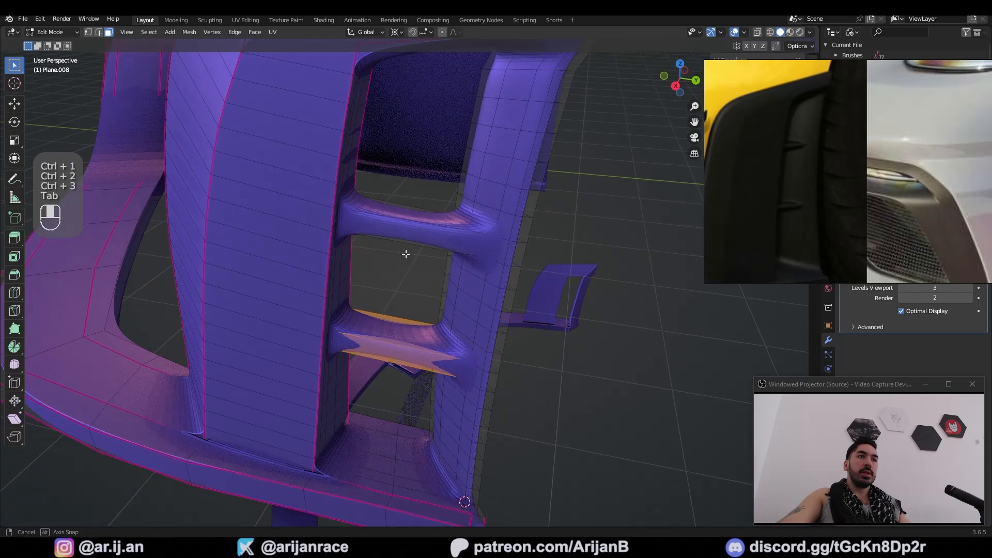
pyautogui.hotkey('ctrl', 'r')
pyautogui.click(402, 221)
pyautogui.rightClick(404, 241)
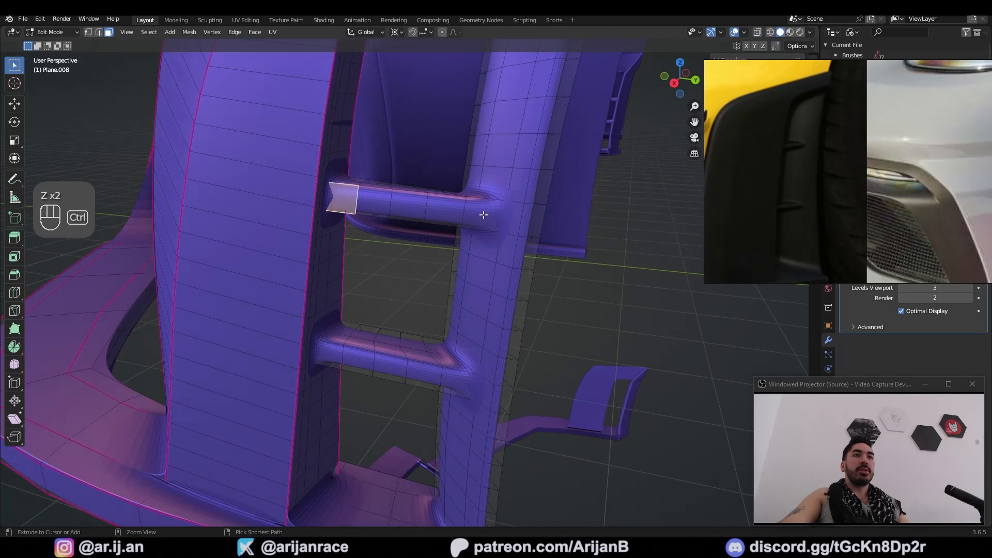
# Select the front faces of both ribs and scale them down along Z about their individual origins.
pyautogui.keyDown('ctrl'); pyautogui.rightClick(483, 215); pyautogui.keyUp('ctrl')
pyautogui.keyDown('shift'); pyautogui.rightClick(466, 377); pyautogui.keyUp('shift')
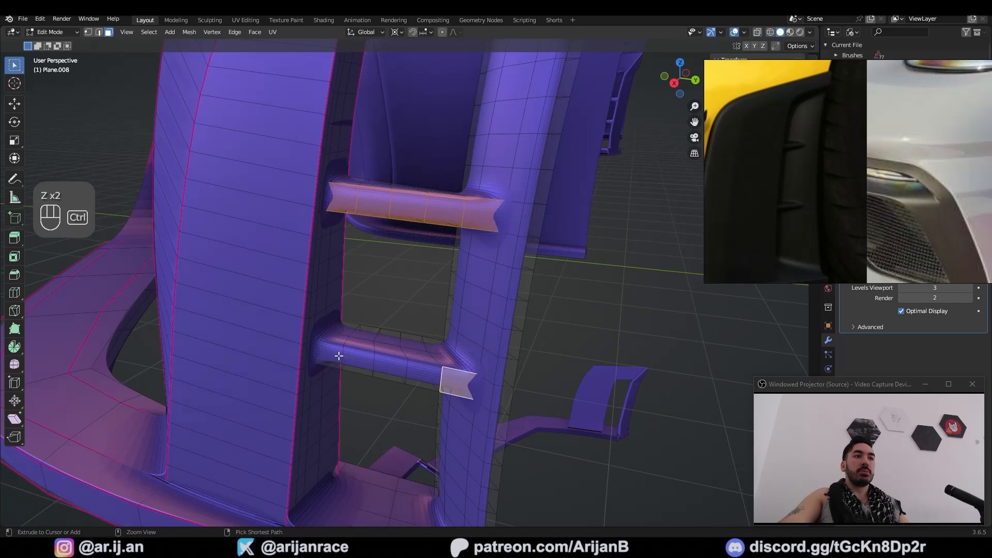
pyautogui.keyDown('ctrl'); pyautogui.rightClick(332, 355); pyautogui.keyUp('ctrl')
pyautogui.moveTo(343, 314); pyautogui.dragTo(326, 303, button='middle')
pyautogui.click(397, 33)
pyautogui.click(408, 67)
pyautogui.press('s')
pyautogui.press('z')
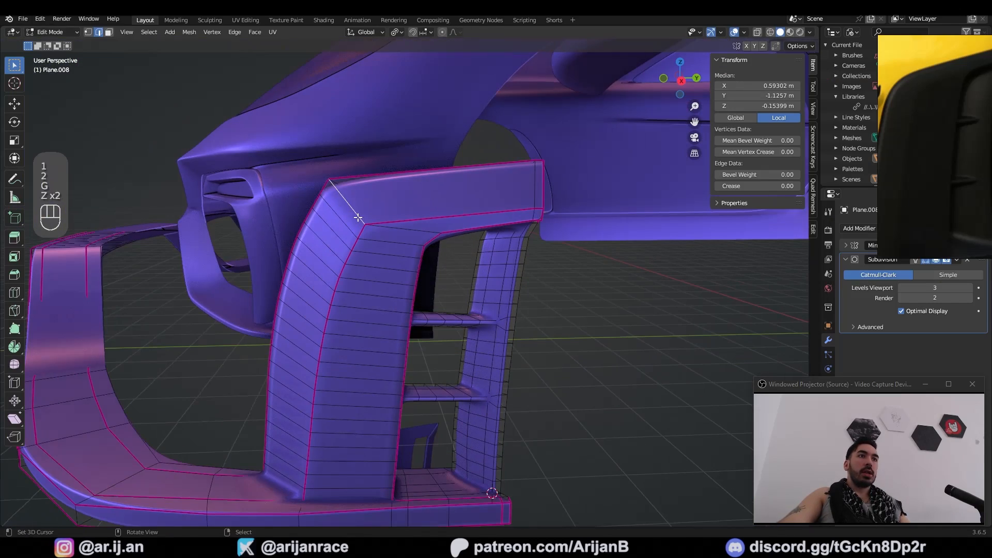
# Reposition the edge at the upright's upper outer corner to round the bend of the panel.
pyautogui.press('g')
pyautogui.click(368, 218)
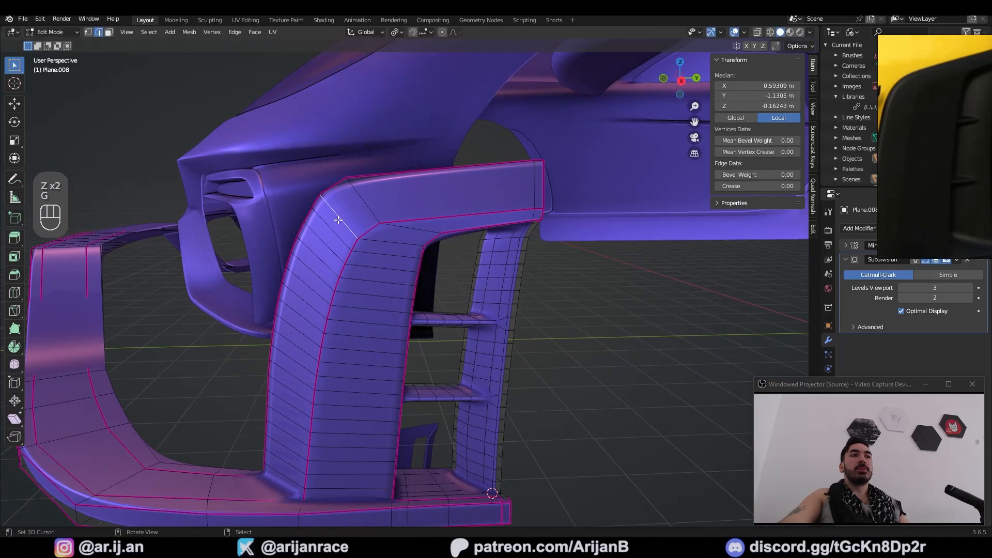
pyautogui.press('Tab')
pyautogui.press('Tab')
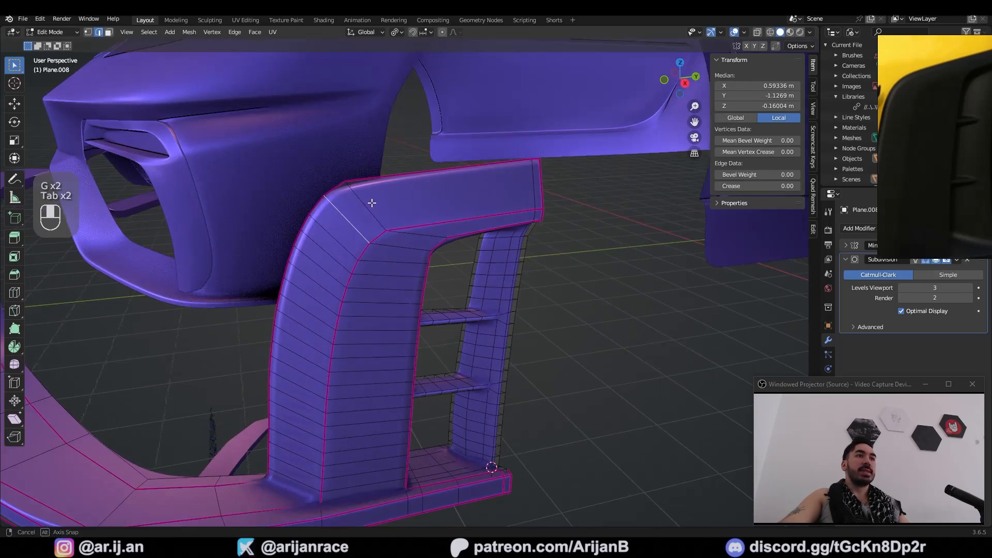
# Set the mean crease of all the splitter's edges to 0.
pyautogui.moveTo(757, 186); pyautogui.dragTo(723, 186)
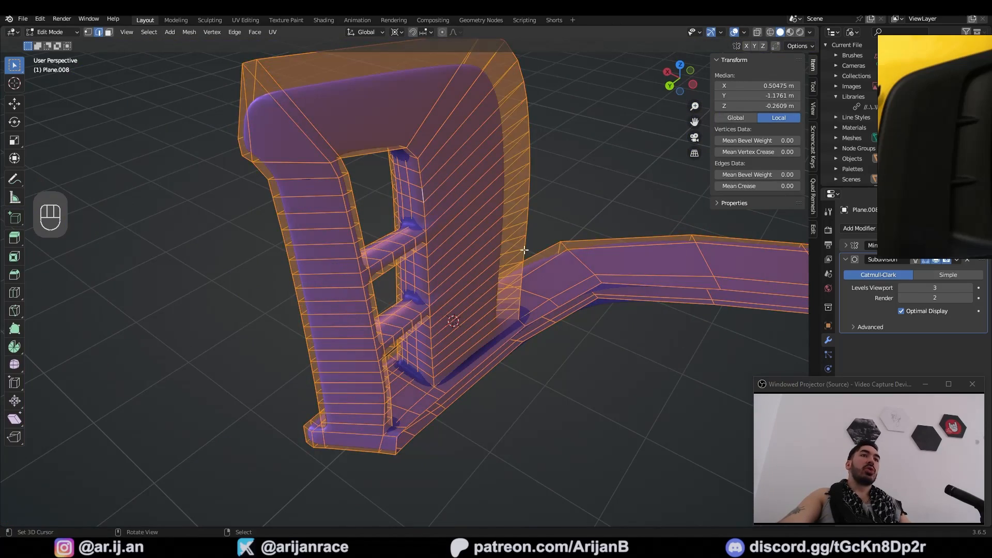
pyautogui.moveTo(524, 250); pyautogui.dragTo(373, 337, button='middle')
pyautogui.press('Tab')
pyautogui.press('Tab')
# Try a two-segment bevel on the edge loop running along the splitter's top and up the upright.
pyautogui.hotkey('ctrl', 'z')
pyautogui.hotkey('ctrl', 'z')
pyautogui.hotkey('ctrl', 'z')
pyautogui.hotkey('ctrl', 'z')
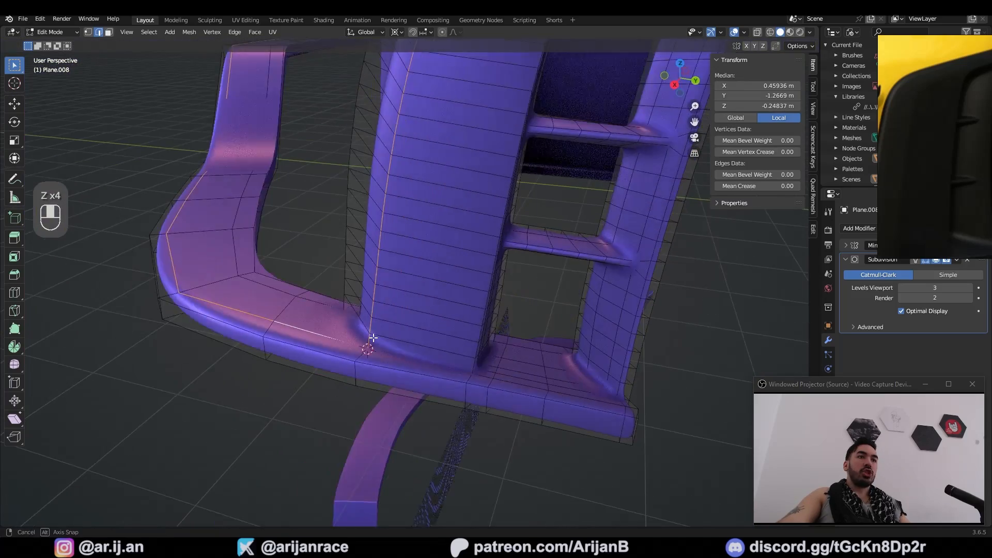
pyautogui.press('z')
pyautogui.hotkey('ctrl', 'b')
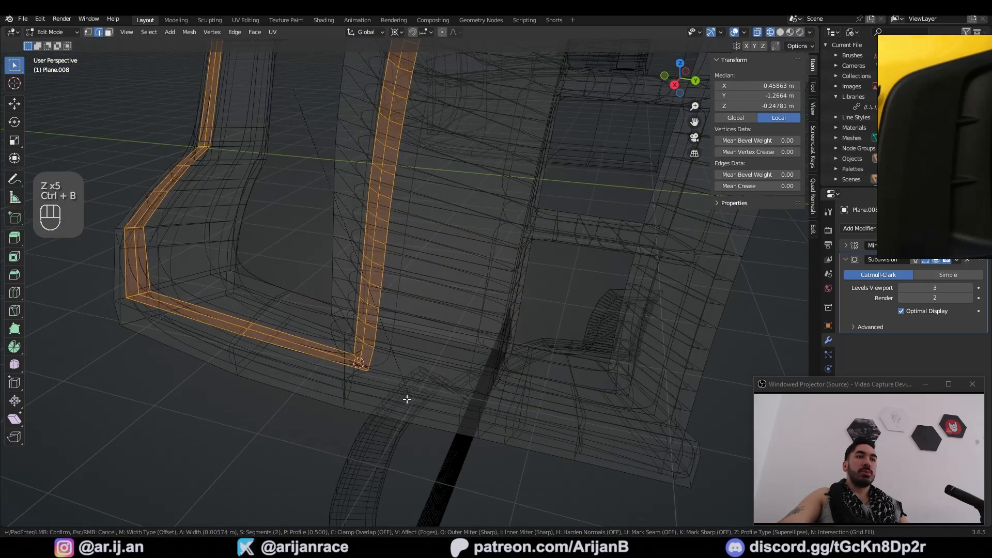
pyautogui.rightClick(407, 399)
pyautogui.press('z')
# Try a two-segment bevel on the edge loops around the side vent openings and along the splitter.
pyautogui.moveTo(374, 441)
pyautogui.keyDown('shift'); pyautogui.mouseDown(button='middle')
pyautogui.moveTo(378, 354)
pyautogui.moveTo(449, 358)
pyautogui.mouseUp(button='middle'); pyautogui.keyUp('shift')
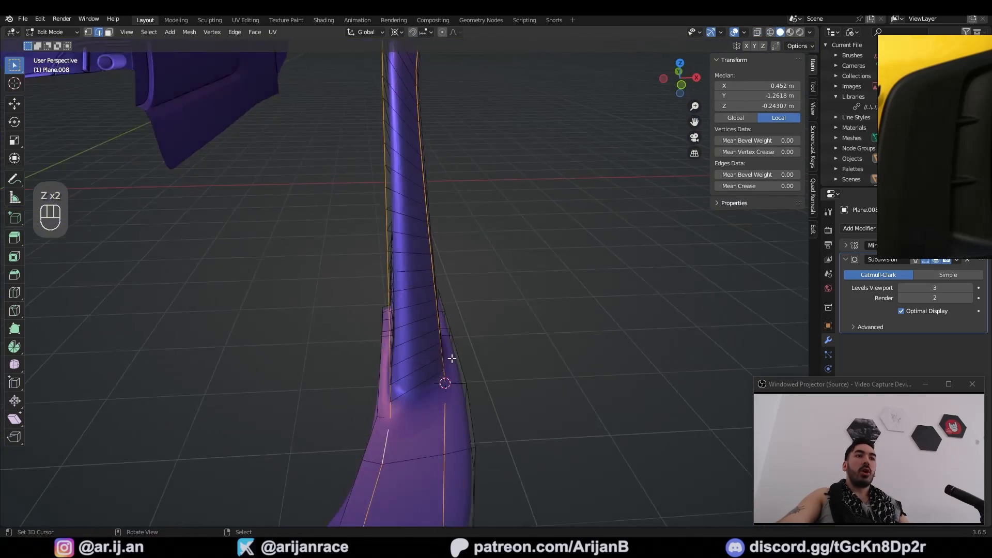
pyautogui.press('z')
pyautogui.moveTo(349, 380); pyautogui.dragTo(454, 384, button='middle')
pyautogui.press('z')
pyautogui.moveTo(326, 362); pyautogui.dragTo(387, 378, button='middle')
pyautogui.keyDown('alt'); pyautogui.keyDown('shift'); pyautogui.click(287, 254); pyautogui.keyUp('shift'); pyautogui.keyUp('alt')
pyautogui.keyDown('alt'); pyautogui.keyDown('shift'); pyautogui.click(280, 228); pyautogui.keyUp('shift'); pyautogui.keyUp('alt')
pyautogui.keyDown('alt'); pyautogui.keyDown('shift'); pyautogui.click(265, 236); pyautogui.keyUp('shift'); pyautogui.keyUp('alt')
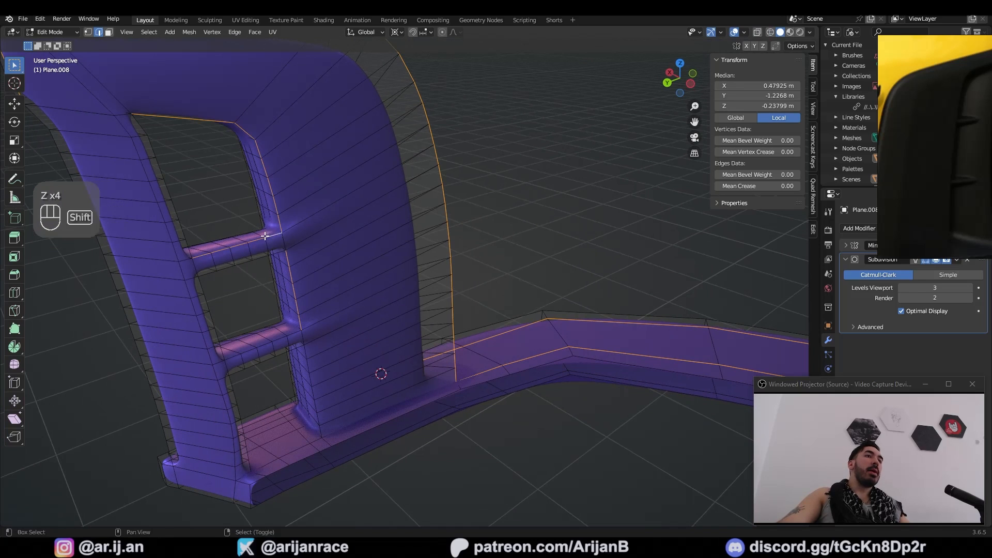
pyautogui.keyDown('alt'); pyautogui.keyDown('shift'); pyautogui.rightClick(193, 246); pyautogui.keyUp('shift'); pyautogui.keyUp('alt')
pyautogui.hotkey('ctrl', 'z')
pyautogui.scroll(5, 205, 275)
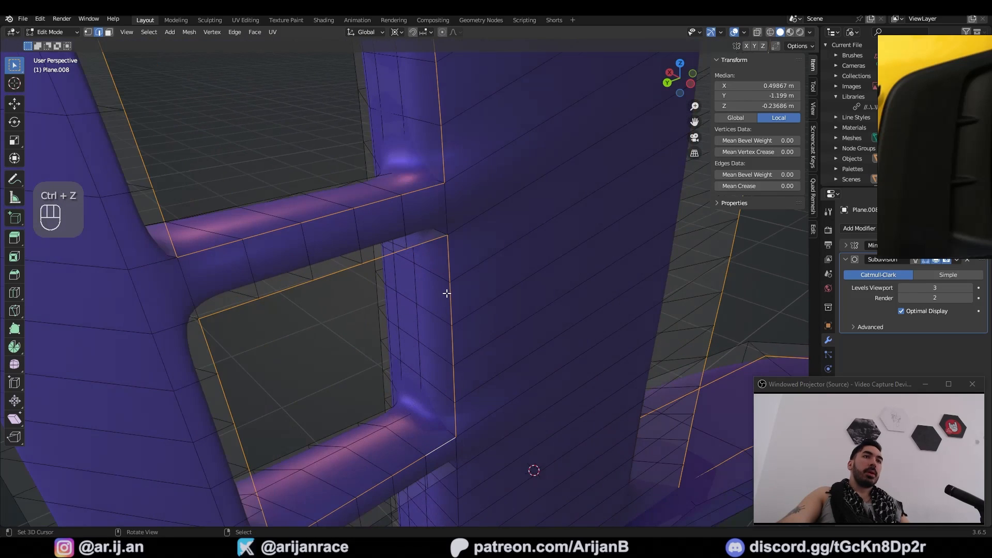
pyautogui.hotkey('ctrl', 'b')
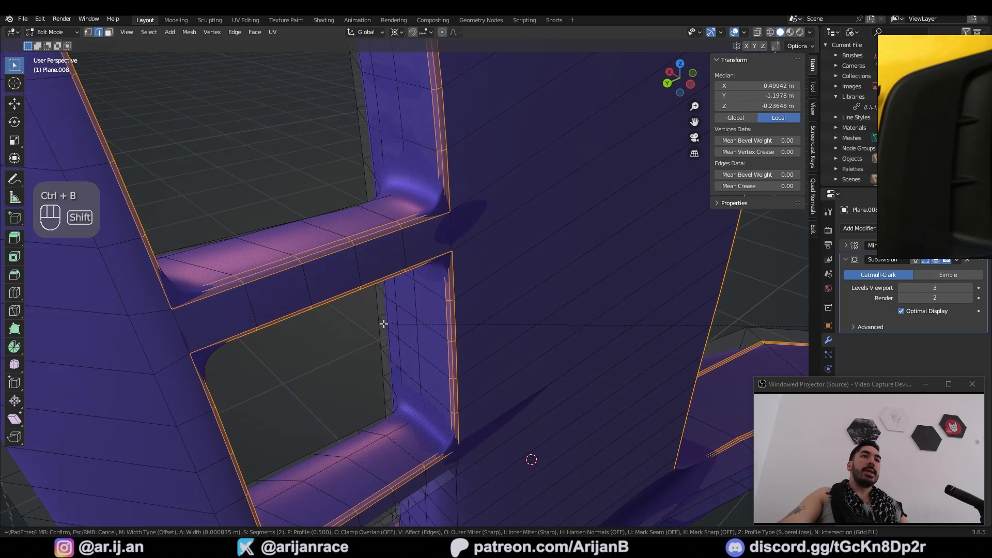
pyautogui.click(381, 323)
pyautogui.press('z')
pyautogui.press('z')
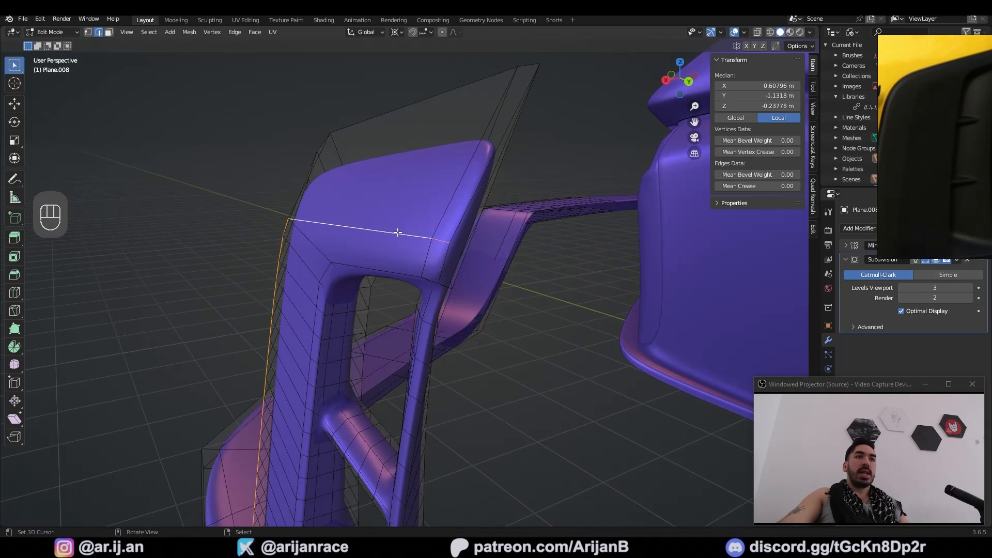
# Select the upright's border edge loops, including its upper side face, and bevel them with 2 segments and a width of 0.000398 m.
pyautogui.hotkey('ctrl', 'b')
pyautogui.click(450, 279)
pyautogui.keyDown('alt'); pyautogui.rightClick(370, 283); pyautogui.keyUp('alt')
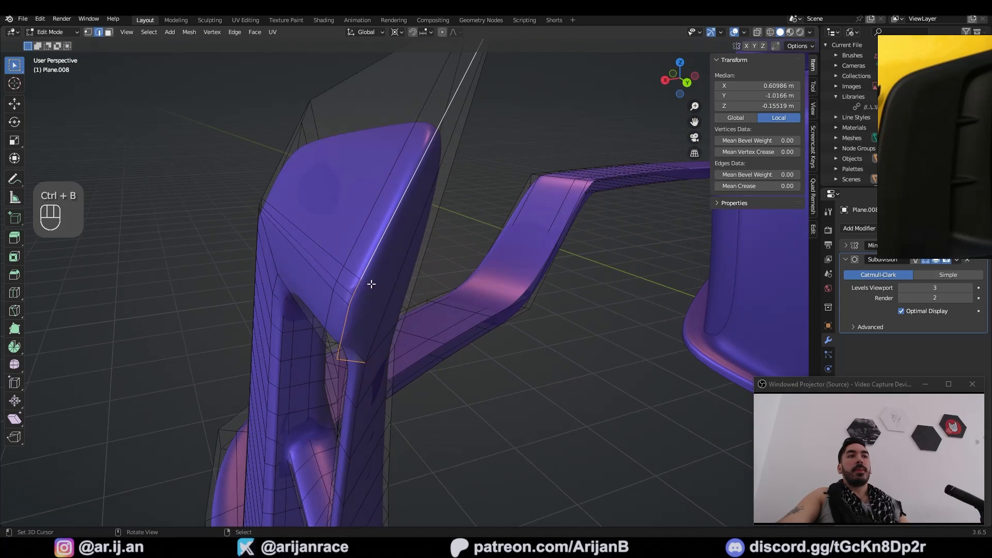
pyautogui.moveTo(369, 284); pyautogui.dragTo(430, 309, button='middle')
pyautogui.hotkey('ctrl', 'b')
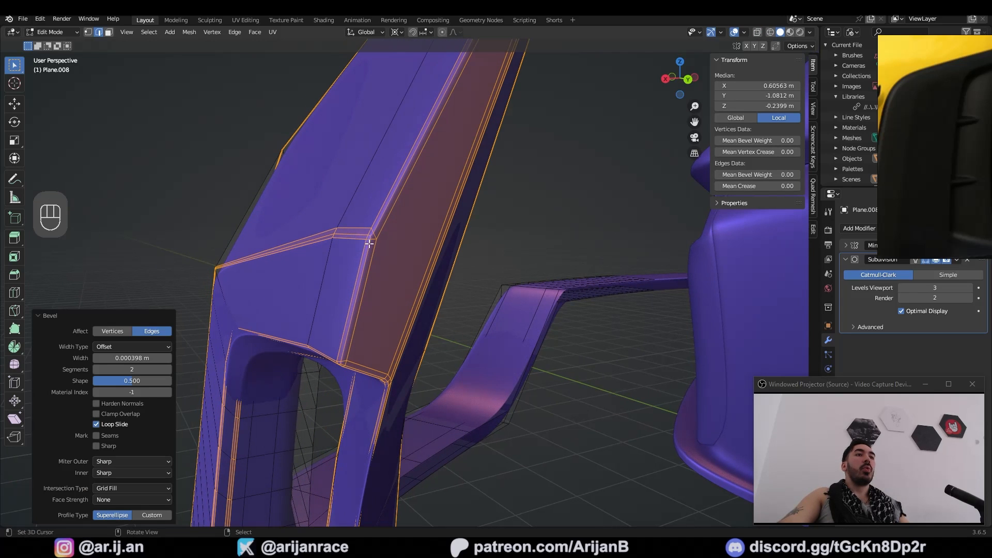
# Inspect the bevelled edges at the top of the upright in vertex selection and leave Edit Mode.
pyautogui.moveTo(372, 266); pyautogui.dragTo(332, 272, button='middle')
pyautogui.press('1')
pyautogui.press('Tab')
pyautogui.press('Tab')
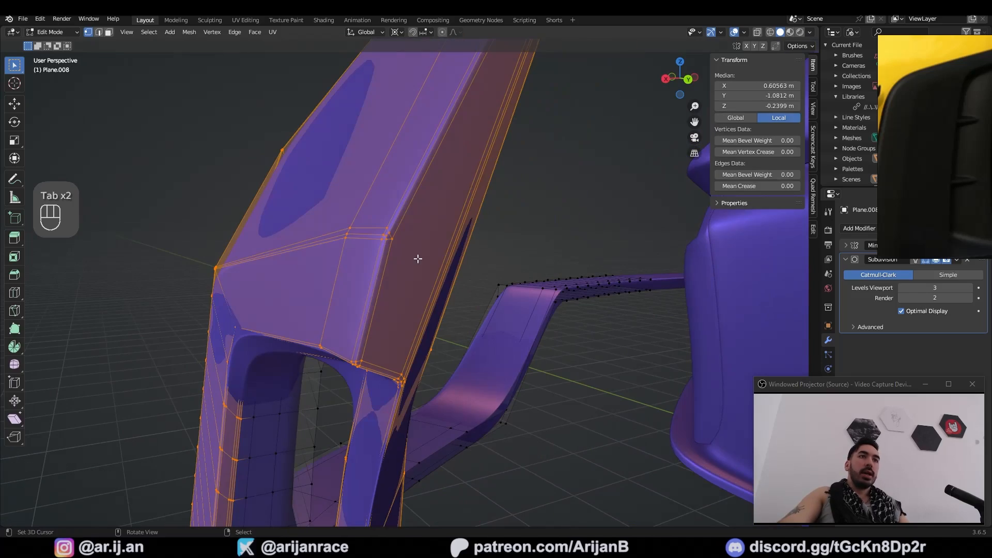
pyautogui.scroll(-1, 378, 284)
pyautogui.scroll(1, 376, 285)
pyautogui.scroll(-2, 376, 292)
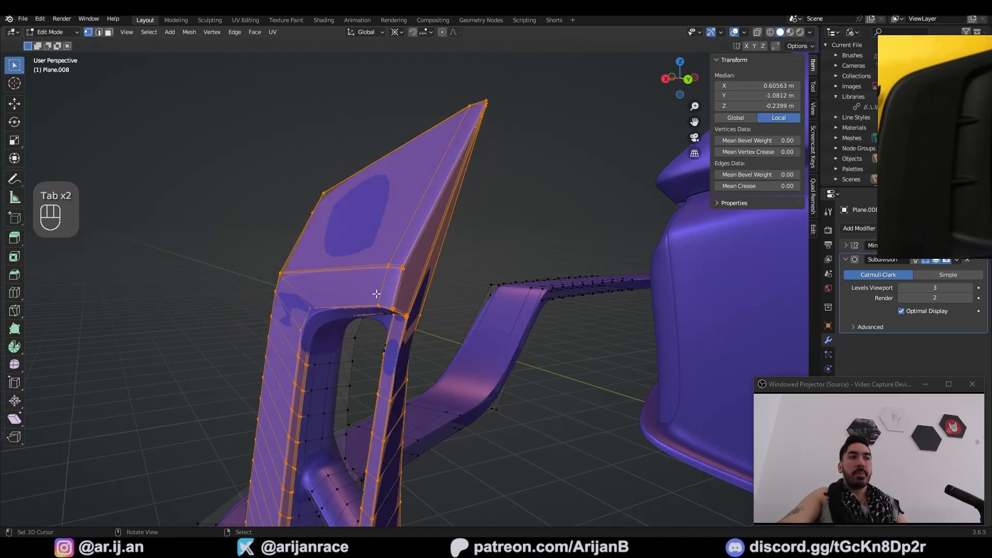
pyautogui.press('Tab')
pyautogui.moveTo(376, 292); pyautogui.dragTo(514, 317, button='middle')
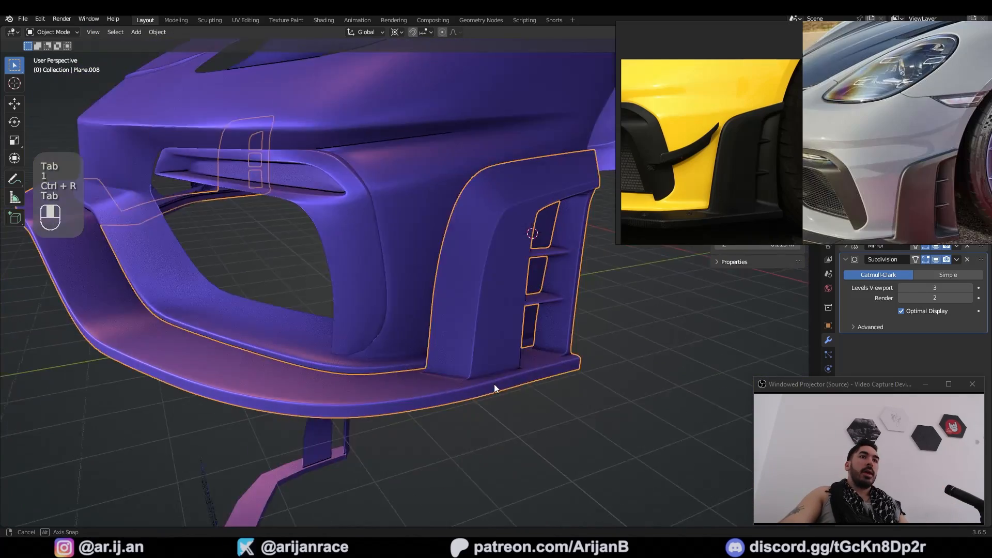
# Examine the splitter and side vent on the bumper and compare them with the vent in the reference photos.
pyautogui.moveTo(493, 383); pyautogui.dragTo(451, 362, button='middle')
pyautogui.scroll(-2, 501, 245)
pyautogui.moveTo(461, 240); pyautogui.dragTo(546, 299, button='middle')
pyautogui.rightClick(621, 281)
pyautogui.click(621, 281)
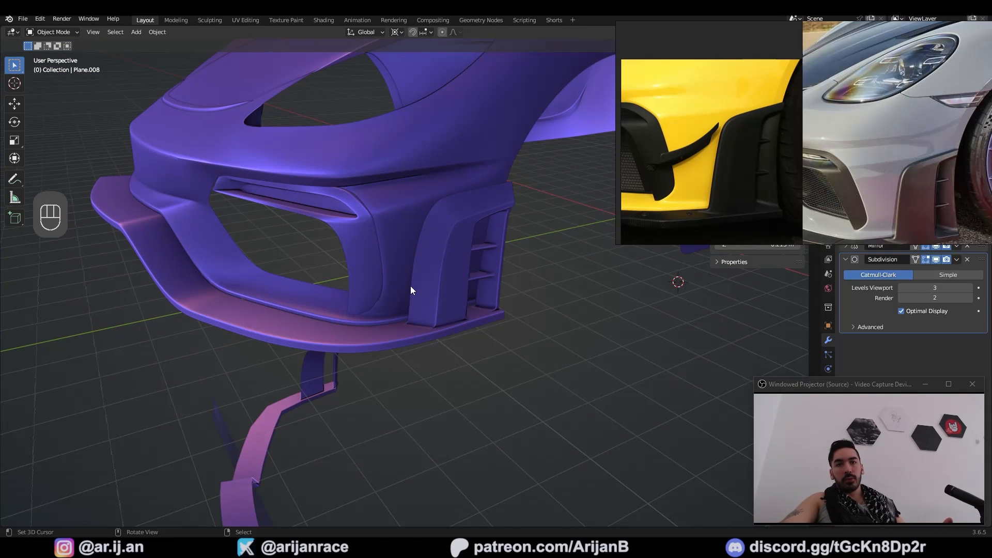
pyautogui.moveTo(427, 272); pyautogui.dragTo(354, 326, button='middle')
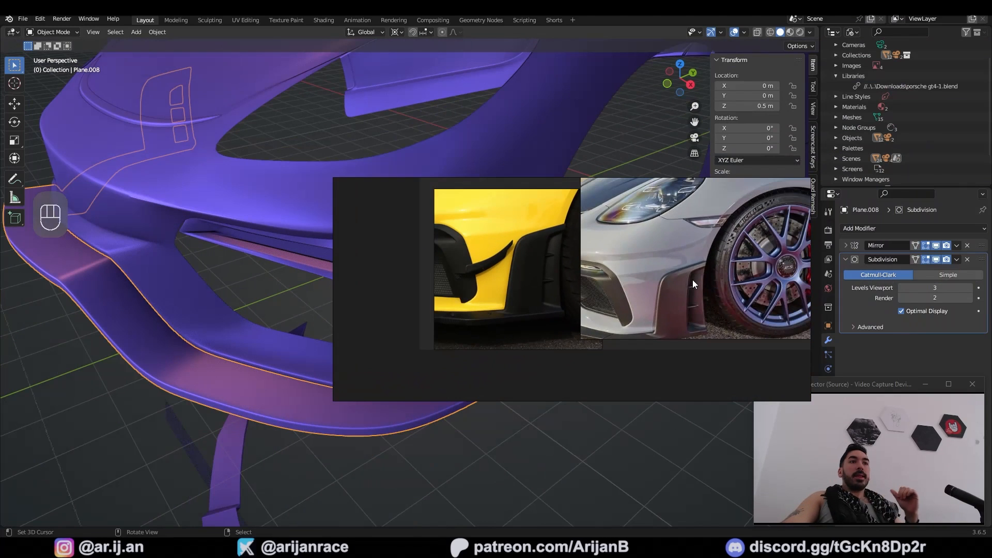
pyautogui.moveTo(692, 280); pyautogui.dragTo(624, 318, button='middle')
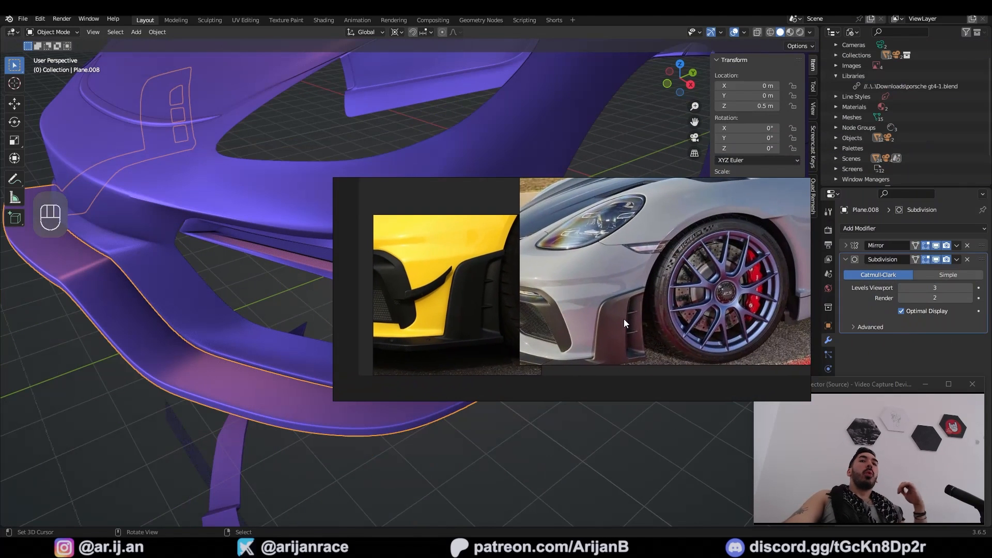
pyautogui.scroll(2, 628, 323)
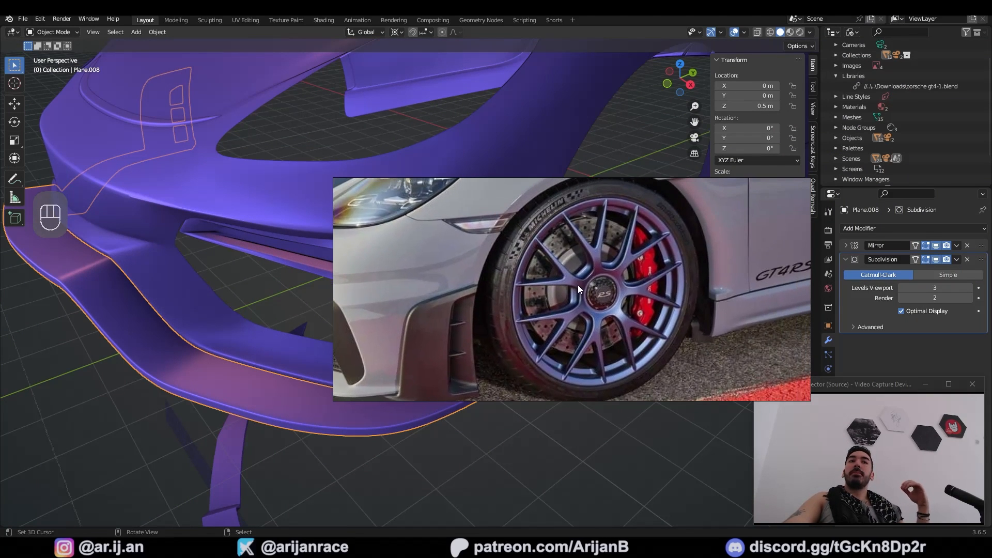
pyautogui.moveTo(562, 316); pyautogui.dragTo(656, 297, button='right')
pyautogui.moveTo(656, 297); pyautogui.dragTo(750, 274, button='middle')
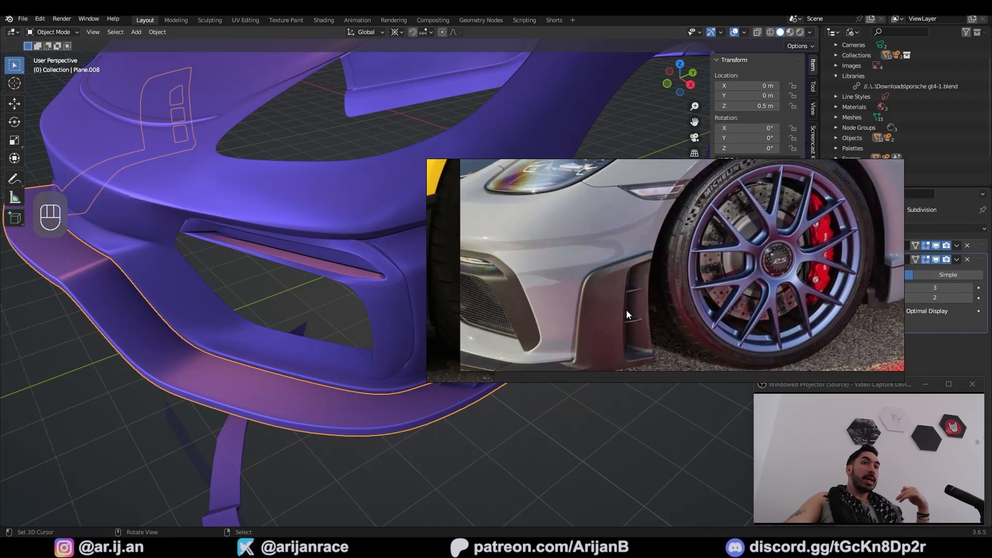
pyautogui.moveTo(566, 297); pyautogui.dragTo(613, 284, button='middle')
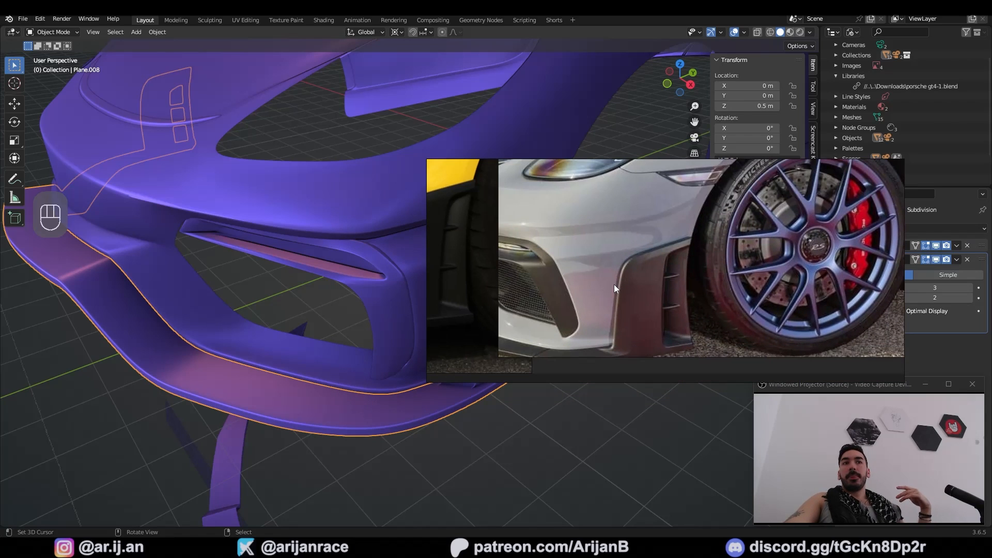